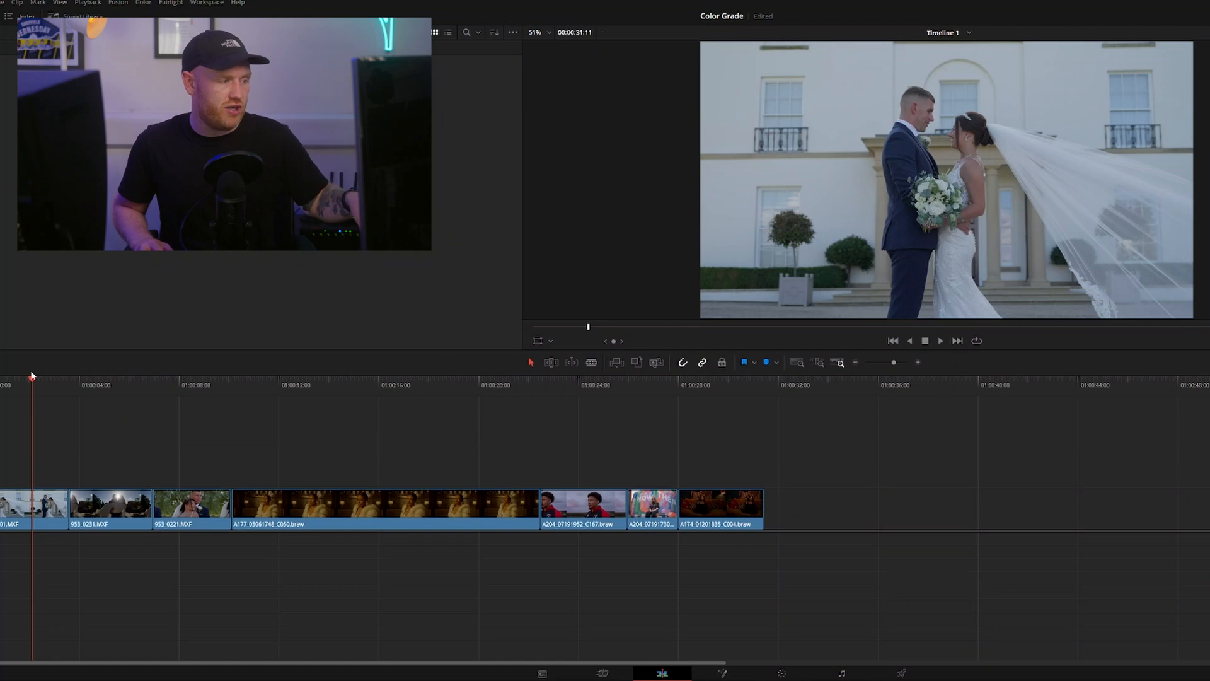
Scrub through the timeline to review the wedding and Blackmagic RAW clips
left_click_drag(32, 376, 575, 421)
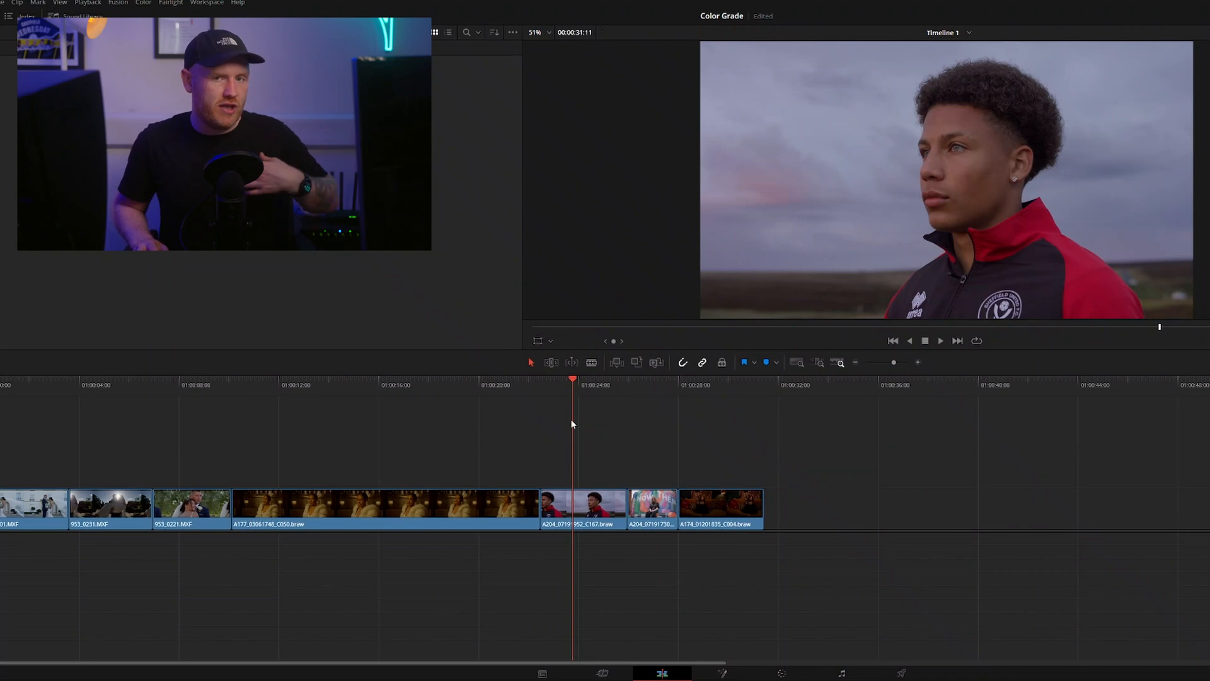
left_click_drag(571, 406, 704, 407)
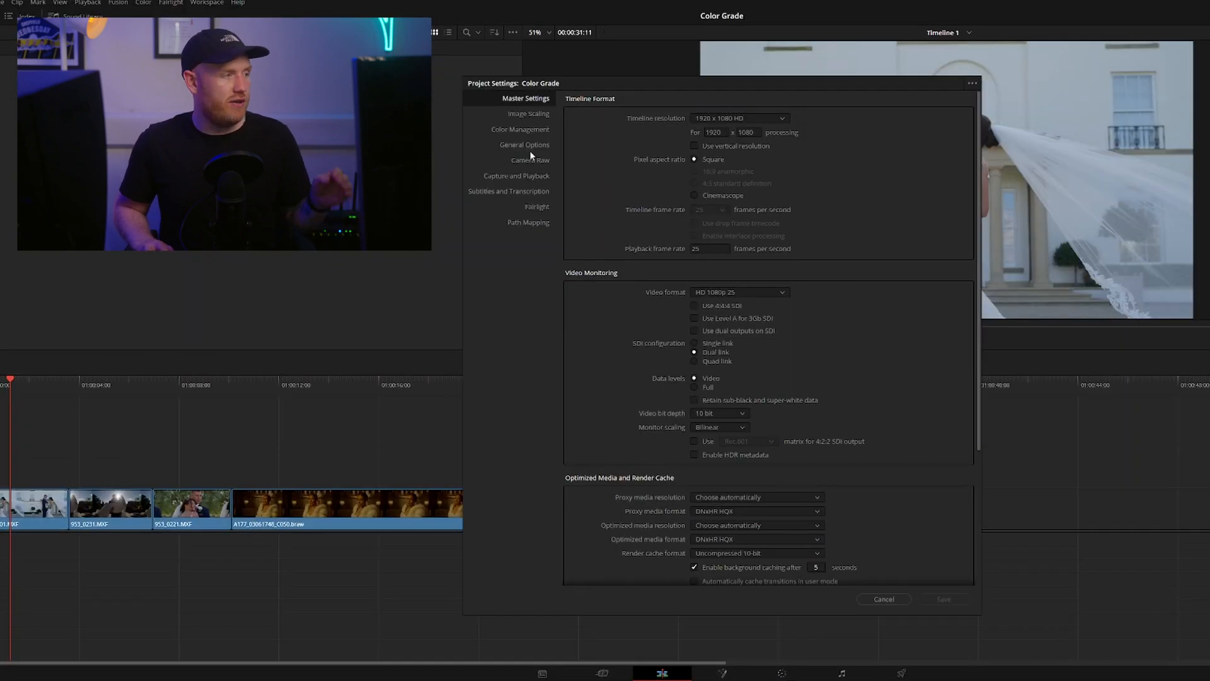
Set the project's color science to DaVinci YRGB, save the settings, and scrub through the clips to review them
left_click(539, 128)
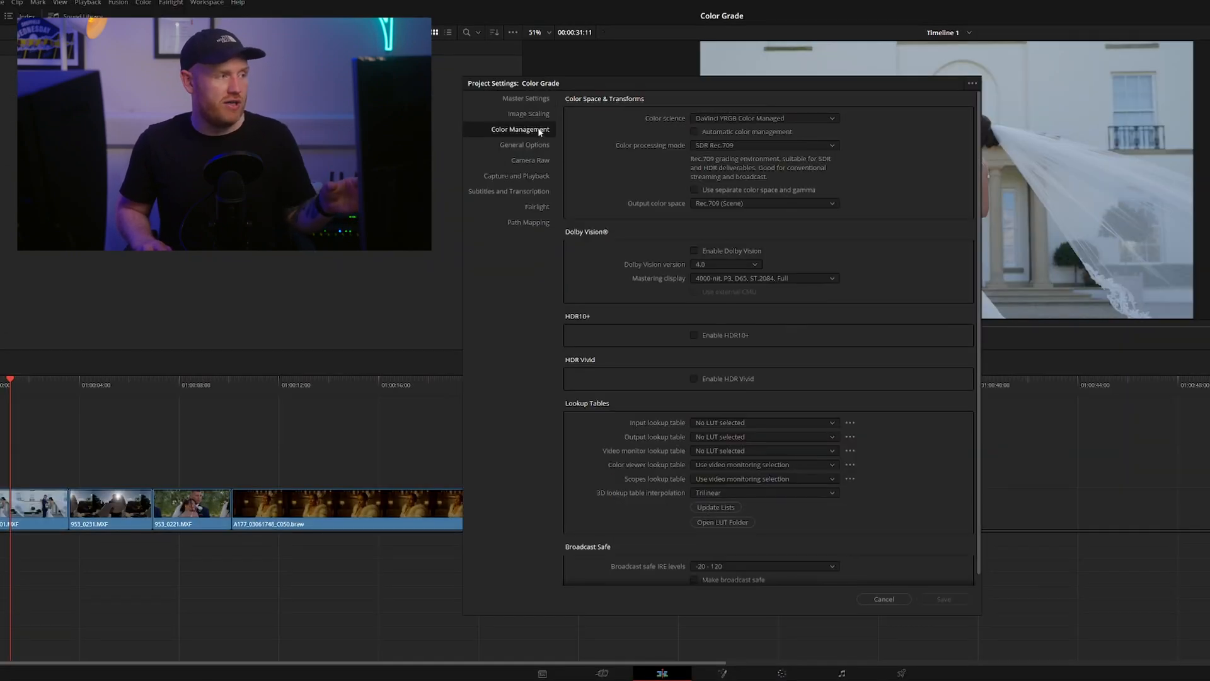
left_click(748, 118)
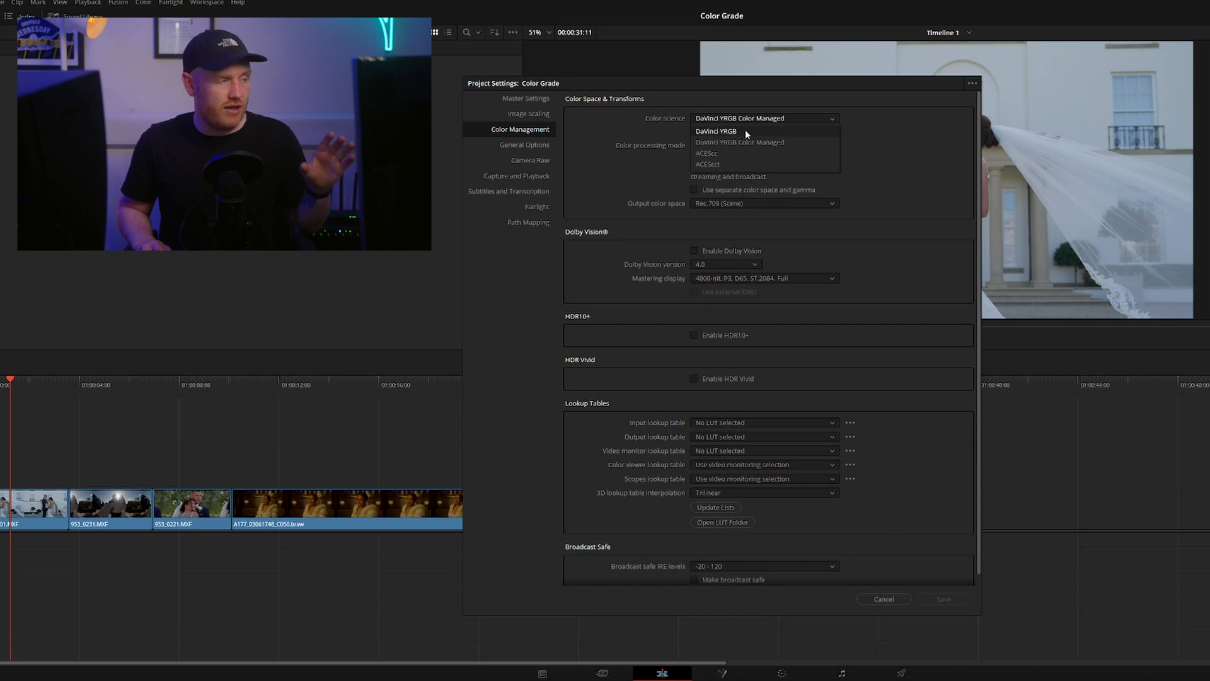
left_click(747, 131)
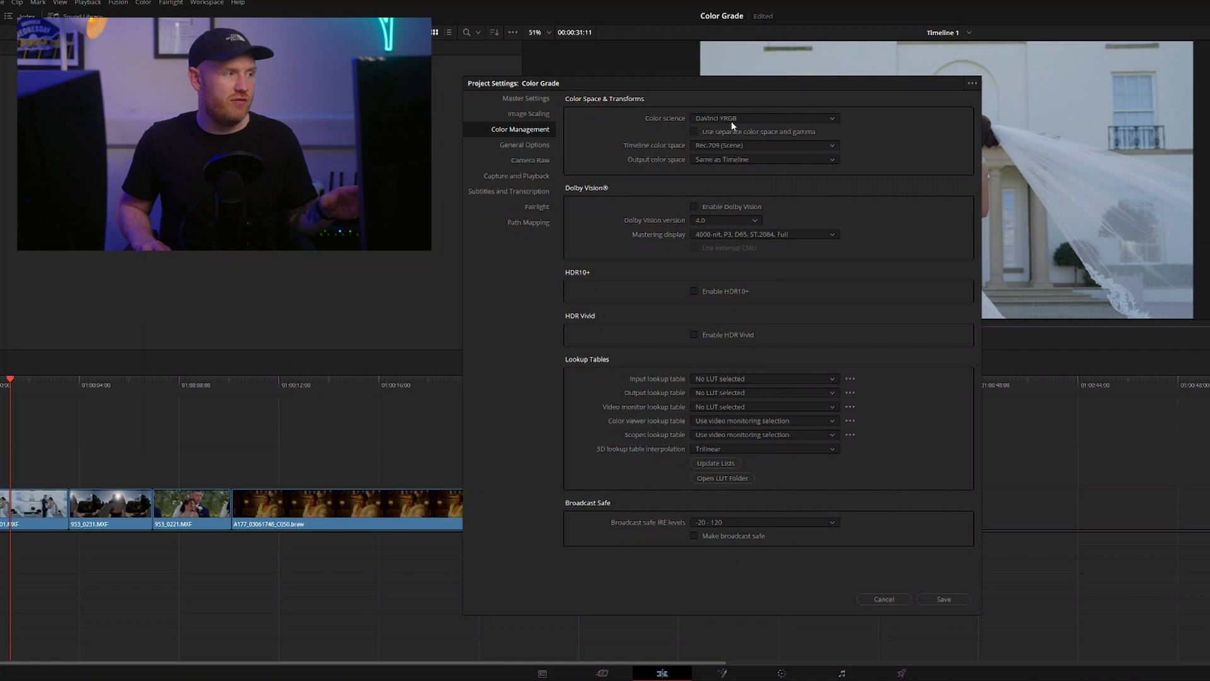
left_click(767, 118)
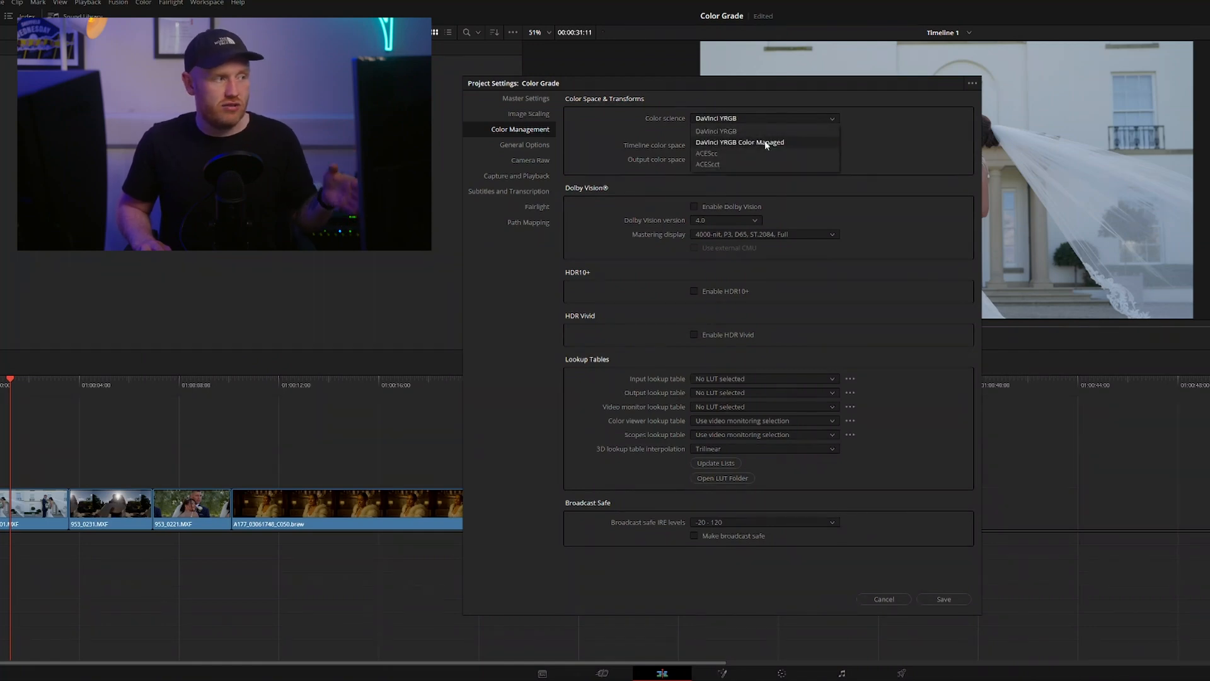
left_click(767, 142)
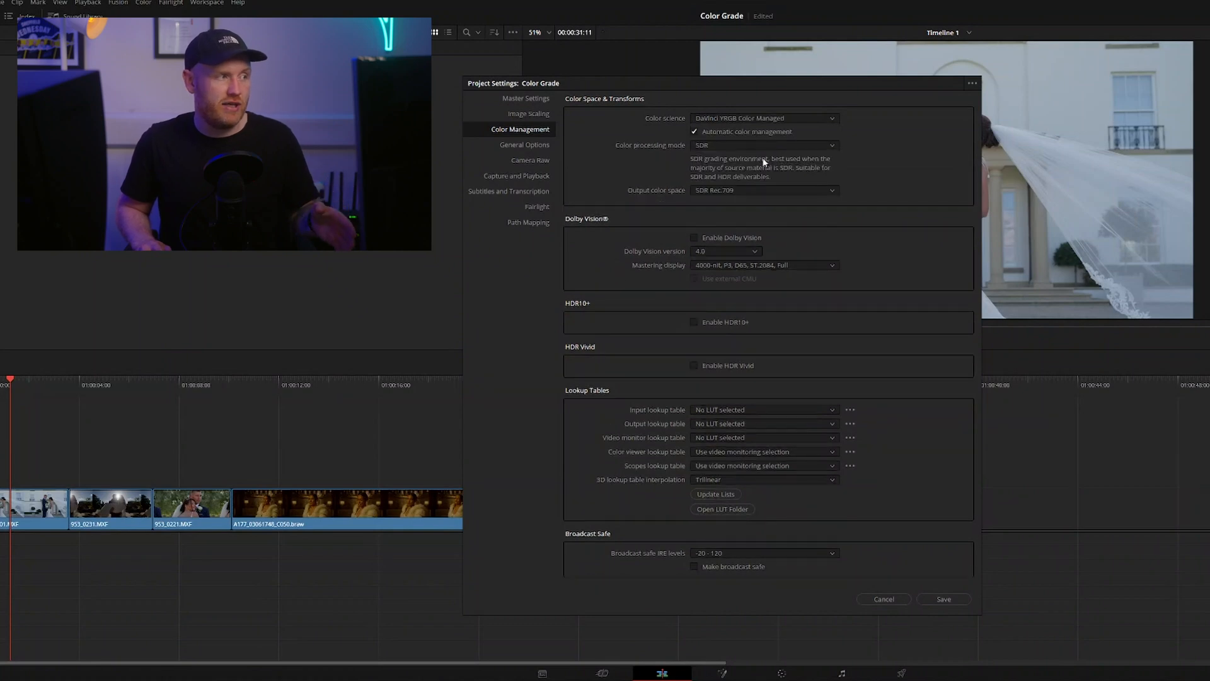
left_click(772, 118)
left_click(772, 131)
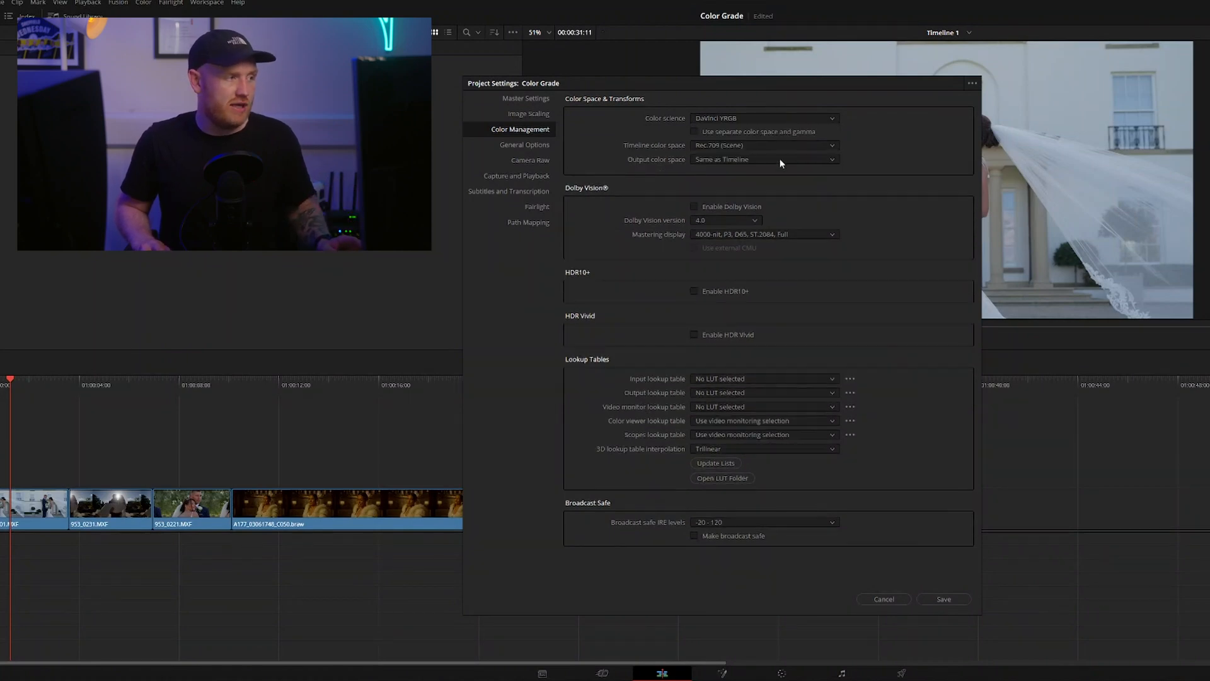
left_click(945, 599)
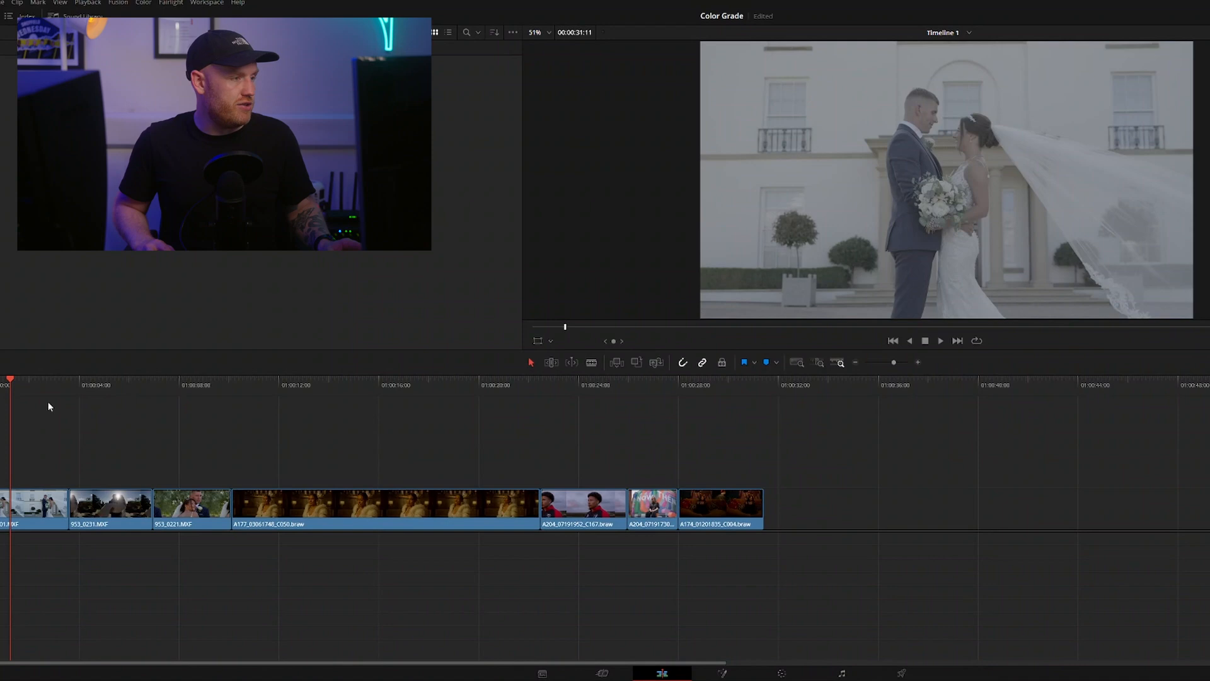
mouse_move(57, 384)
left_mouse_down()
mouse_move(195, 385)
mouse_move(55, 387)
mouse_move(70, 389)
left_mouse_up()
left_click_drag(309, 386, 53, 398)
Set the project's color science to DaVinci YRGB Color Managed with automatic color management, SDR processing and SDR Rec.709 output, and save
key("shift+9")
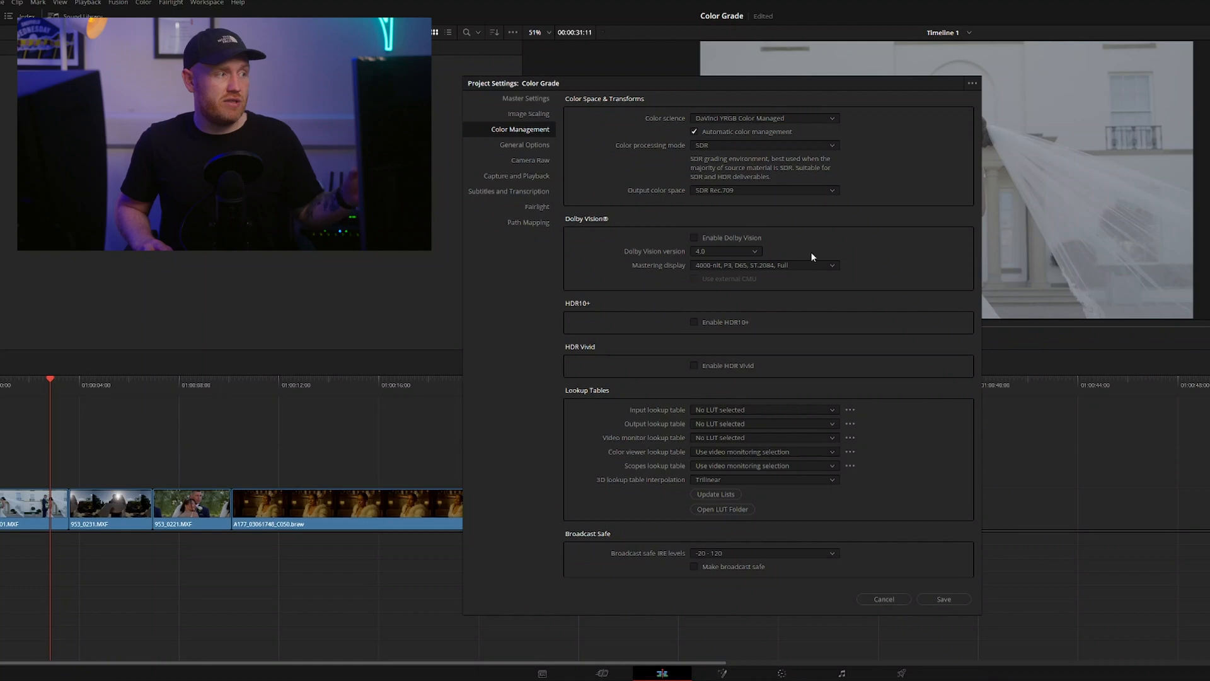
left_click(955, 600)
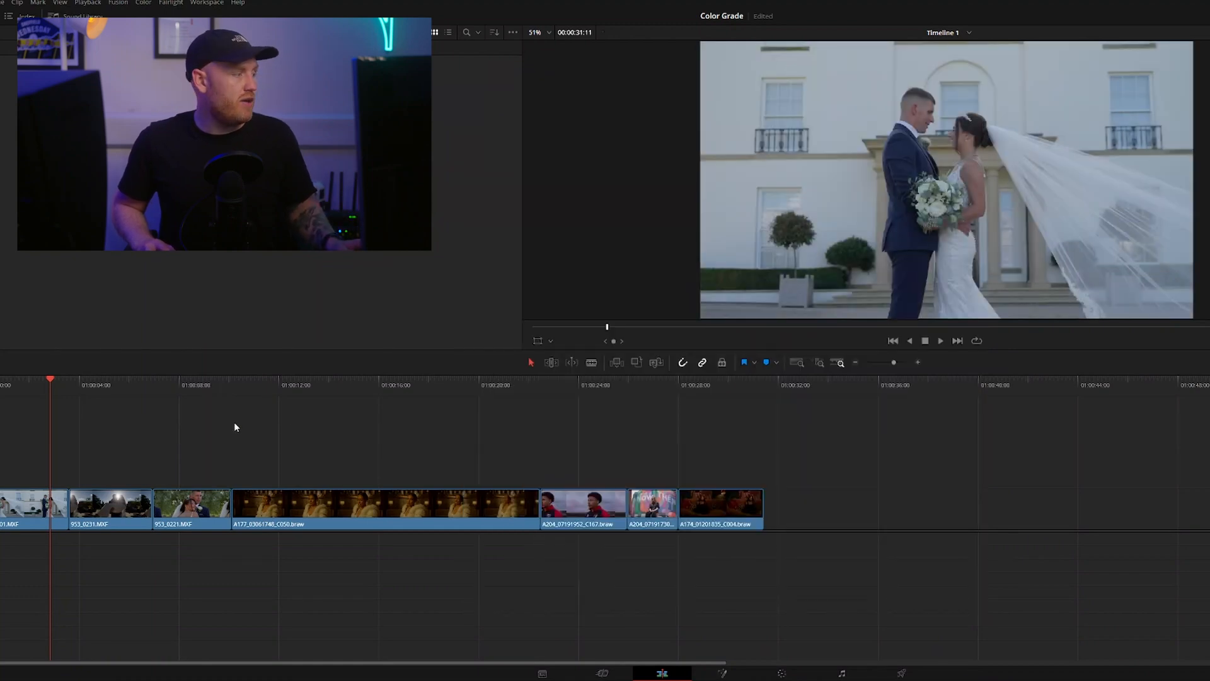
left_click_drag(29, 384, 125, 390)
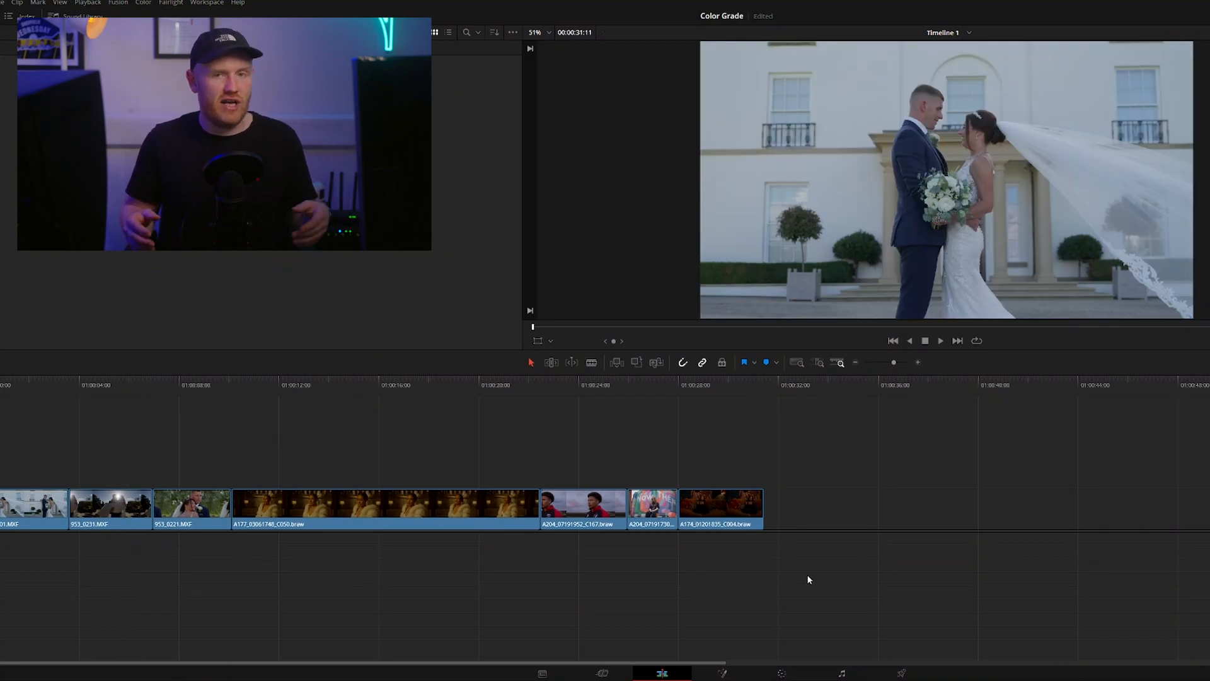
Trim the end of the long A177 clip by about 4.5 seconds, closing the gap to the following clips
left_click_drag(79, 386, 240, 376)
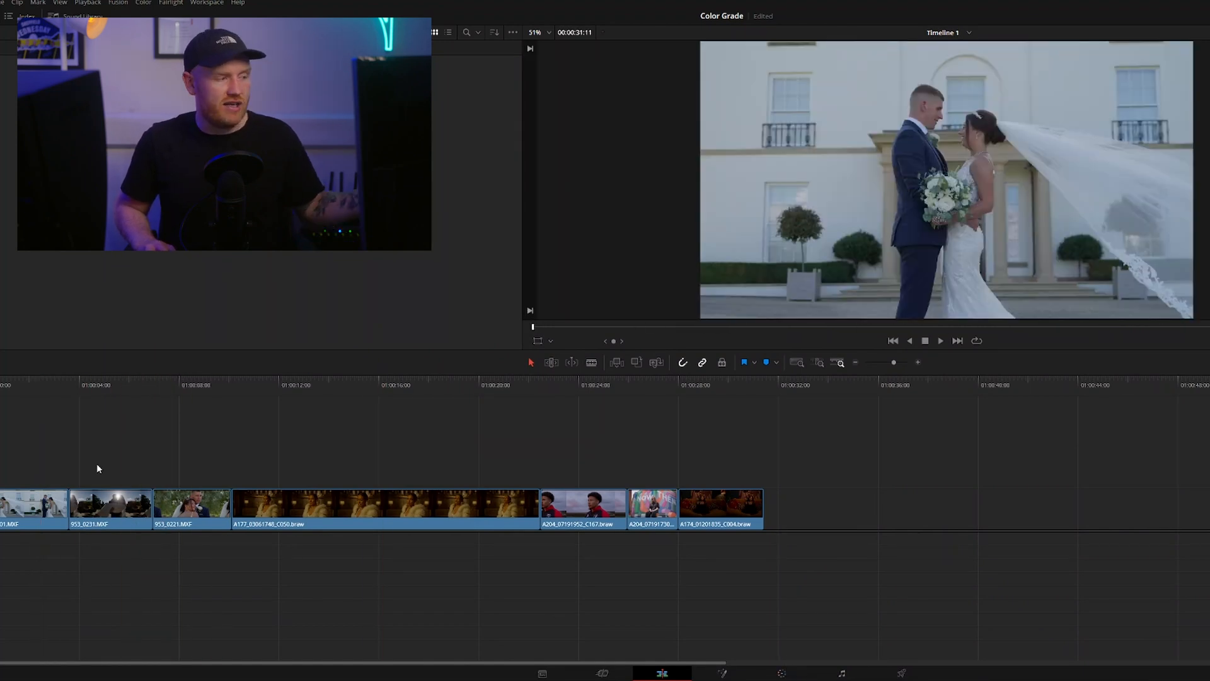
left_click_drag(540, 511, 426, 512)
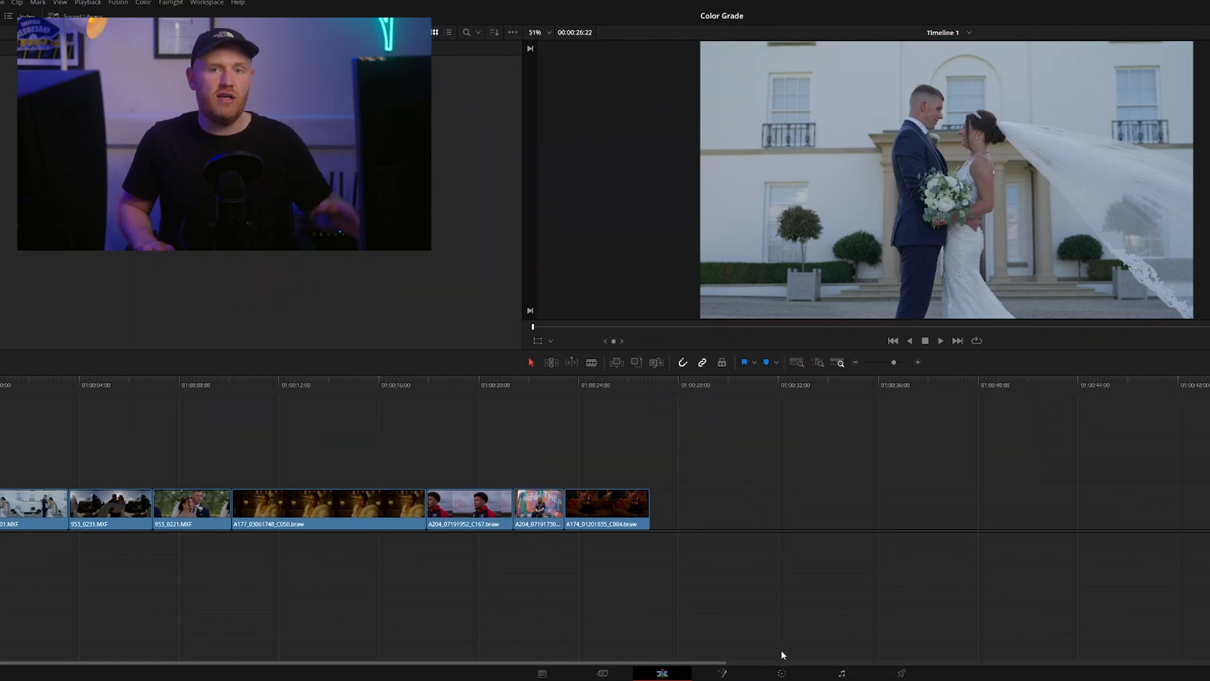
Go to the Color page and switch the node graph from clip level to timeline level
left_click(782, 674)
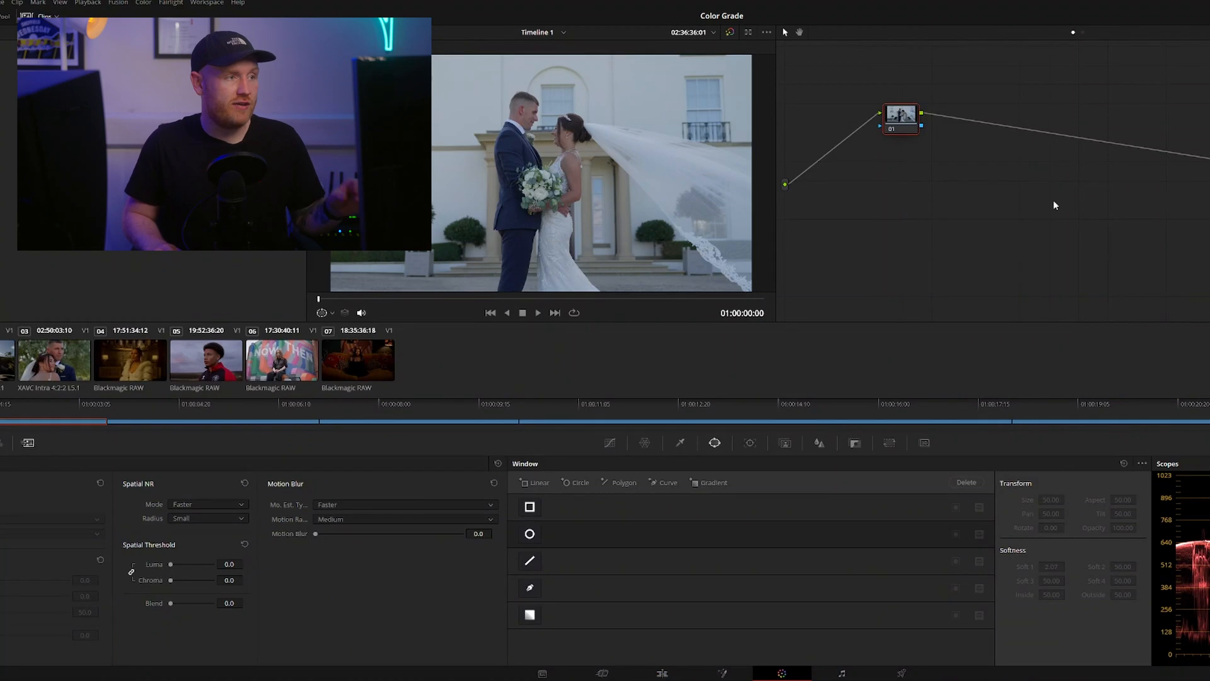
left_click(1083, 33)
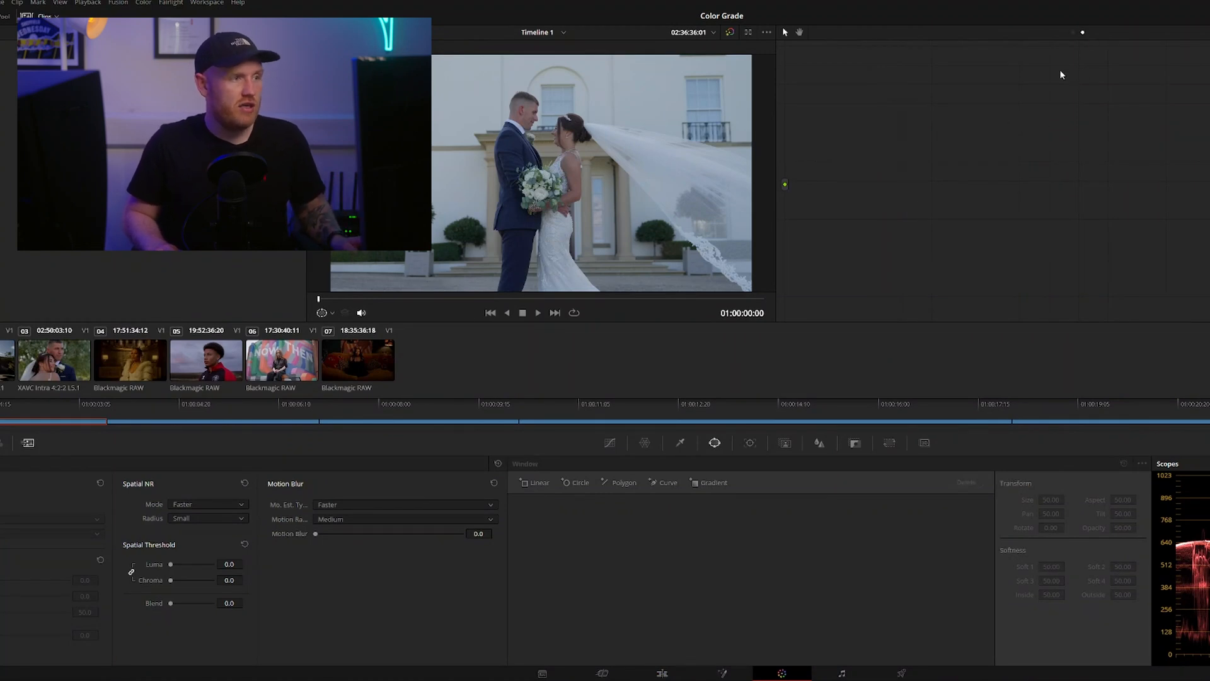
left_click(1074, 33)
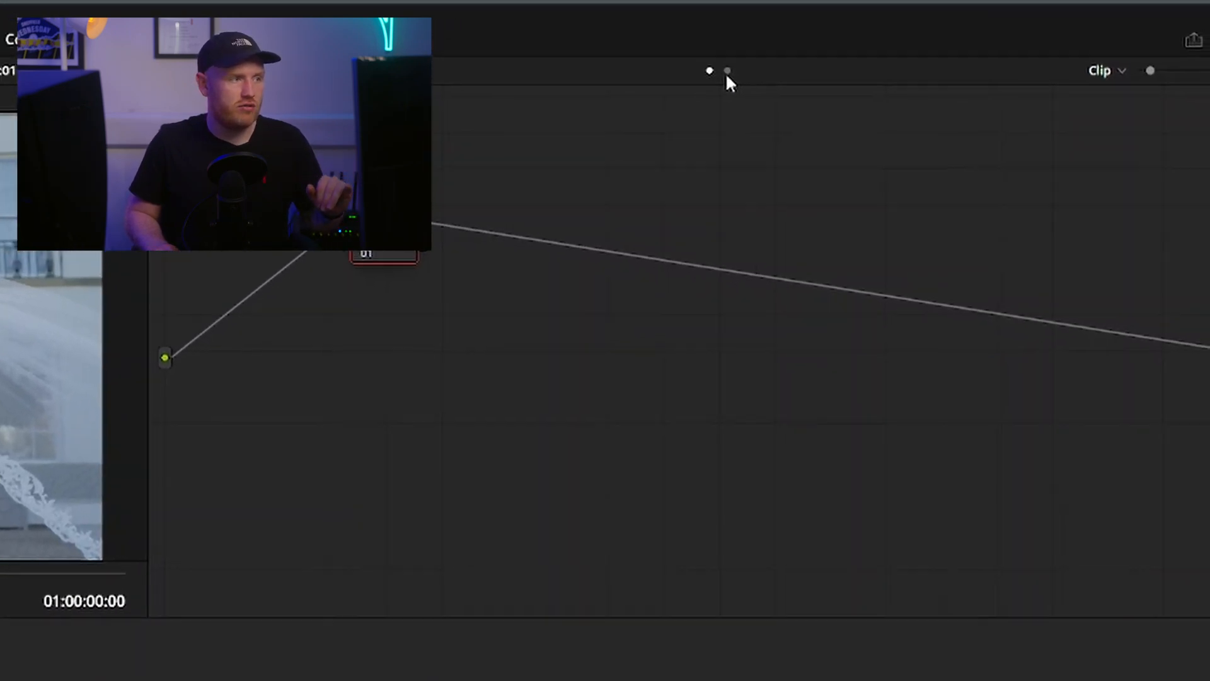
left_click(660, 78)
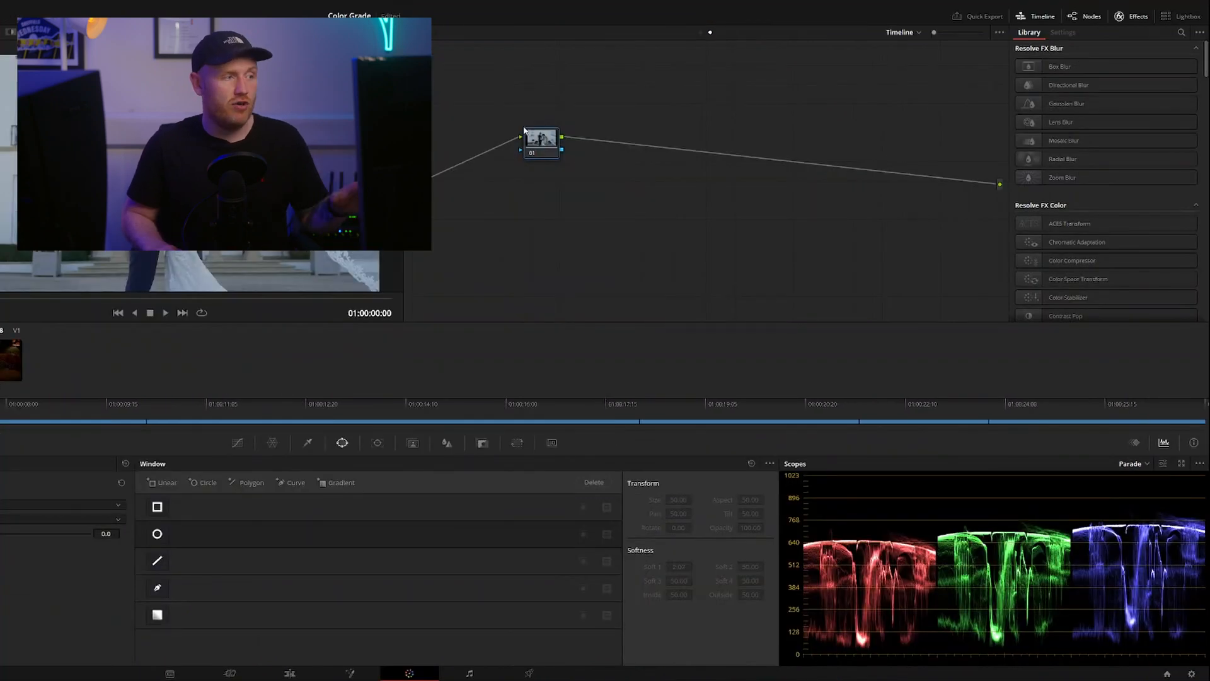
Search the effects library for "deh" and apply Dehancer Pro 7.0.0 to the first timeline node
left_click(1182, 33)
type("deh")
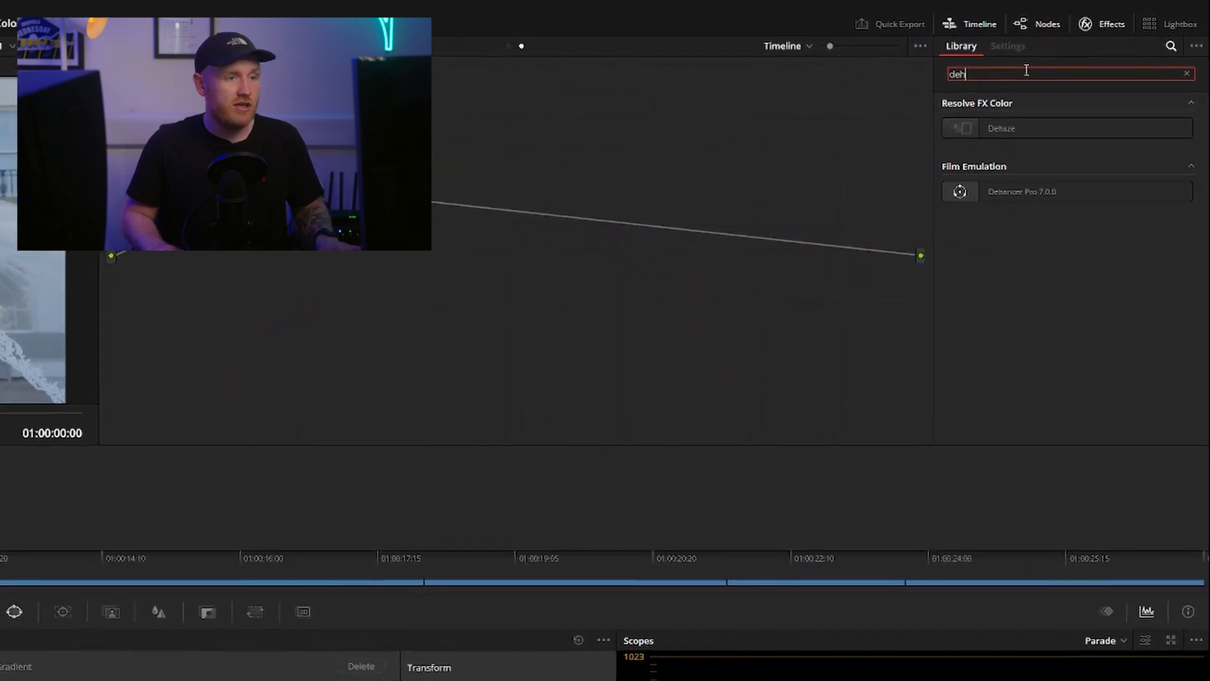
left_click(1028, 192)
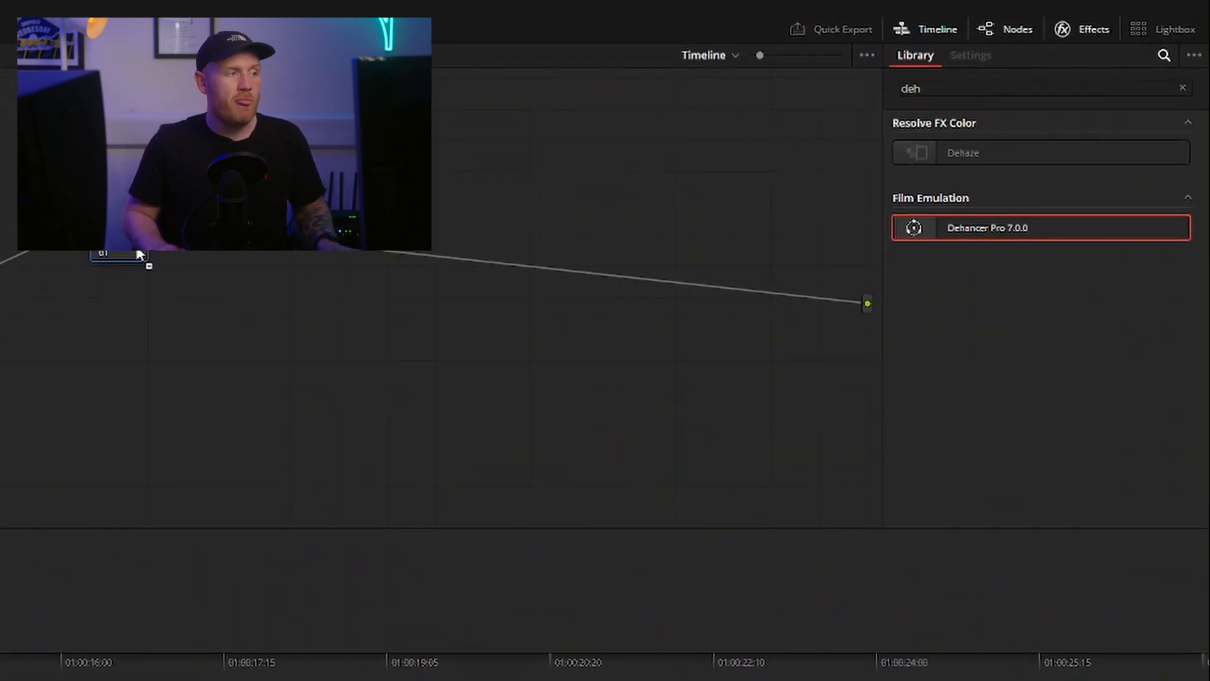
left_click_drag(140, 254, 141, 255)
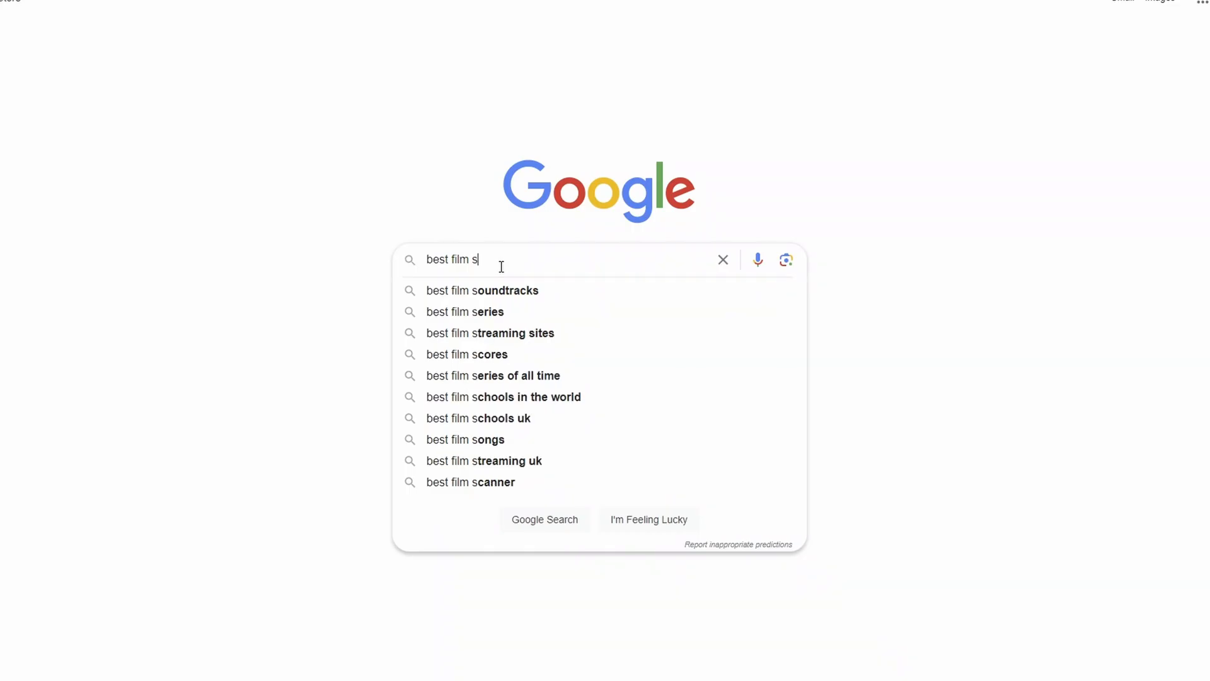
In the web browser, search Google for "best film stock for video" and open the Cultured Kiwi article on 35mm film
type("tock")
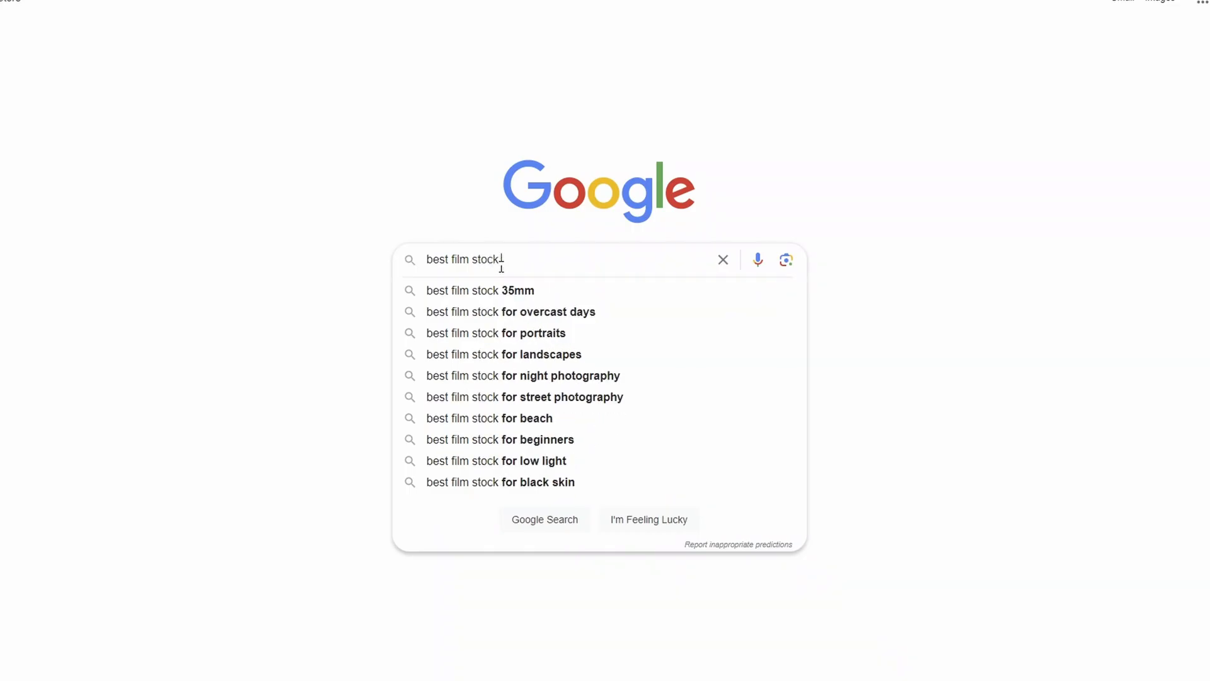
type(" for video")
key("Return")
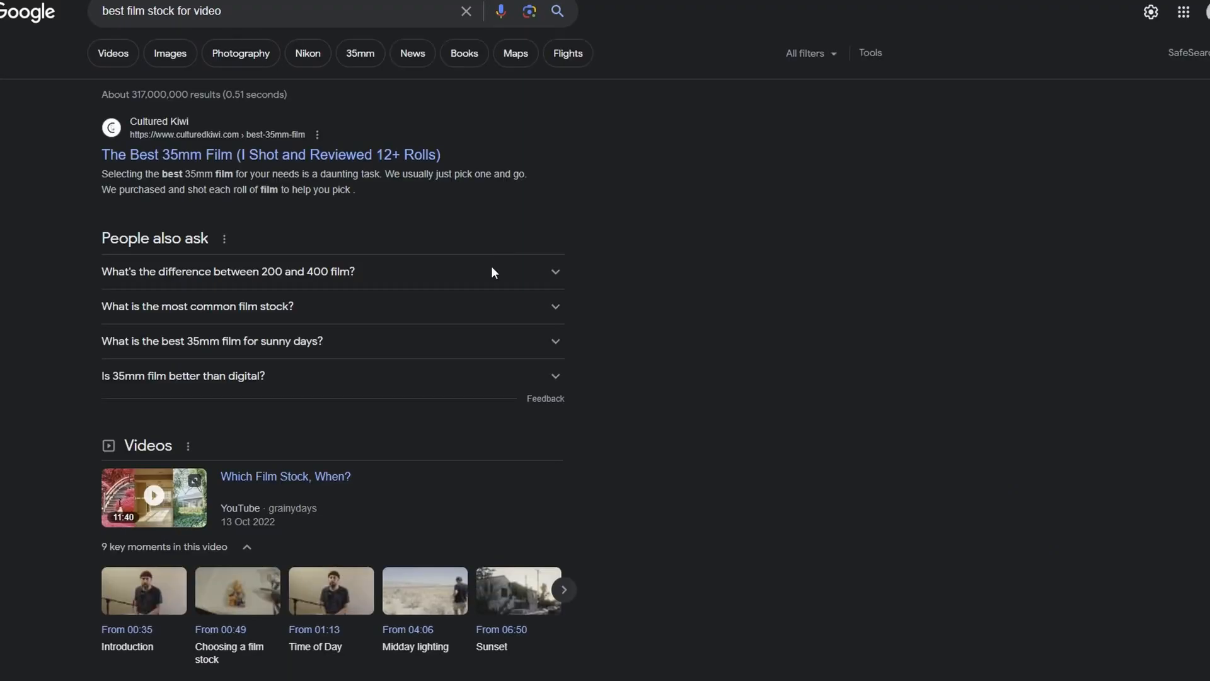
left_click(294, 165)
Read through the film stock article, examining the Fujifilm C200 and Kodak Colorplus 200 entries
scroll(317, 416, "down", 8)
scroll(316, 416, "up", 6)
scroll(332, 336, "up", 1)
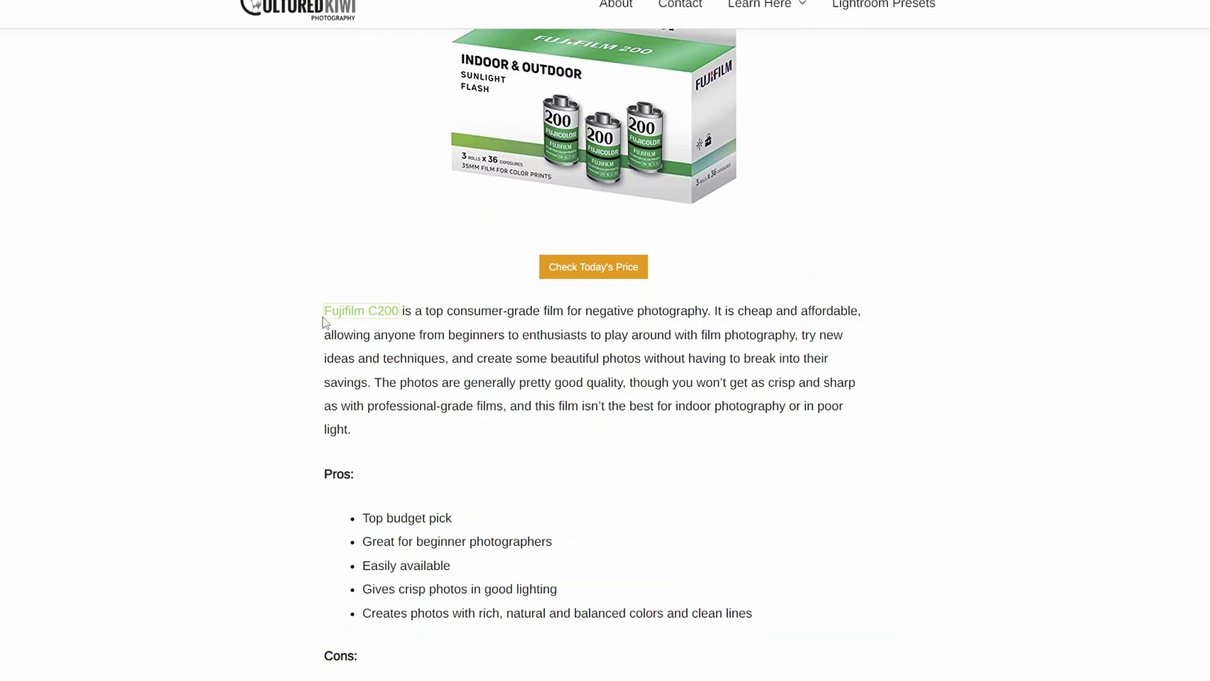
left_click_drag(313, 311, 394, 311)
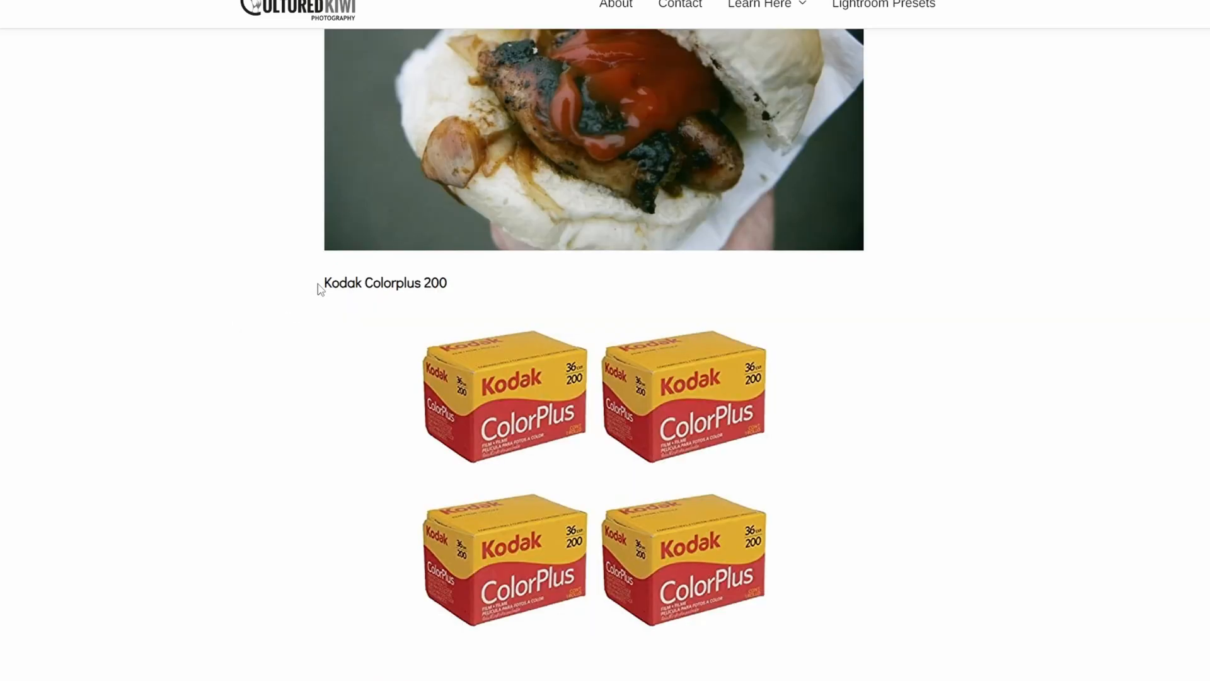
left_click_drag(320, 289, 459, 287)
left_click(270, 378)
scroll(265, 421, "down", 2)
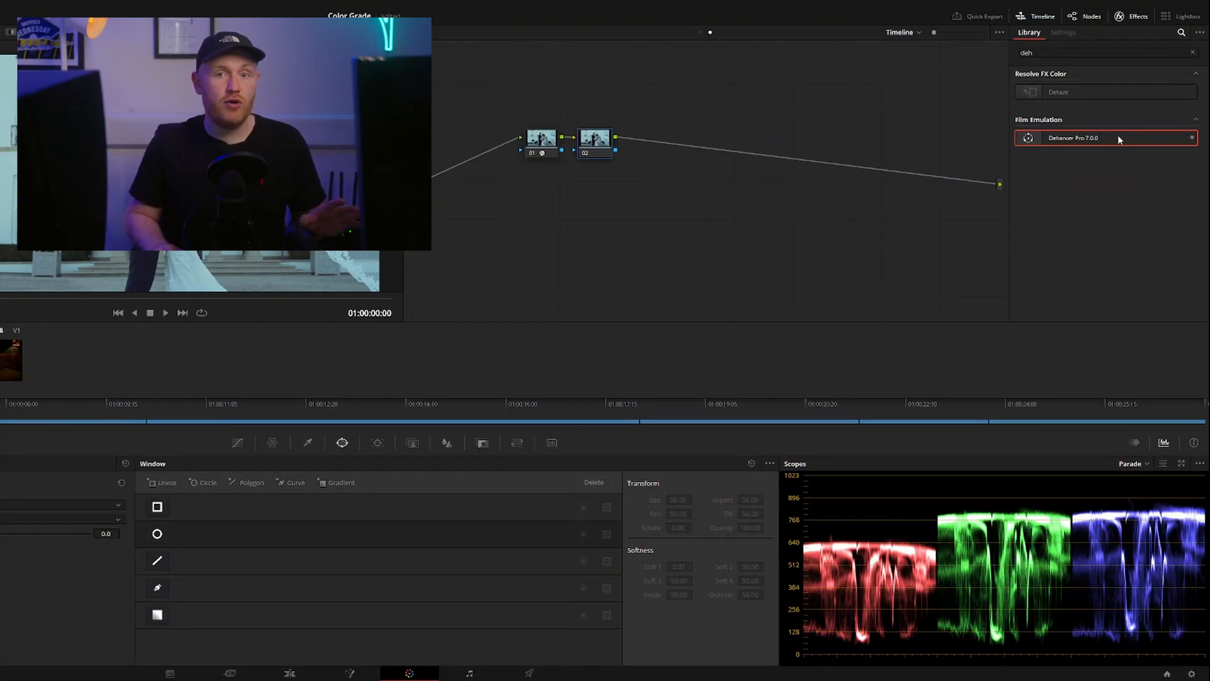
Back in DaVinci Resolve, apply Dehancer Pro 7.0.0 to the second timeline node and disable that node
left_click_drag(1114, 137, 592, 142)
left_click(542, 145)
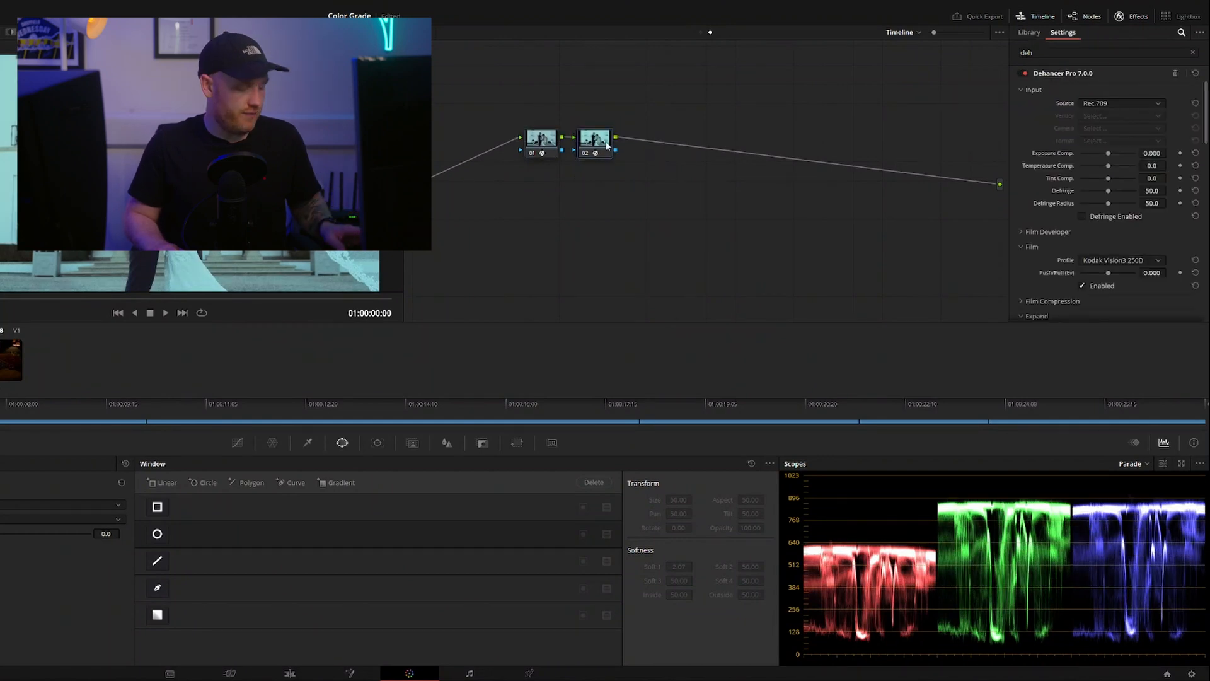
key("ctrl+d")
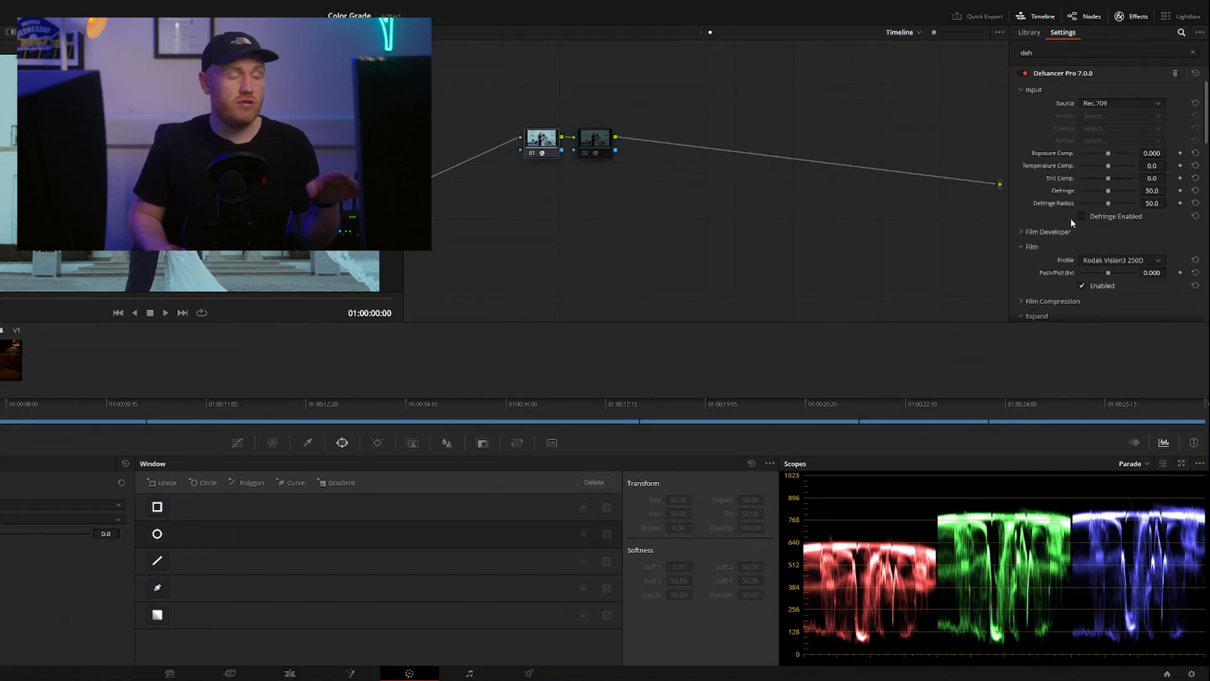
Disable the Film emulation in the first node's Dehancer settings and collapse the Vignette group
scroll(1072, 233, "down", 4)
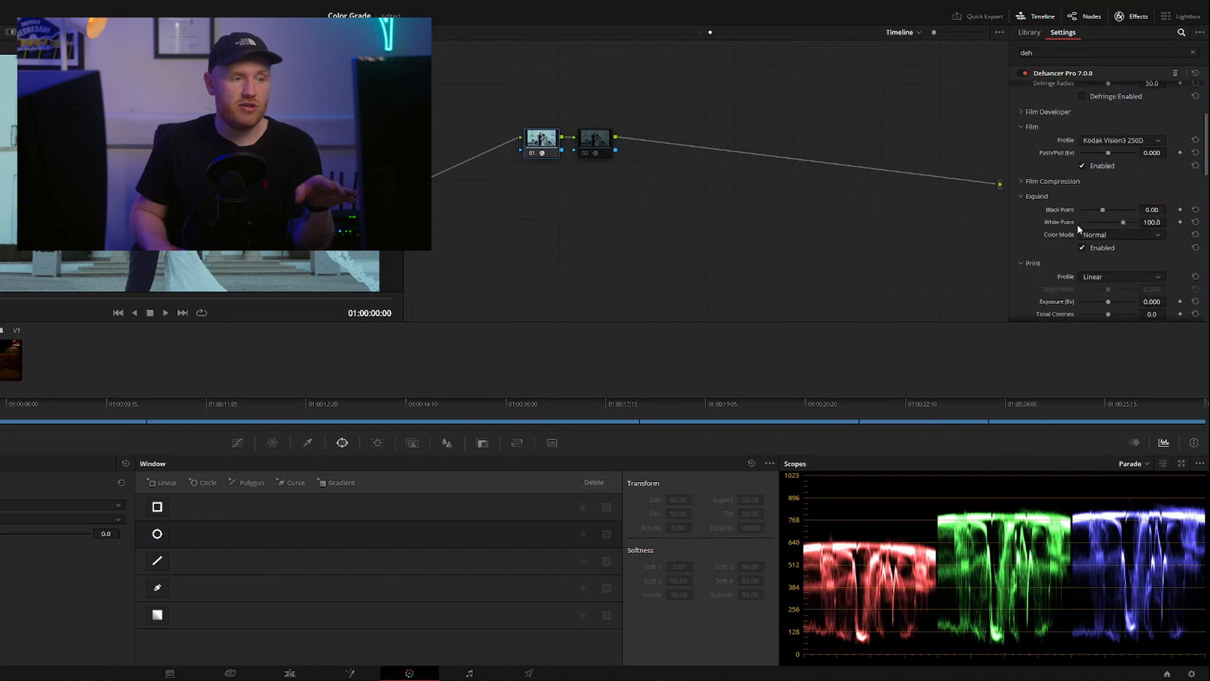
left_click(1082, 165)
left_click(1021, 126)
scroll(1025, 145, "down", 10)
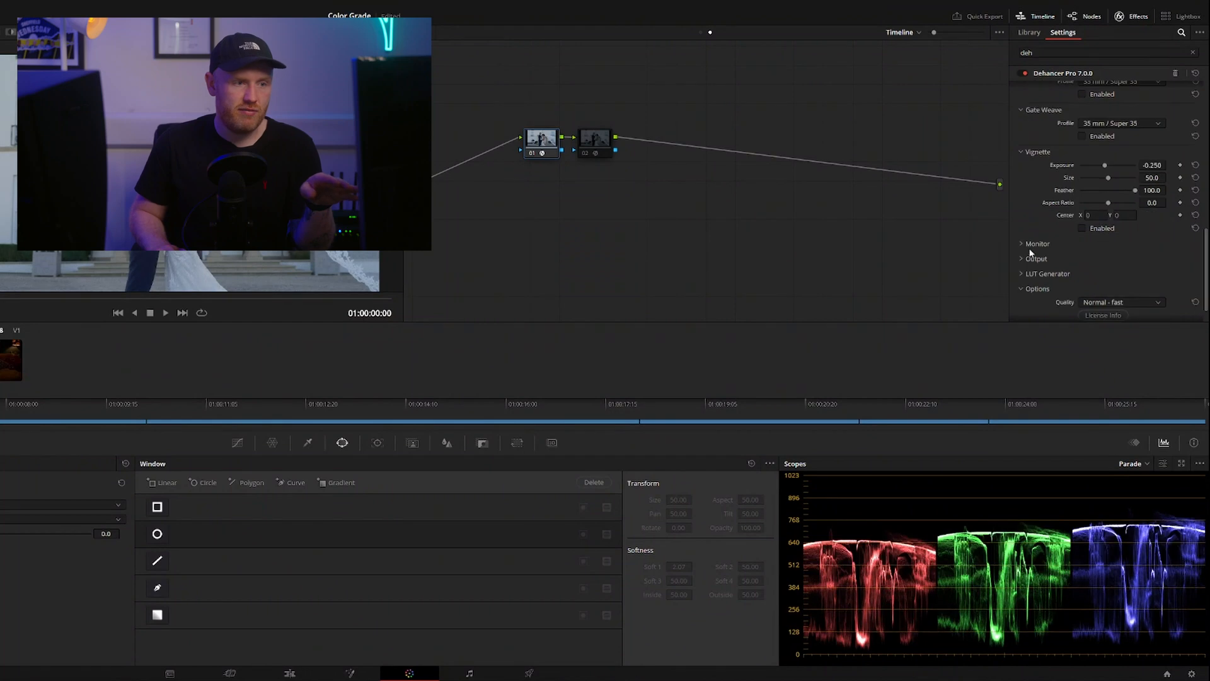
left_click(1019, 152)
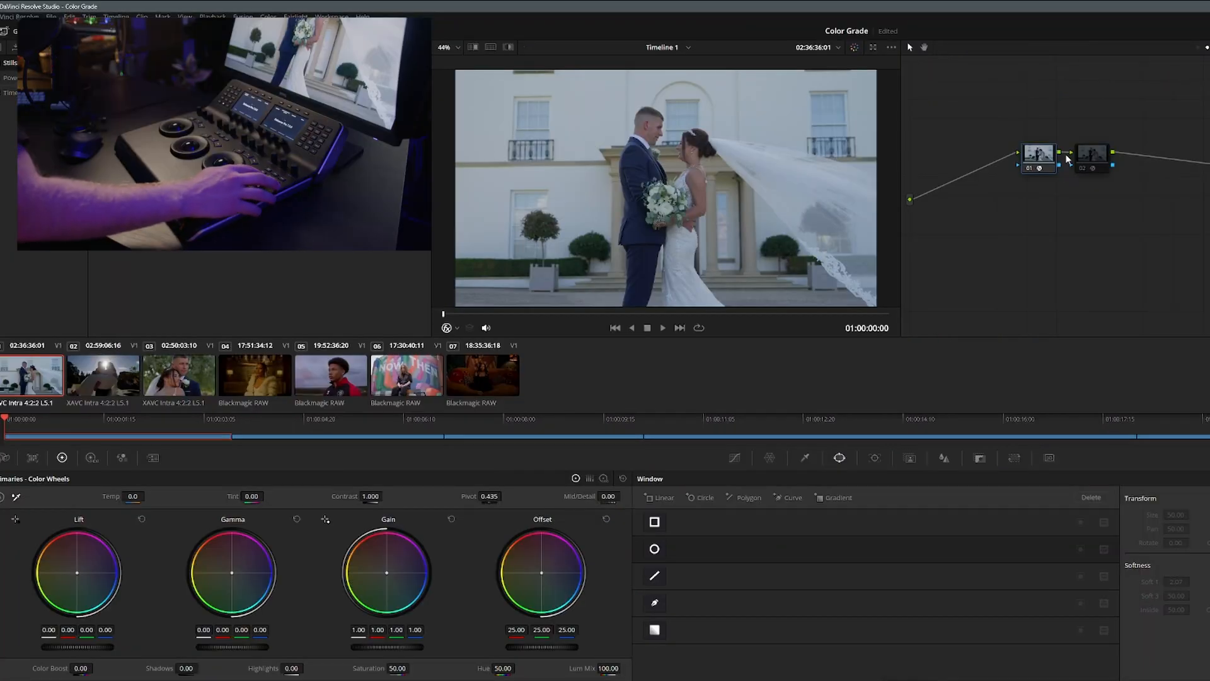
Toggle the grade bypass and the timeline node on and off to compare the image with and without them
key("shift+d")
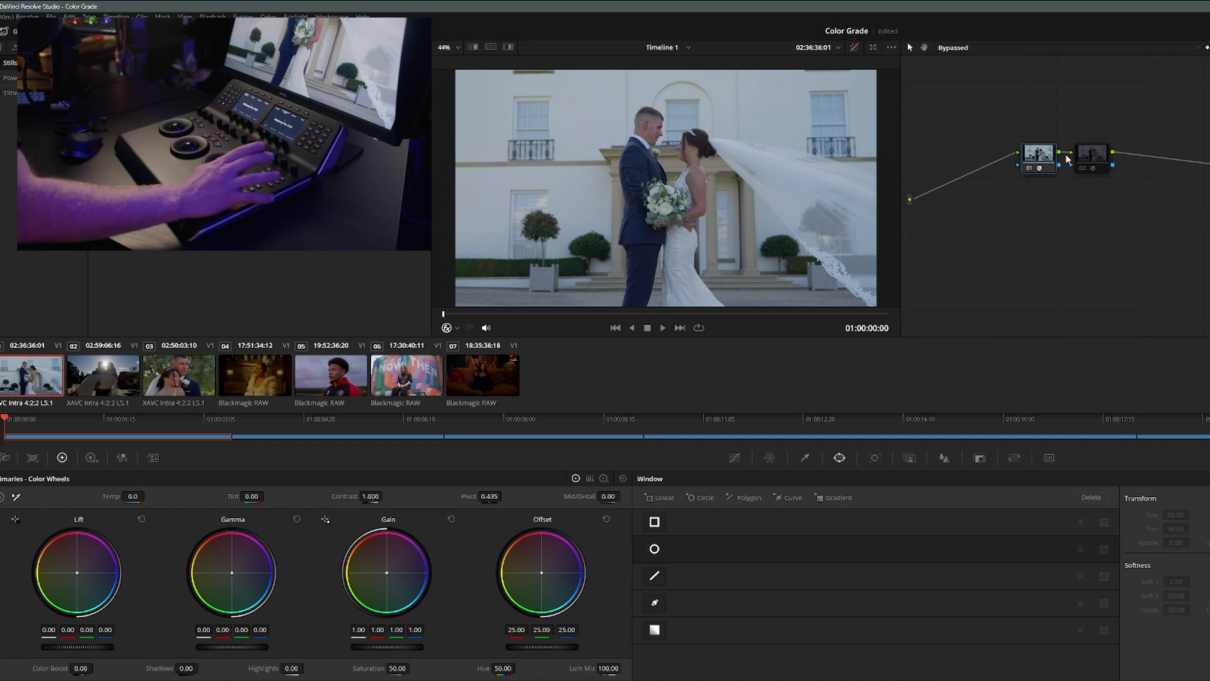
key("shift+d")
key("shift+d")
key("shift+d")
key("ctrl+d")
key("ctrl+d")
key("ctrl+d")
key("ctrl+d")
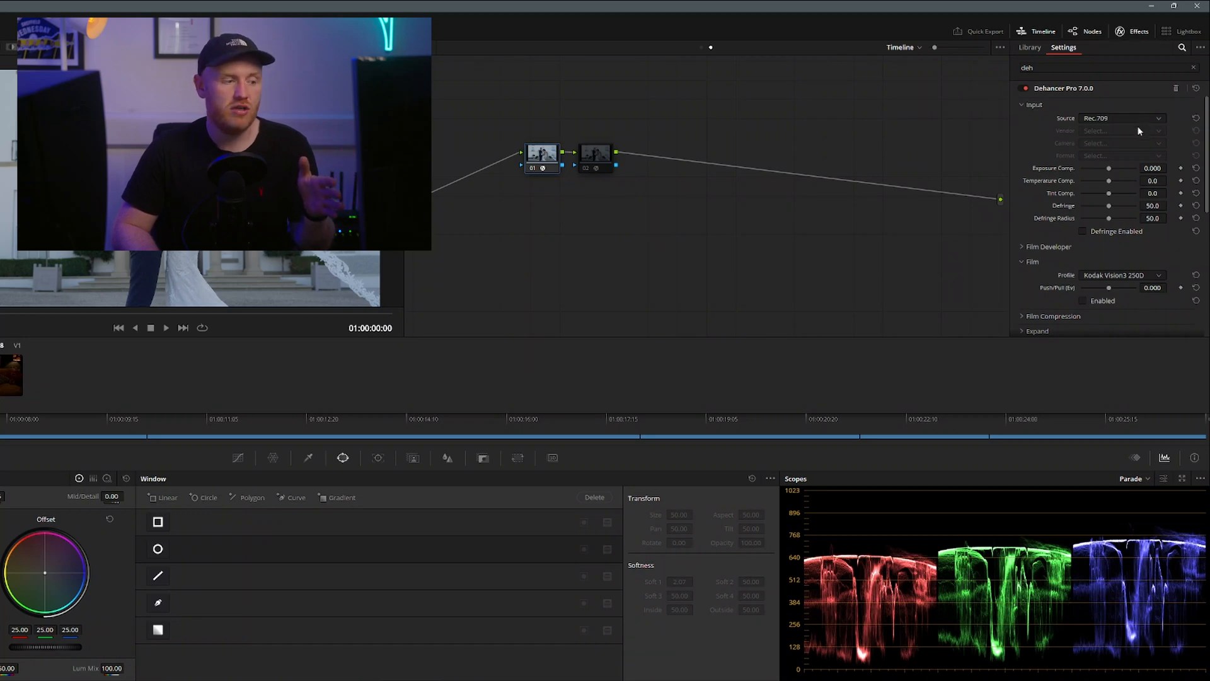
Set the project's color science to DaVinci YRGB in the Color Management settings and save
key("shift+9")
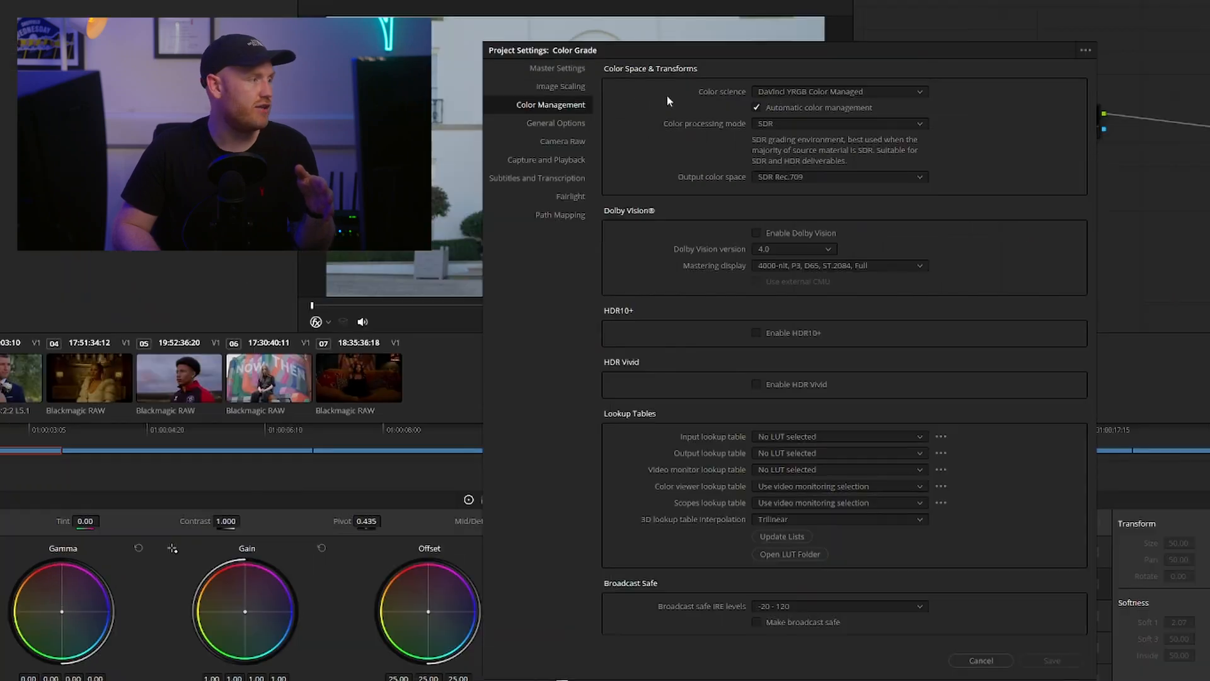
left_click(782, 92)
left_click(782, 100)
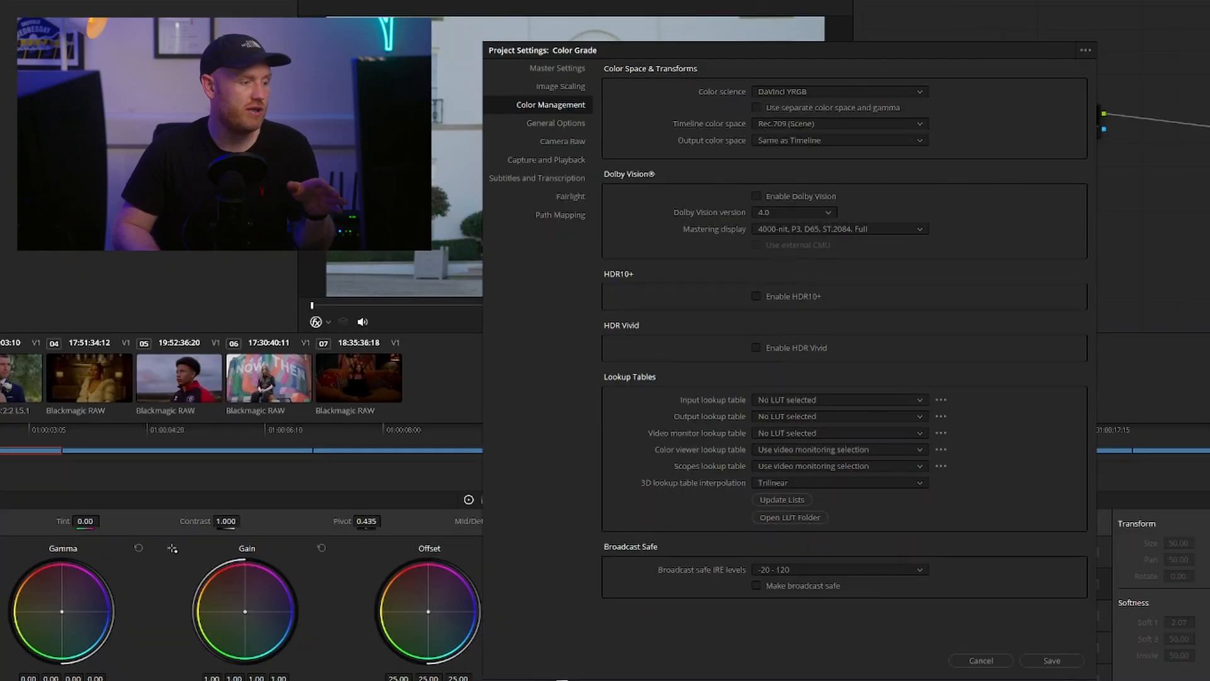
left_click(1050, 660)
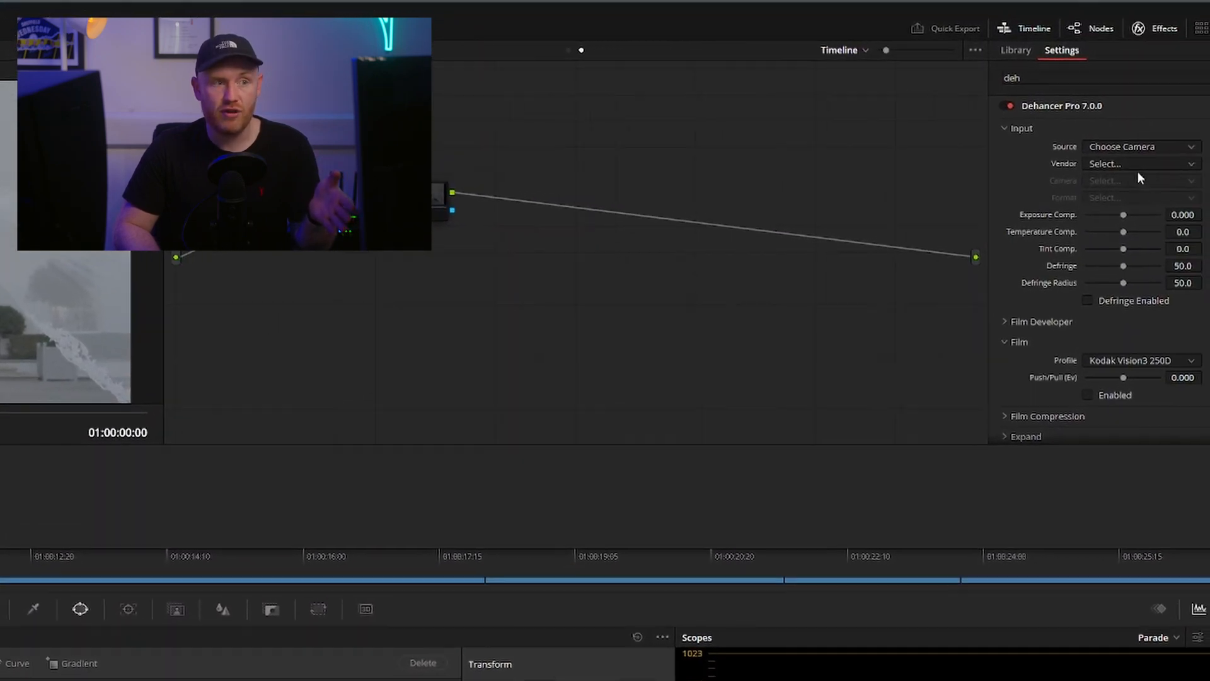
Set Dehancer's input to Sony Cinema Line FX6 with S-Log3 S-Gamut3.Cine ISO 800, and toggle the node to compare the image
left_click(1124, 165)
scroll(1112, 226, "down", 1)
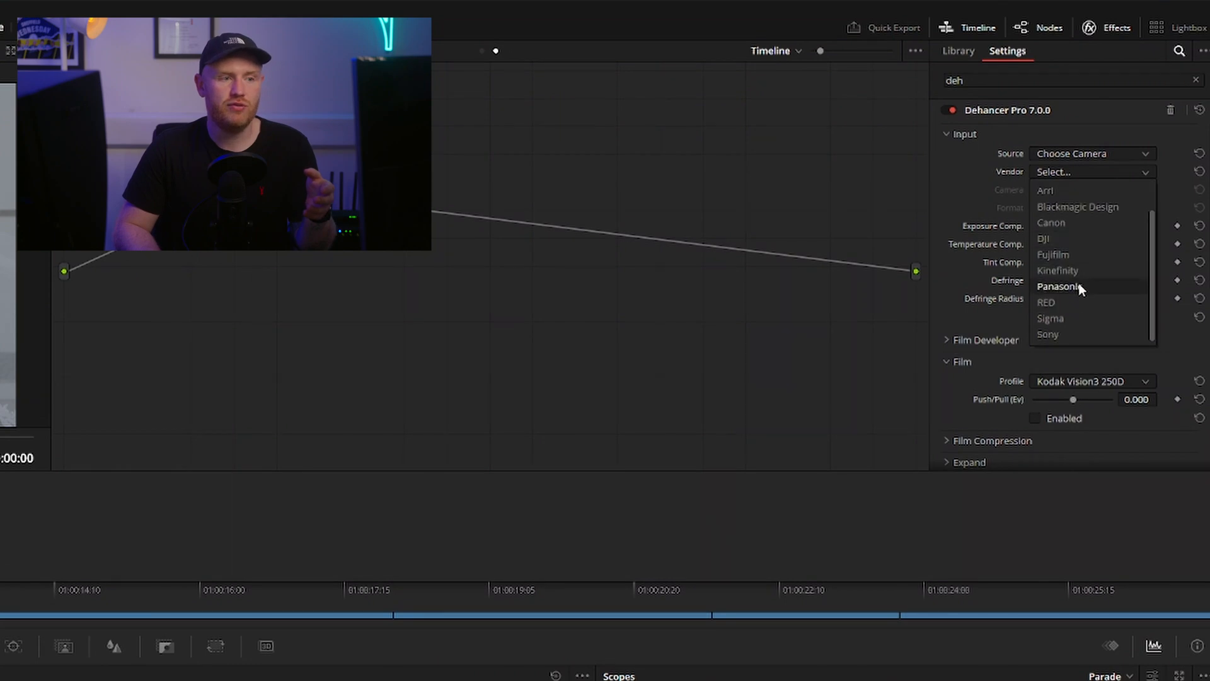
left_click(1077, 338)
left_click(1080, 188)
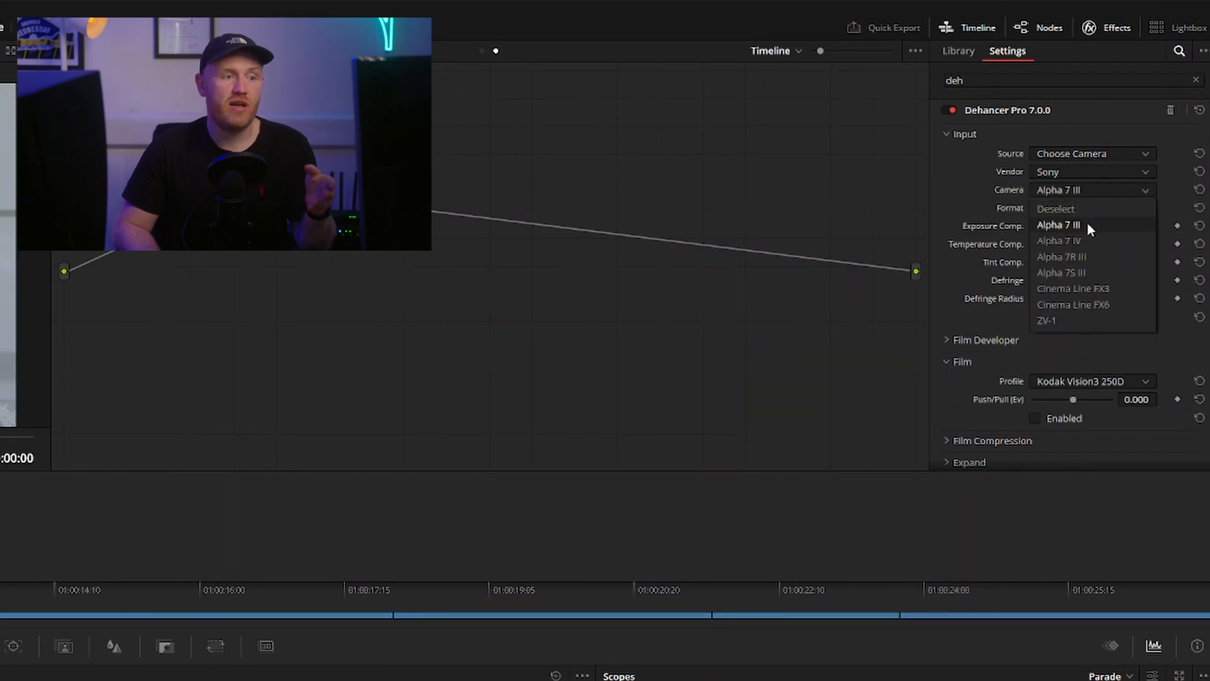
left_click(1096, 304)
left_click(1090, 207)
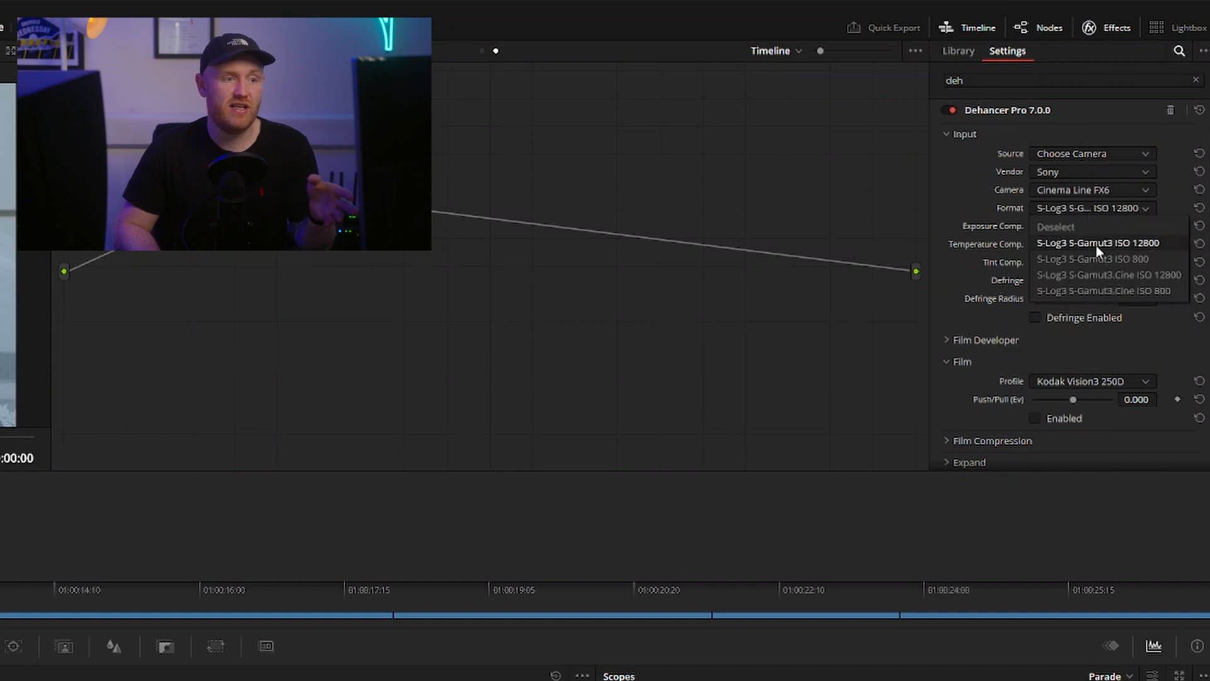
left_click(1105, 289)
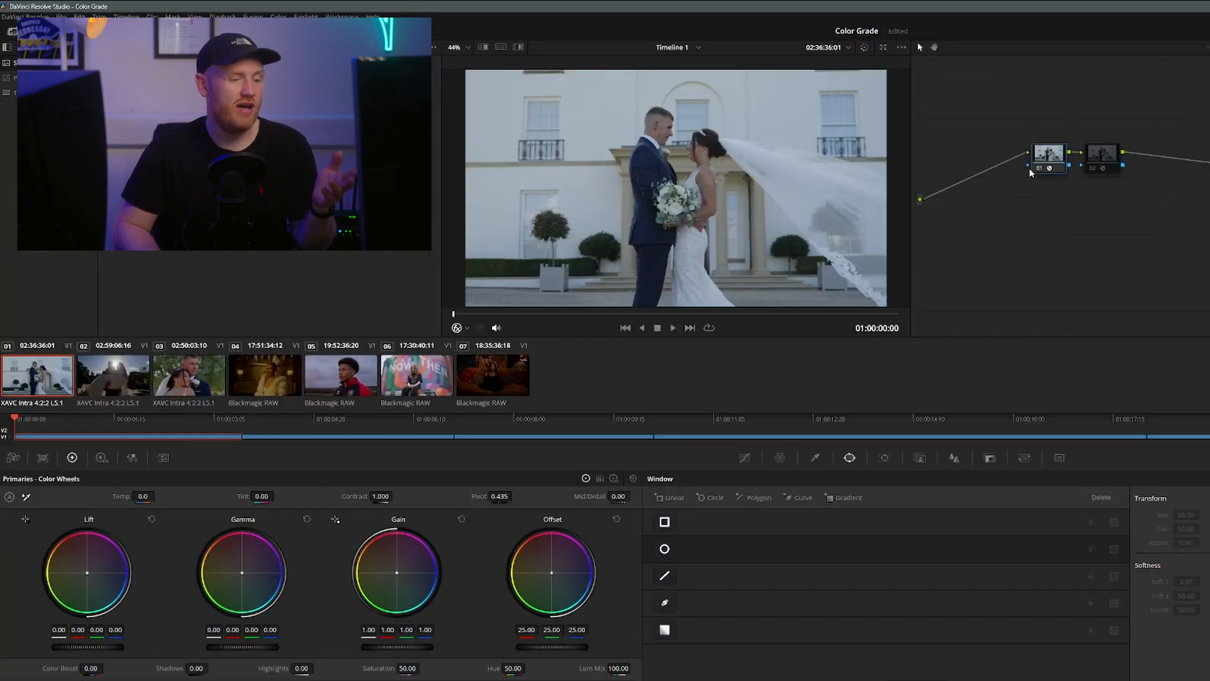
key("ctrl+d")
key("ctrl+d")
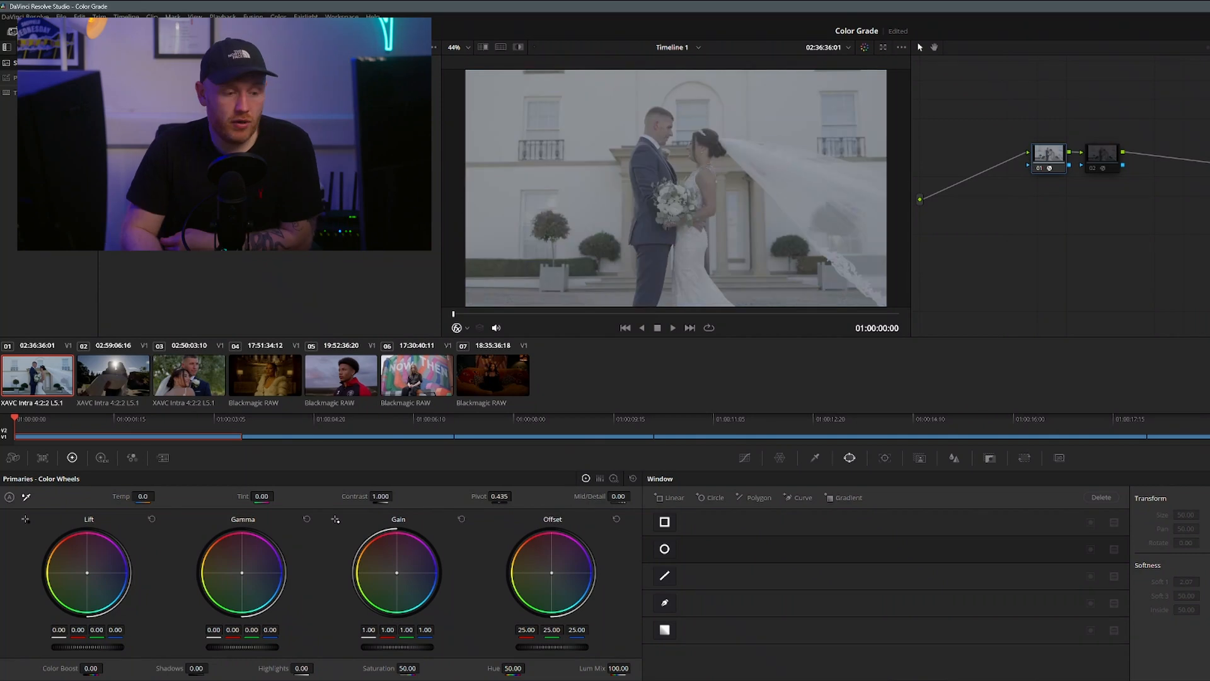
Switch the project's color science back to DaVinci YRGB Color Managed and save the settings
key("shift+9")
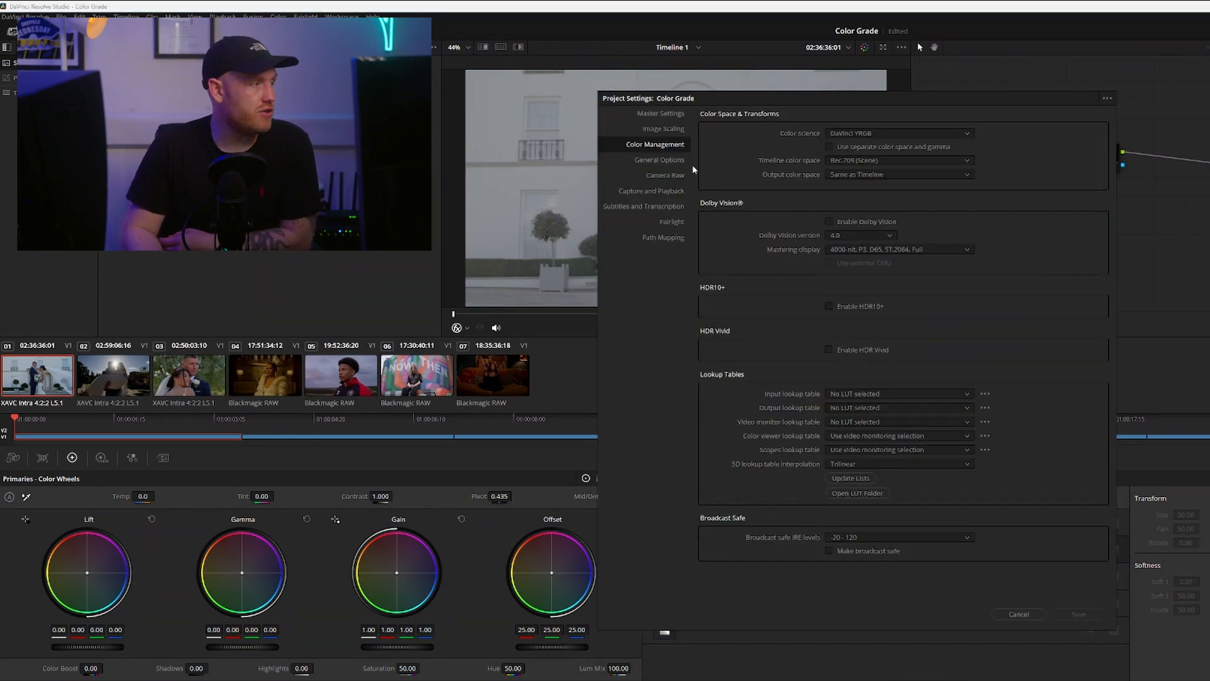
left_click(906, 134)
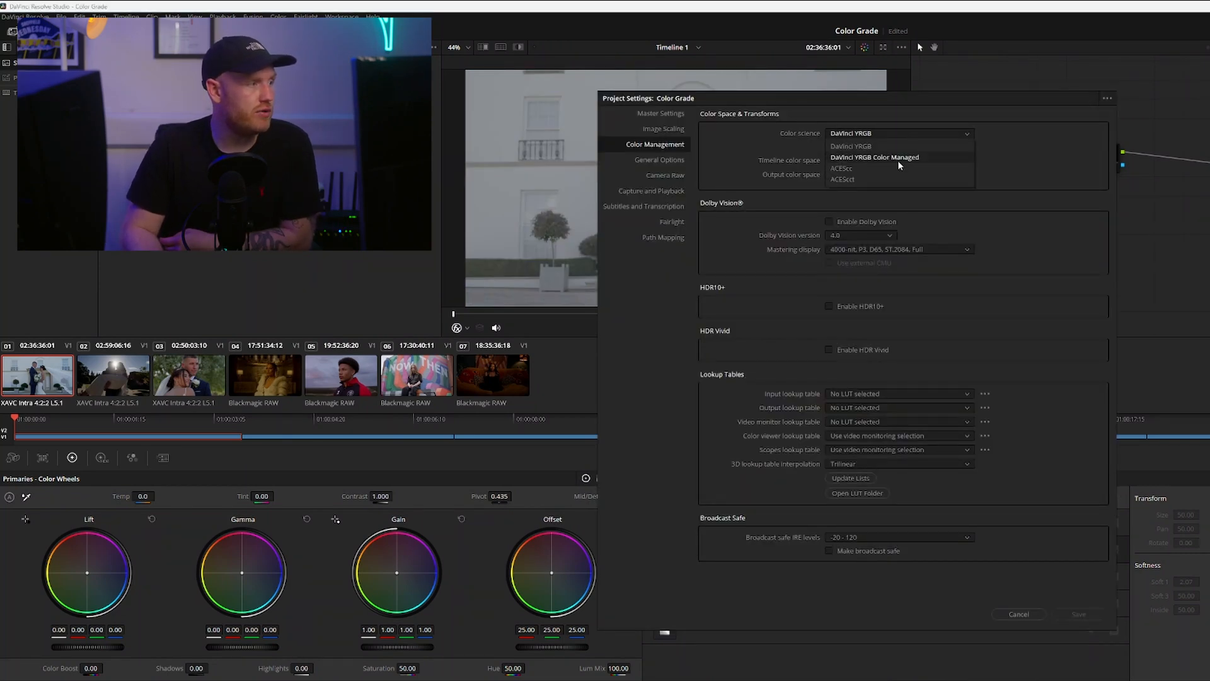
left_click(899, 160)
left_click(1079, 614)
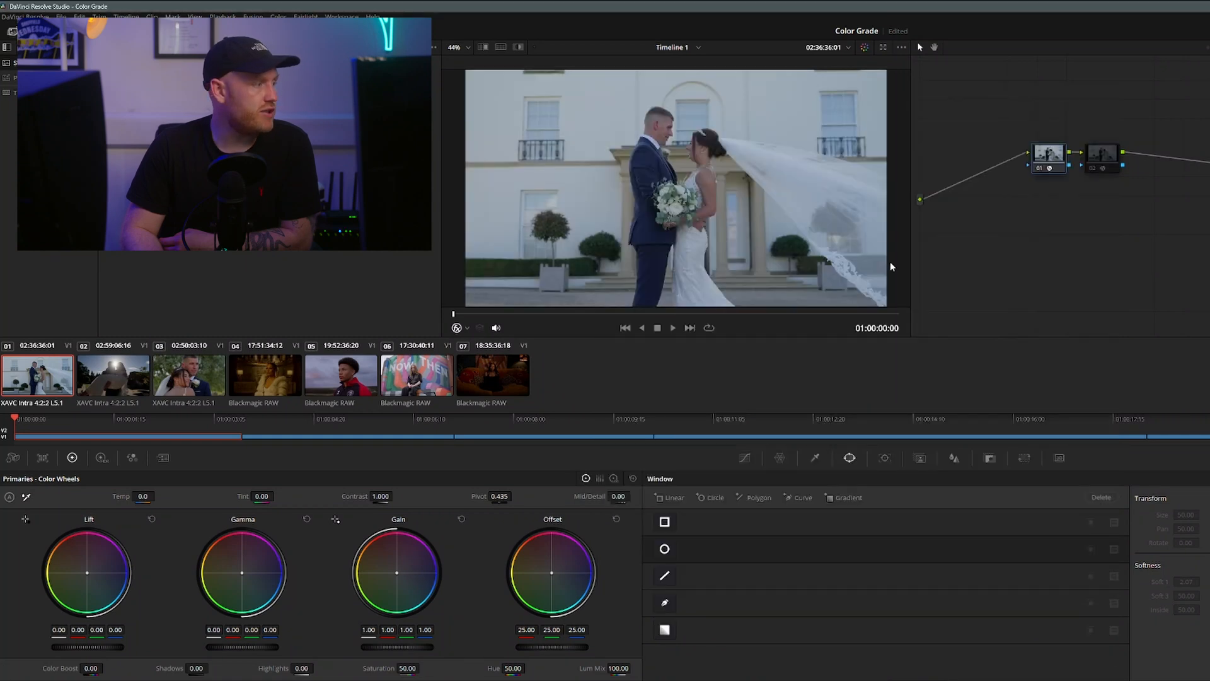
Display the third timeline clip, and set the selected media pool clip's Input Color Space to Panasonic V-Gamut/V-Log
left_click(203, 386)
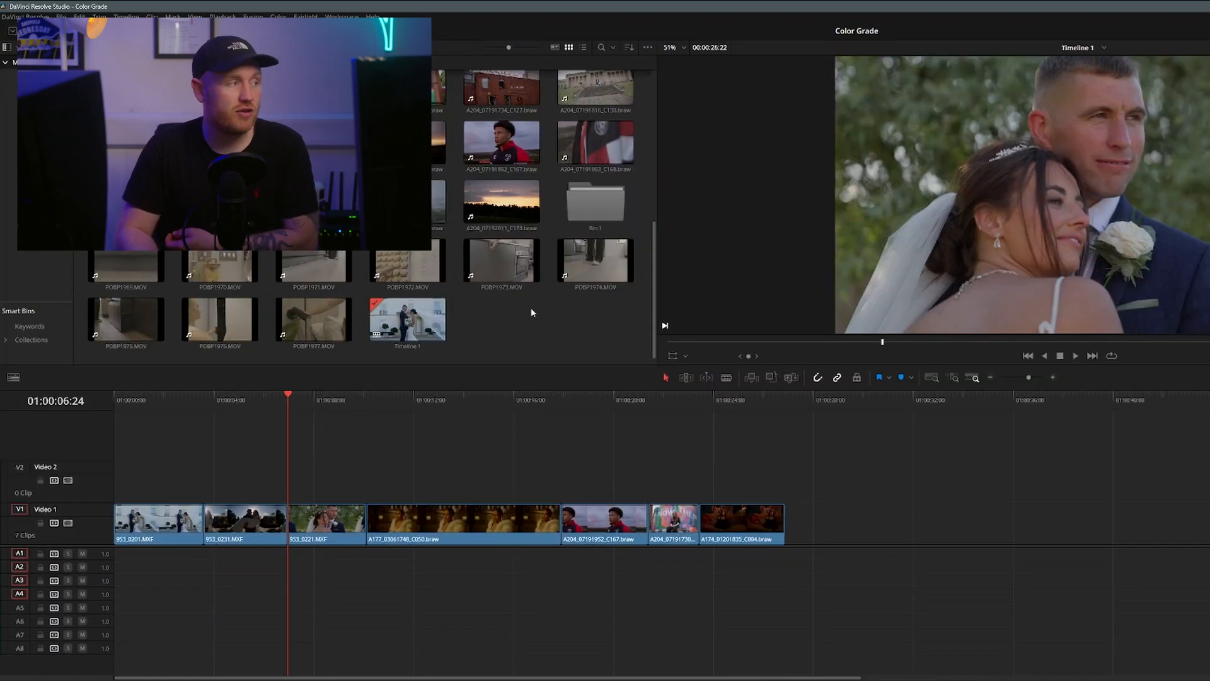
right_click(502, 257)
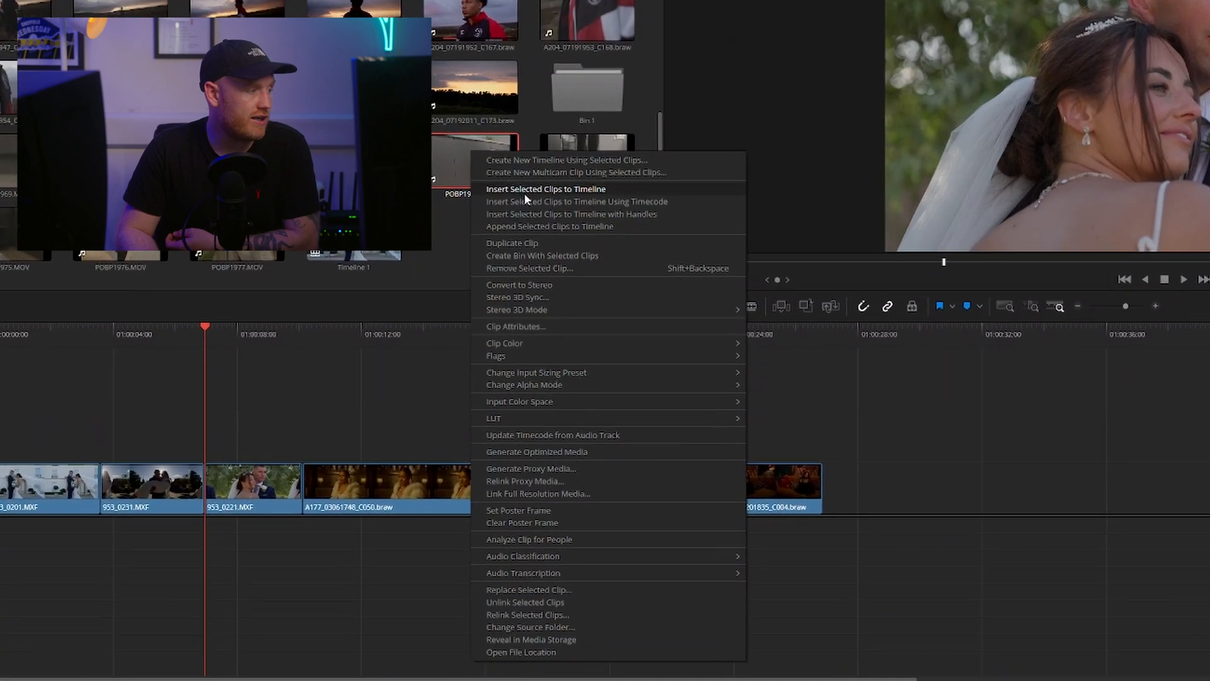
mouse_move(554, 401)
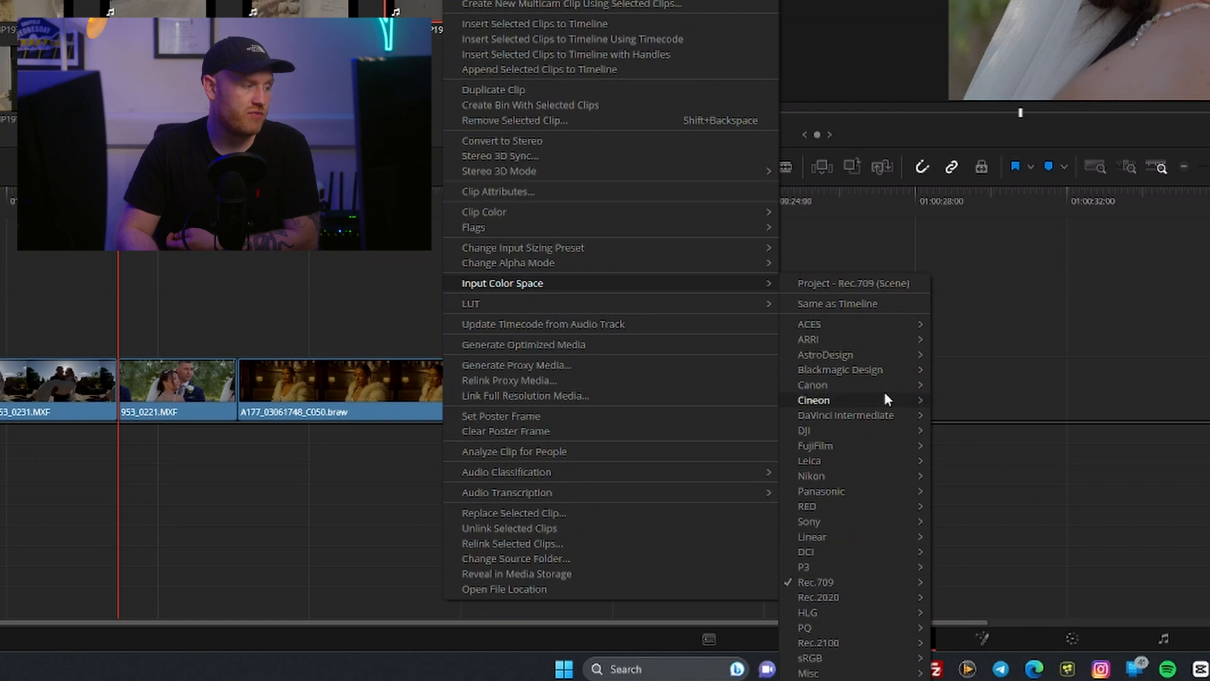
mouse_move(871, 522)
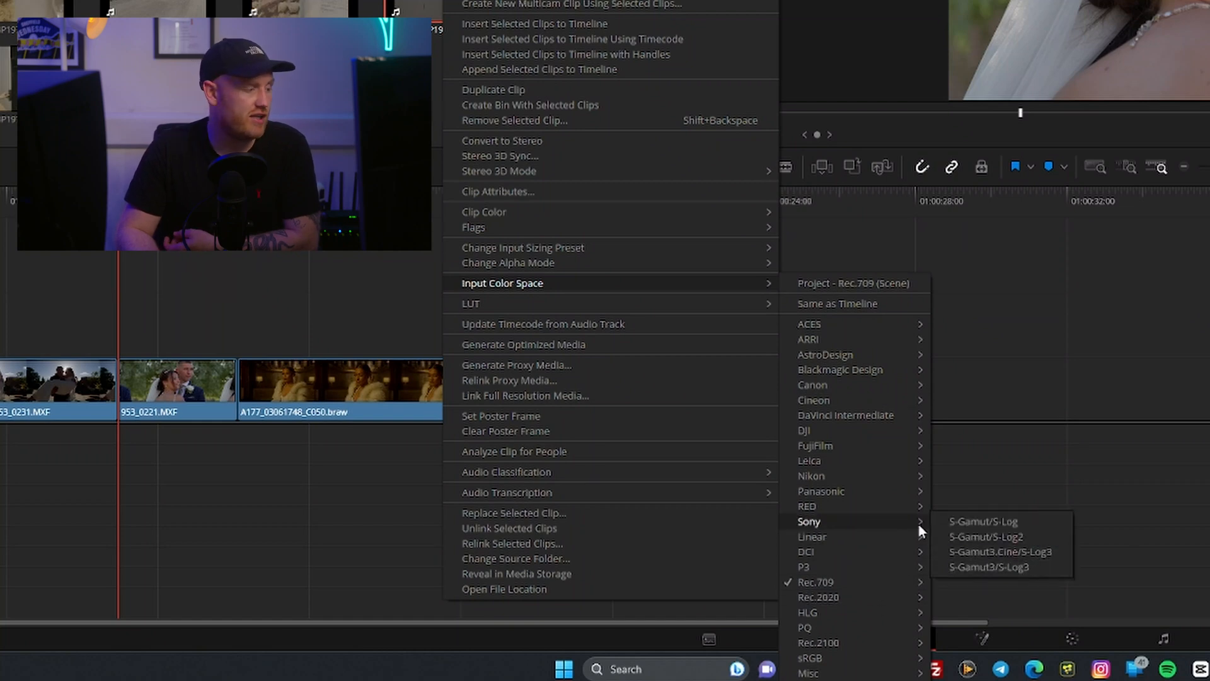
mouse_move(864, 627)
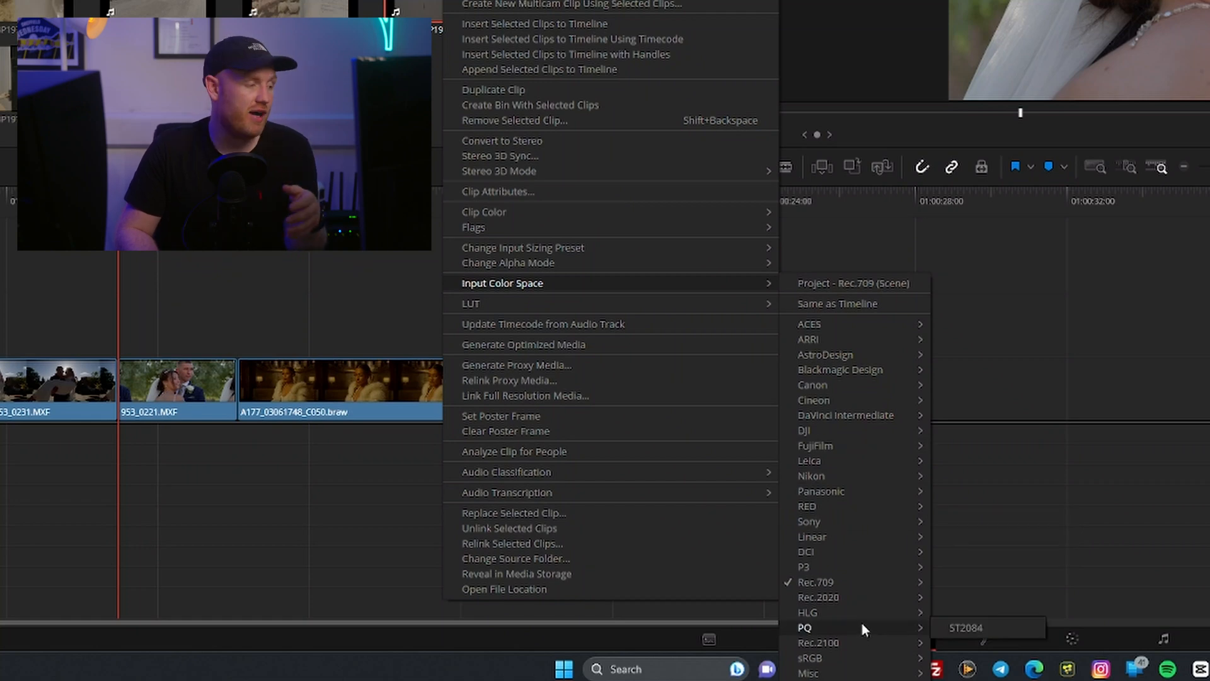
mouse_move(868, 495)
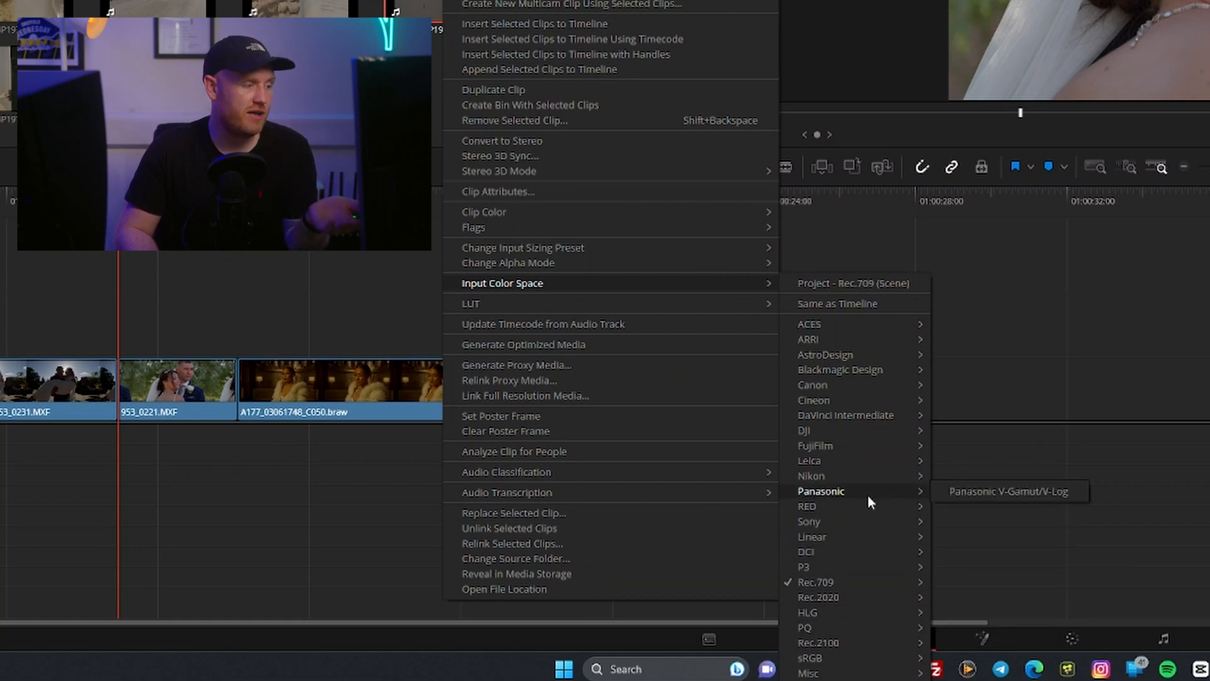
left_click(1019, 491)
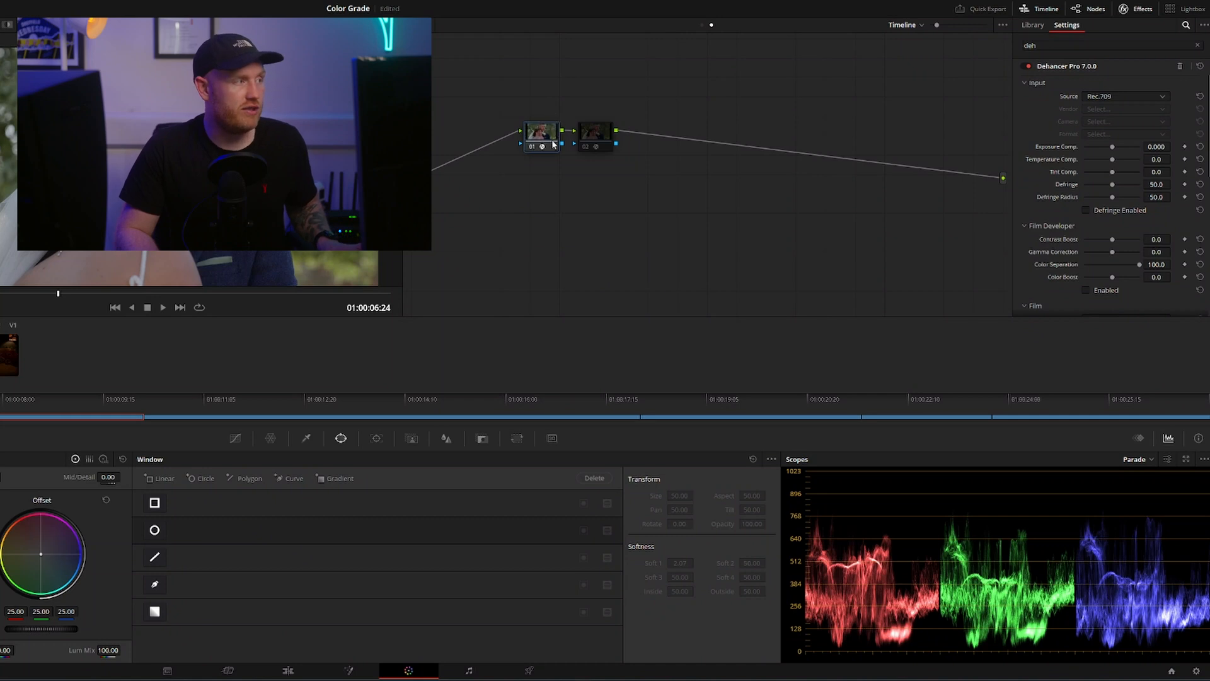
Enable the Film emulation in the Dehancer settings of the first timeline node
left_click(550, 149)
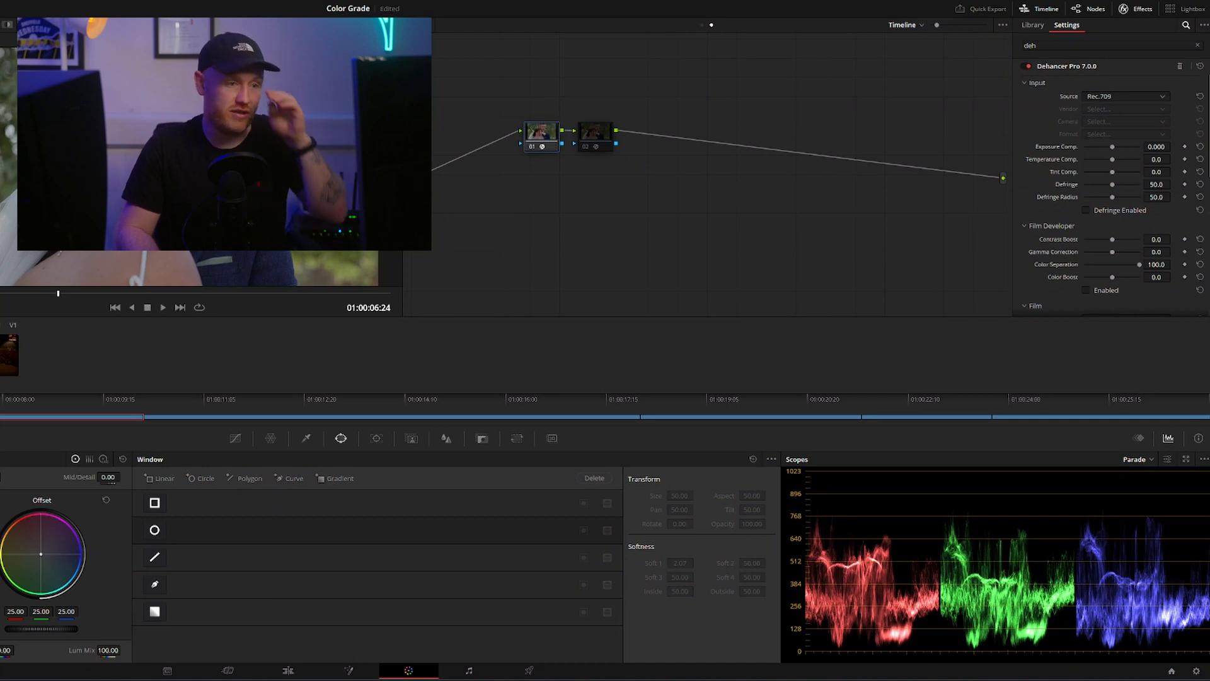
scroll(1103, 227, "down", 3)
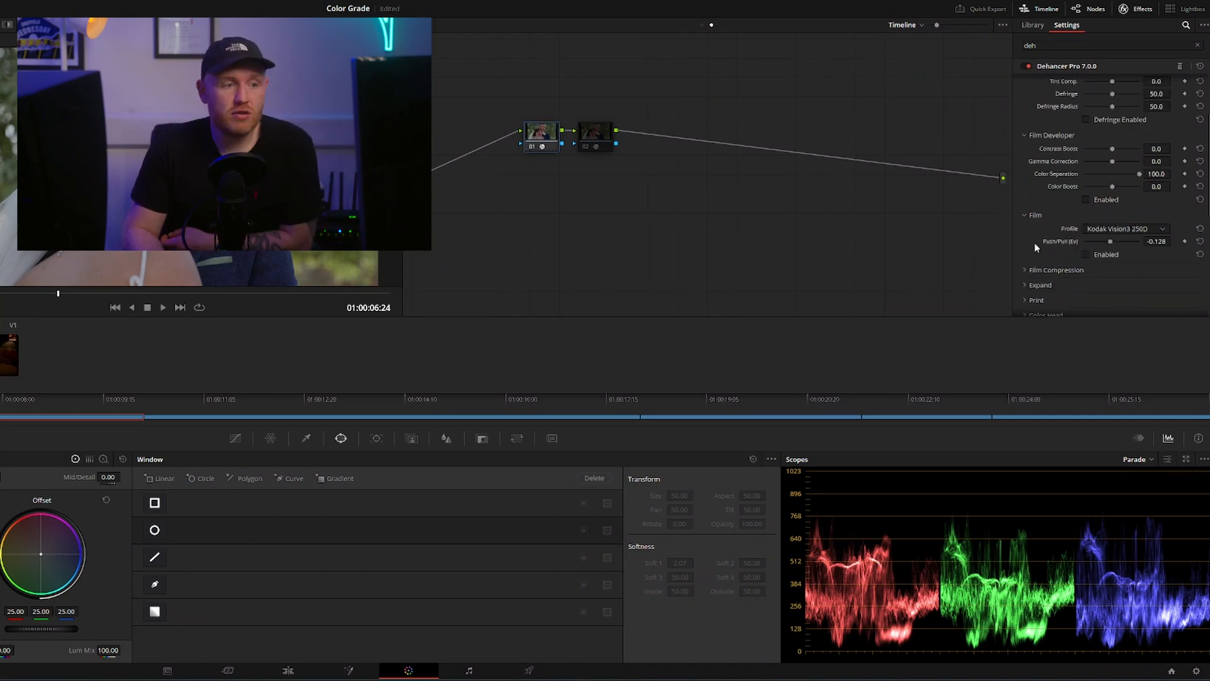
left_click(1087, 255)
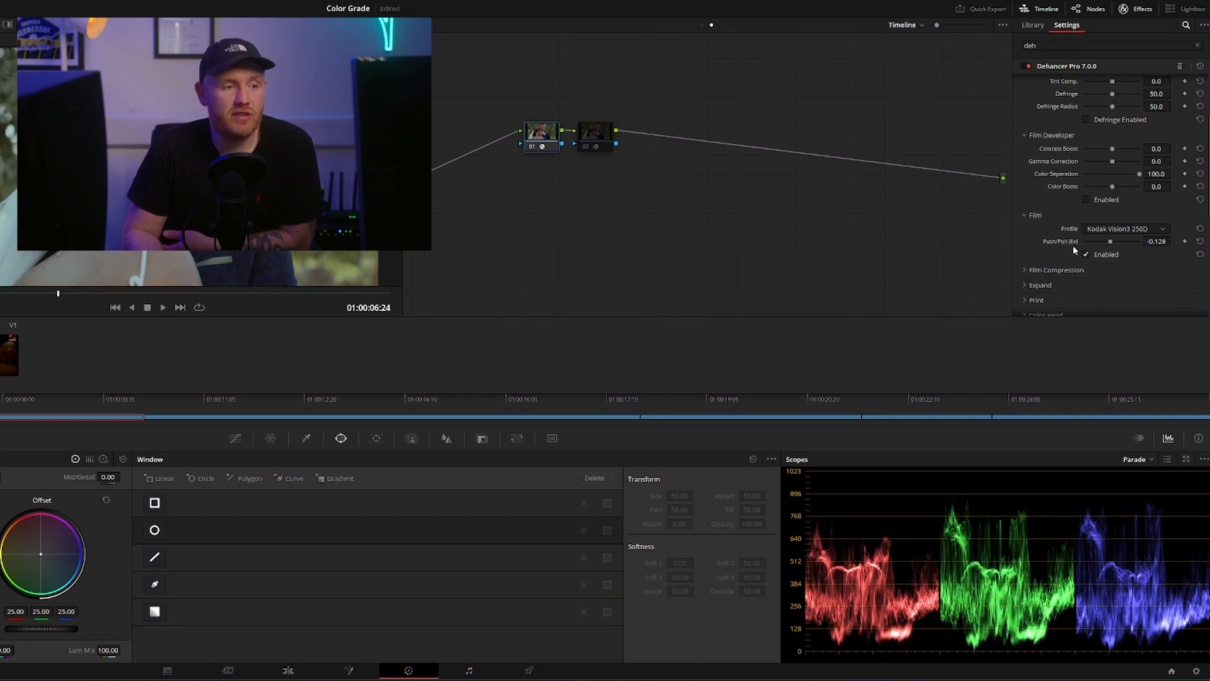
Browse Dehancer's film stock profiles and choose Kodak Portra 400
left_click(1114, 227)
scroll(1135, 297, "down", 2)
scroll(1140, 328, "up", 5)
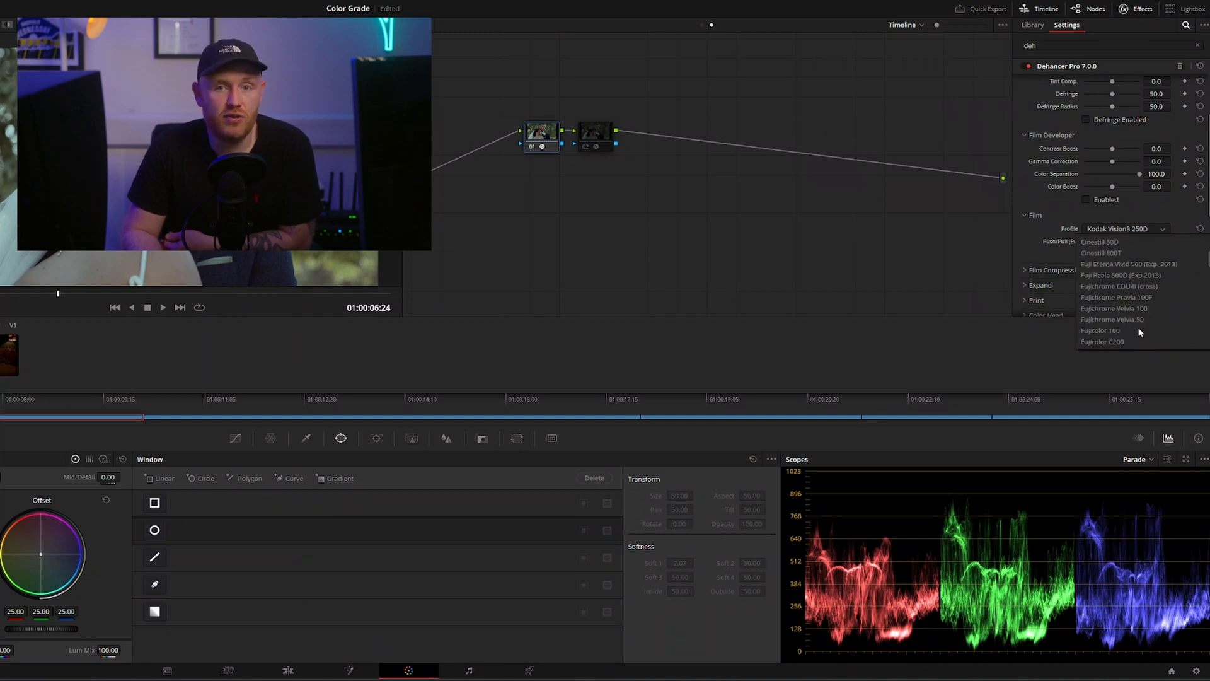
scroll(1139, 331, "up", 2)
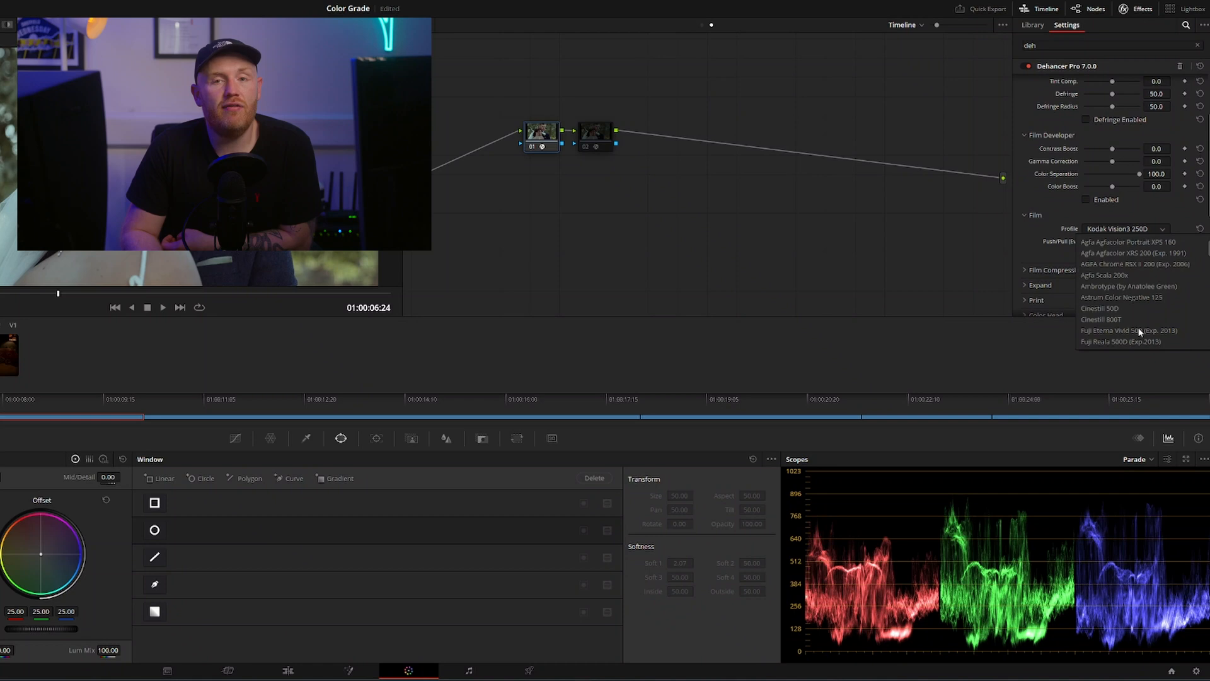
scroll(1137, 321, "up", 1)
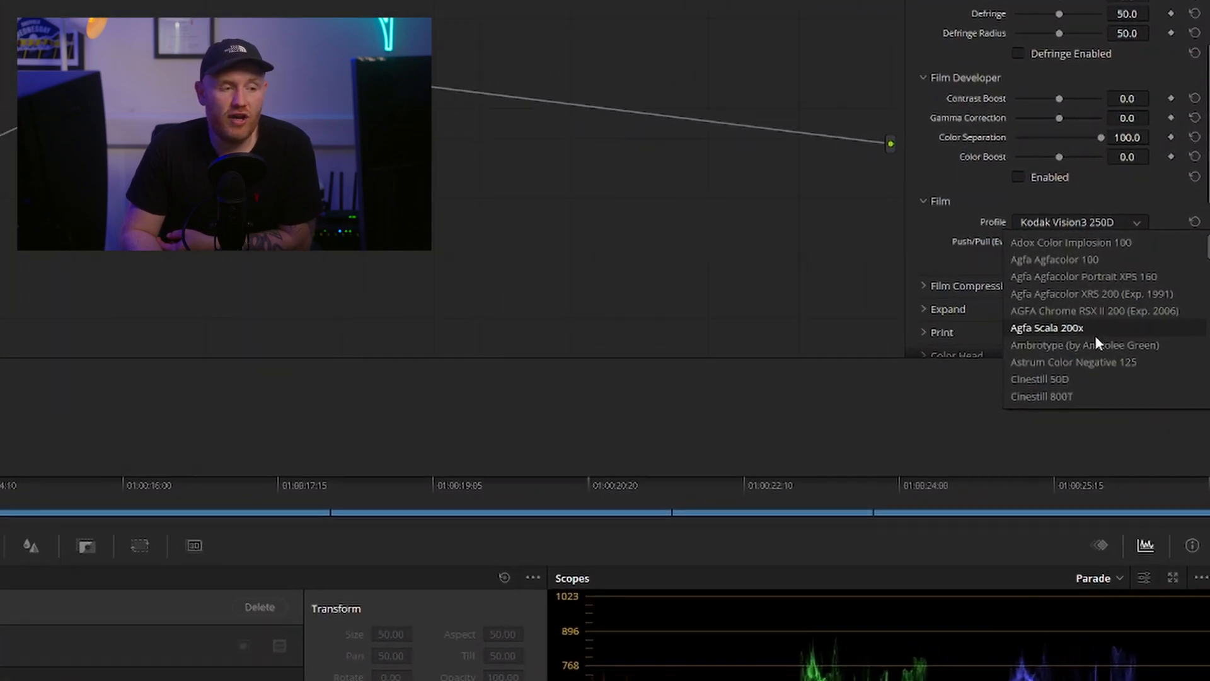
scroll(1136, 320, "down", 6)
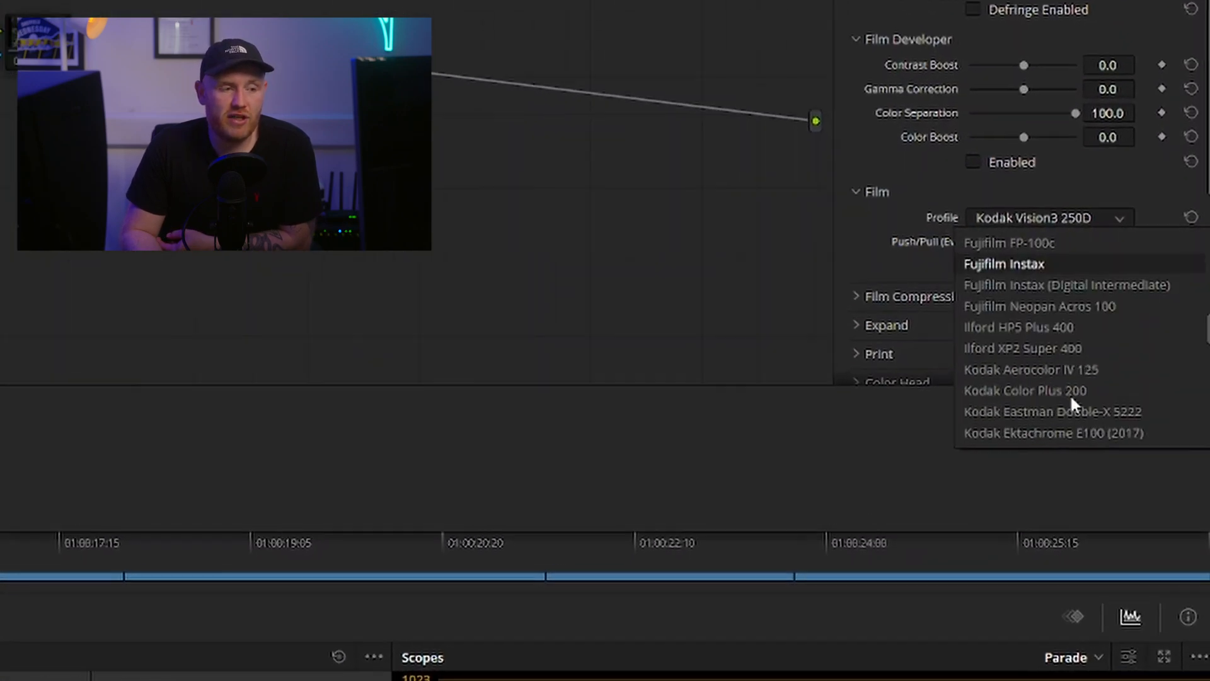
scroll(1063, 437, "down", 4)
scroll(1061, 437, "up", 2)
scroll(1066, 428, "down", 2)
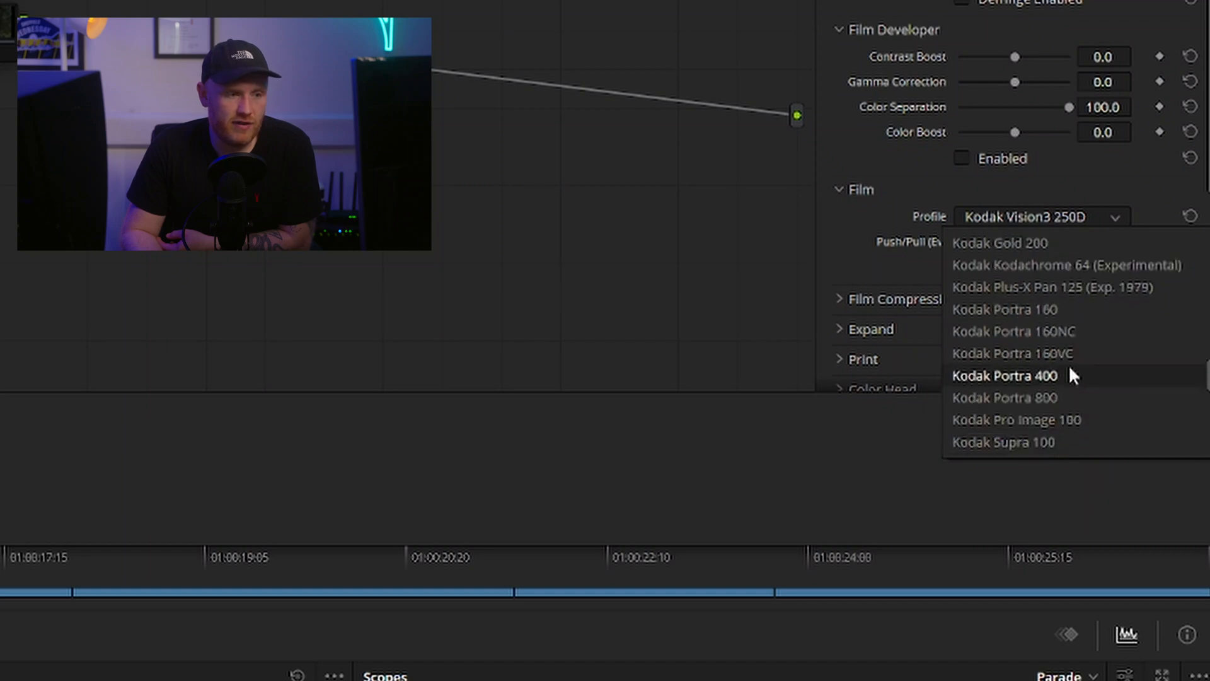
left_click(1071, 375)
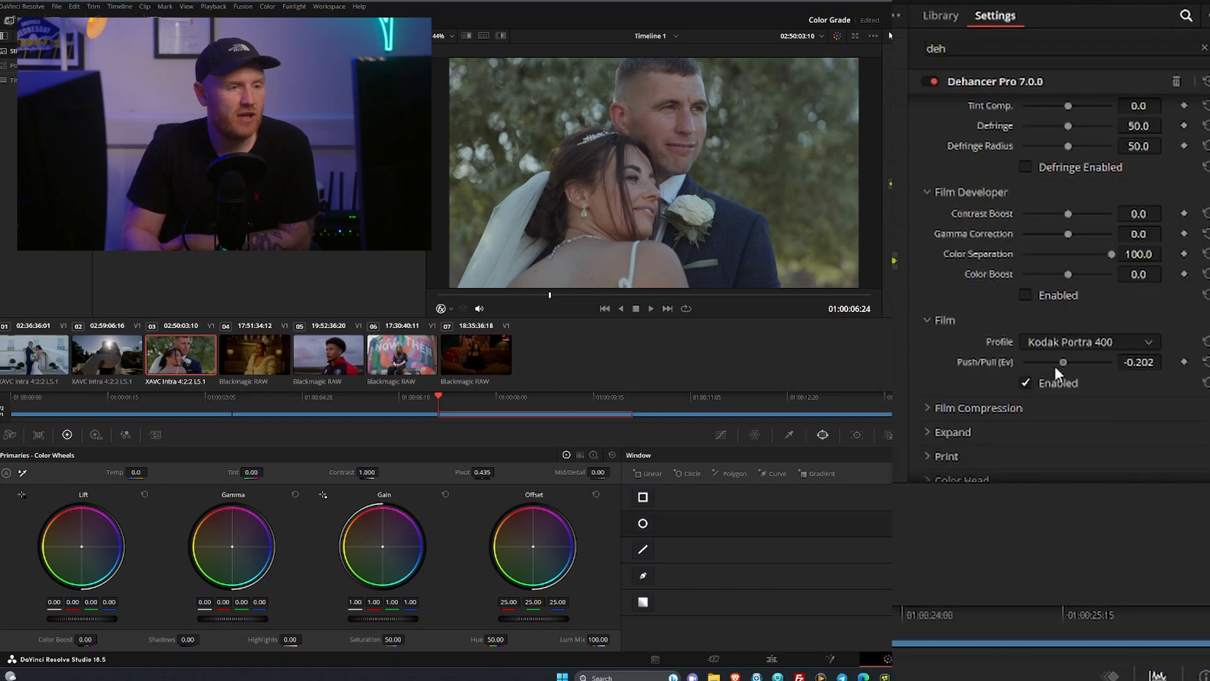
Lower the Push/Pull (Ev) of the Kodak Portra 400 film profile to -2.000
mouse_move(1056, 367)
left_mouse_down()
mouse_move(975, 371)
mouse_move(1171, 355)
mouse_move(944, 362)
mouse_move(1161, 346)
mouse_move(970, 360)
mouse_move(1103, 361)
mouse_move(1007, 369)
mouse_move(1041, 368)
left_mouse_up()
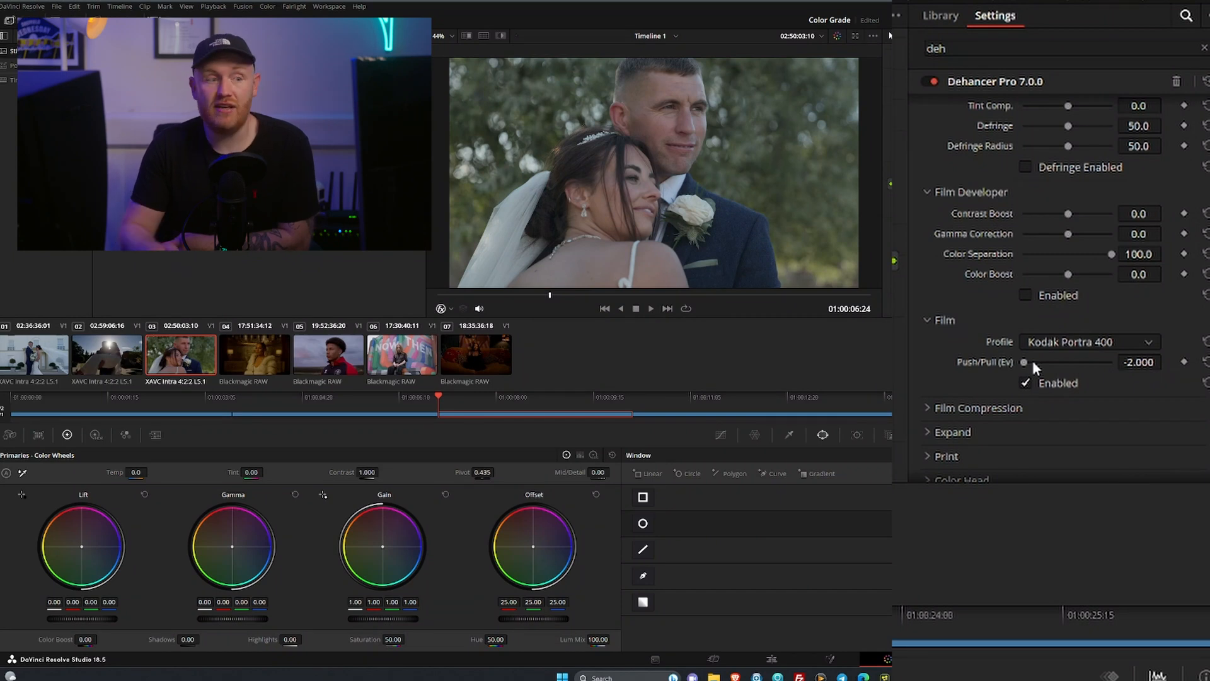
left_click_drag(1024, 361, 988, 377)
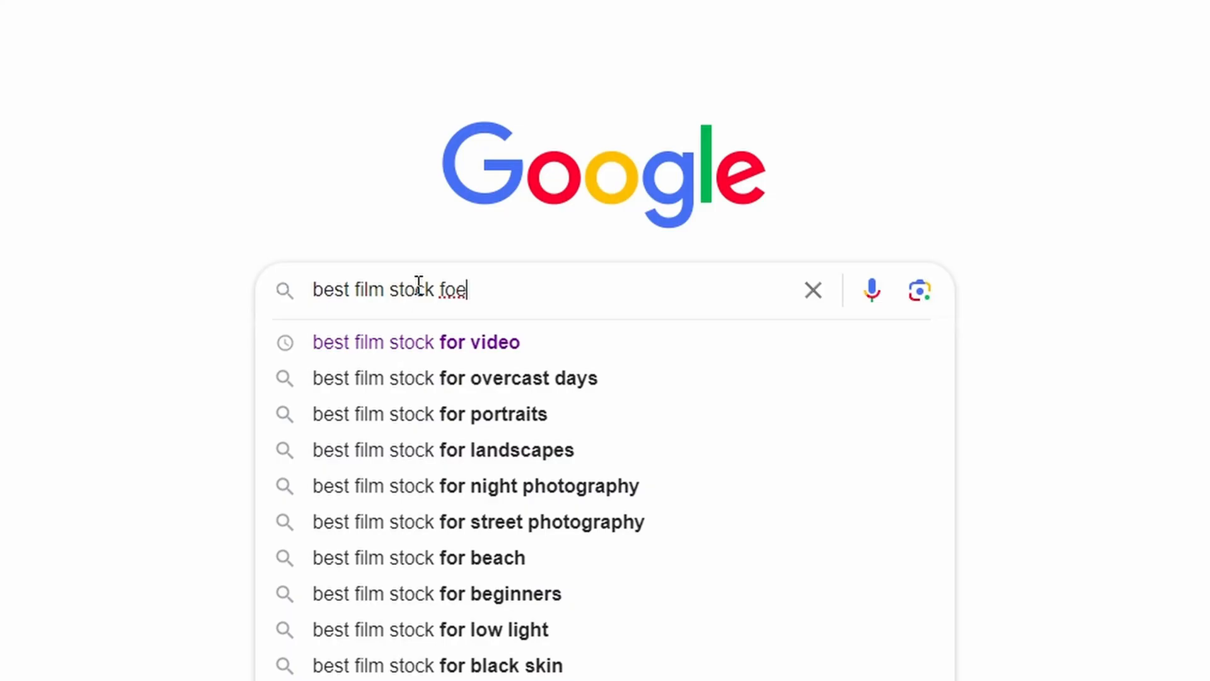
Search Google for "best film stock for wedding" and highlight Kodak Portra 400 in the featured answer
key("BackSpace")
type("r wedding")
key("Return")
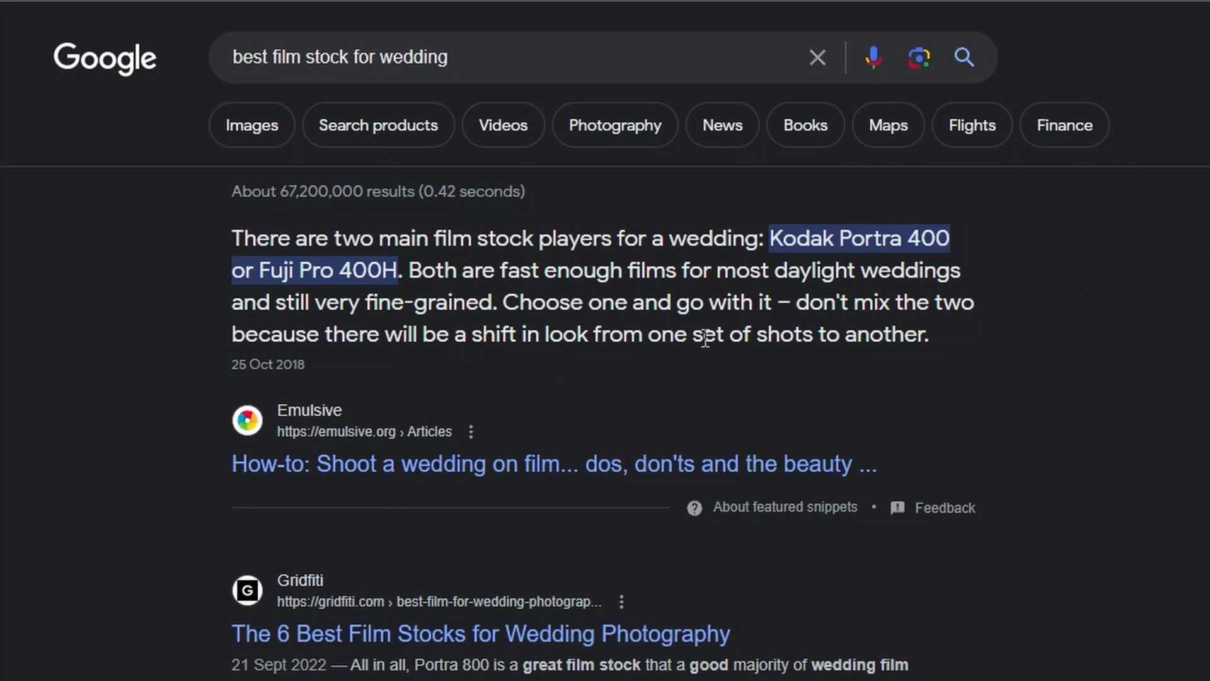
left_click_drag(773, 240, 978, 251)
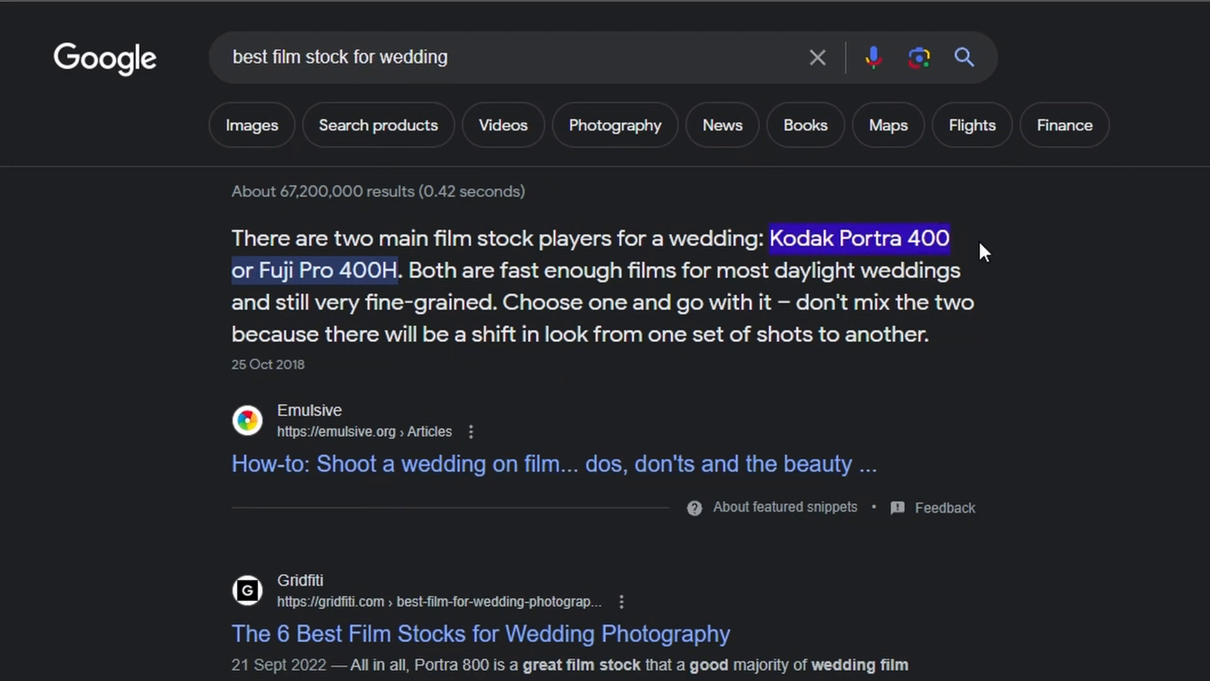
Change the search to "best film stock for music videos" and run it
left_click_drag(319, 42, 432, 50)
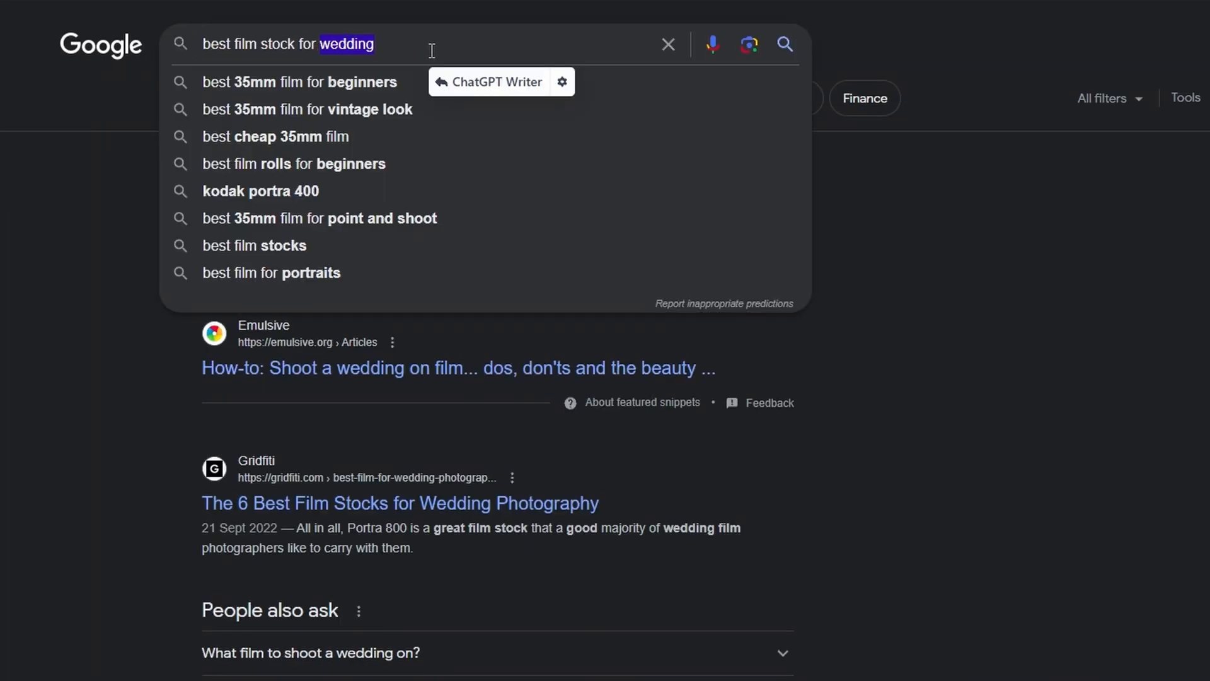
key("BackSpace")
type("music ")
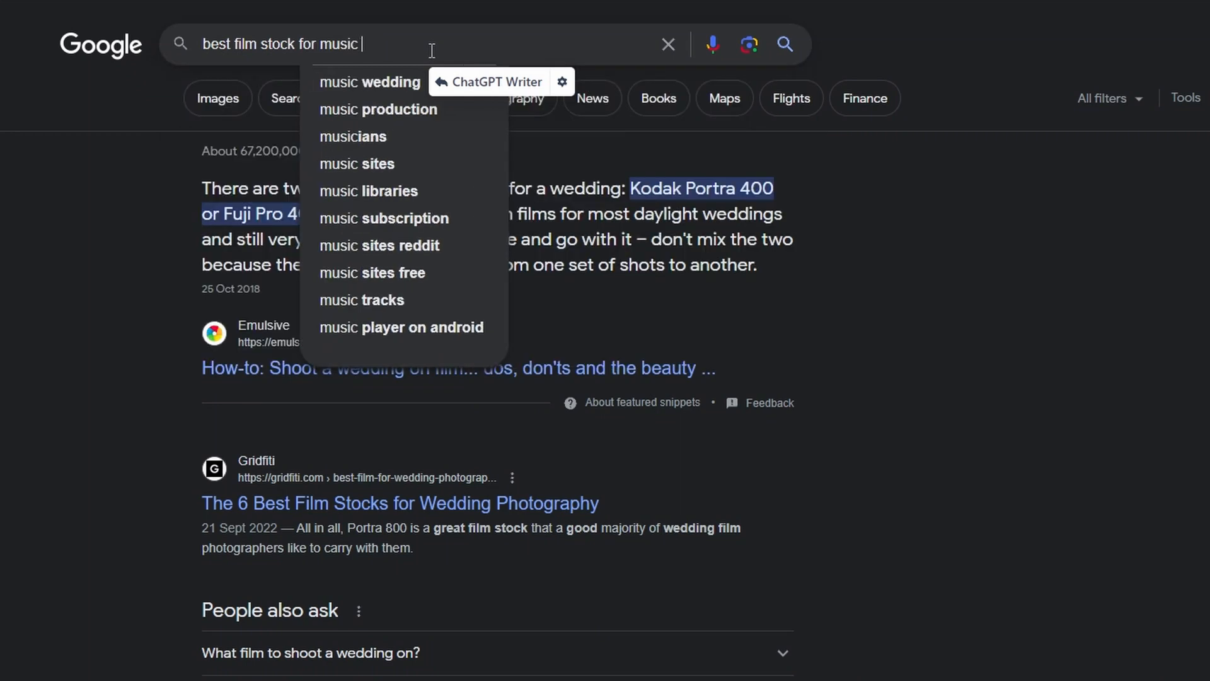
type("videos")
key("Return")
Open the article on Kodak film stock options from the results and read through its entries
scroll(363, 292, "down", 6)
left_click(360, 292)
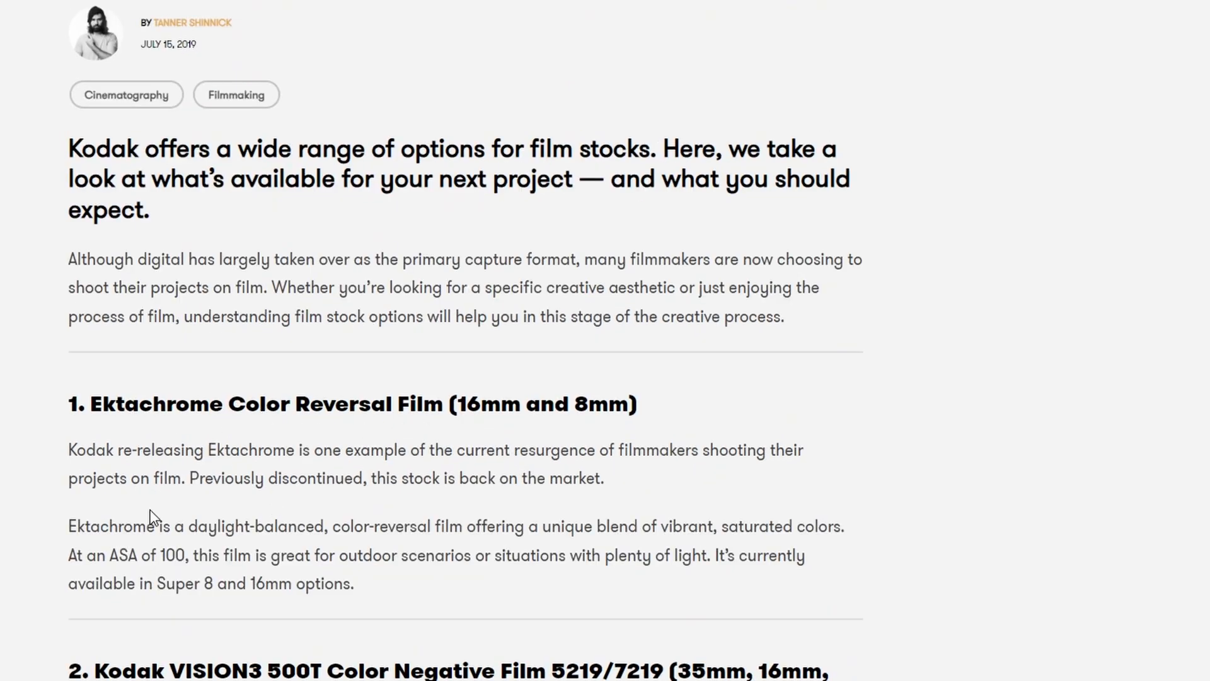
scroll(152, 518, "down", 7)
scroll(125, 364, "down", 4)
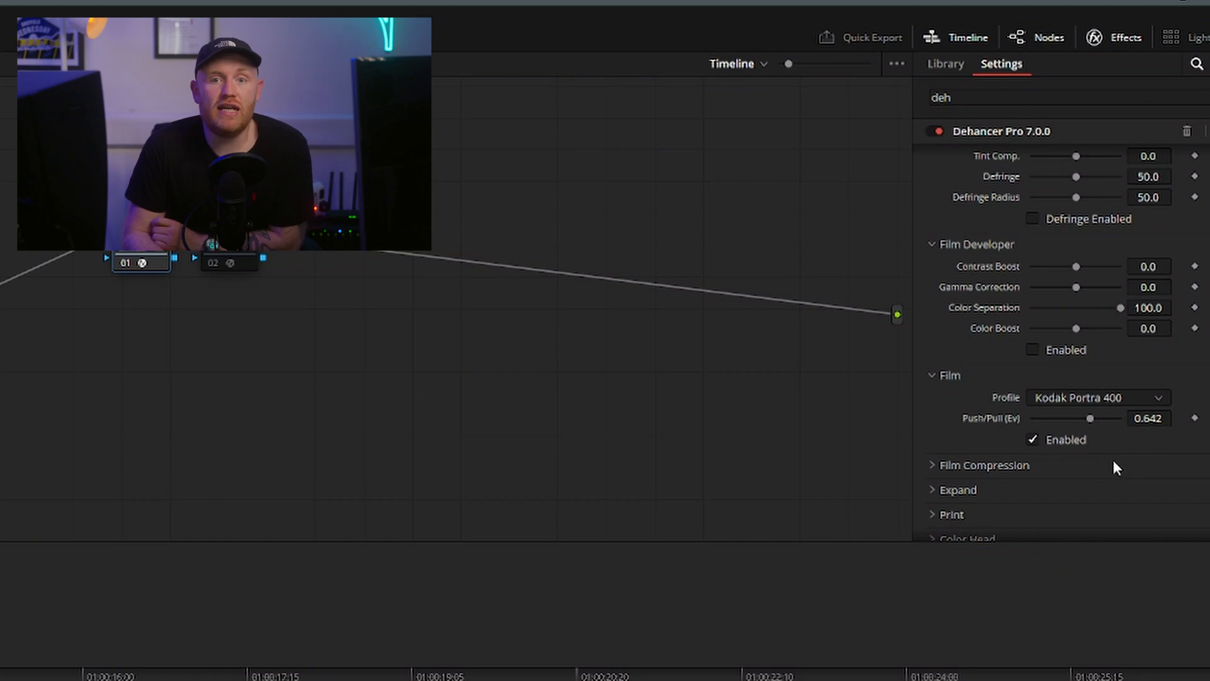
Try different Push/Pull (Ev) amounts on the Kodak Portra 400 profile, from slightly positive down to -2.000
left_click(1135, 397)
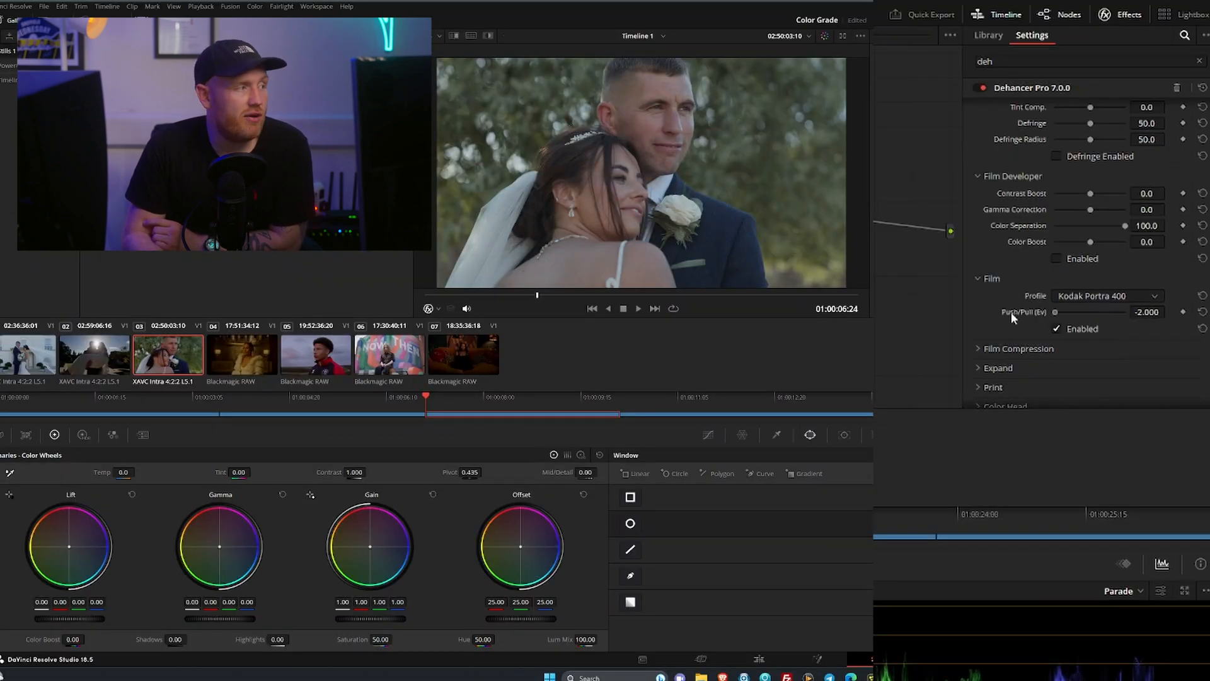
left_click_drag(1011, 312, 1042, 315)
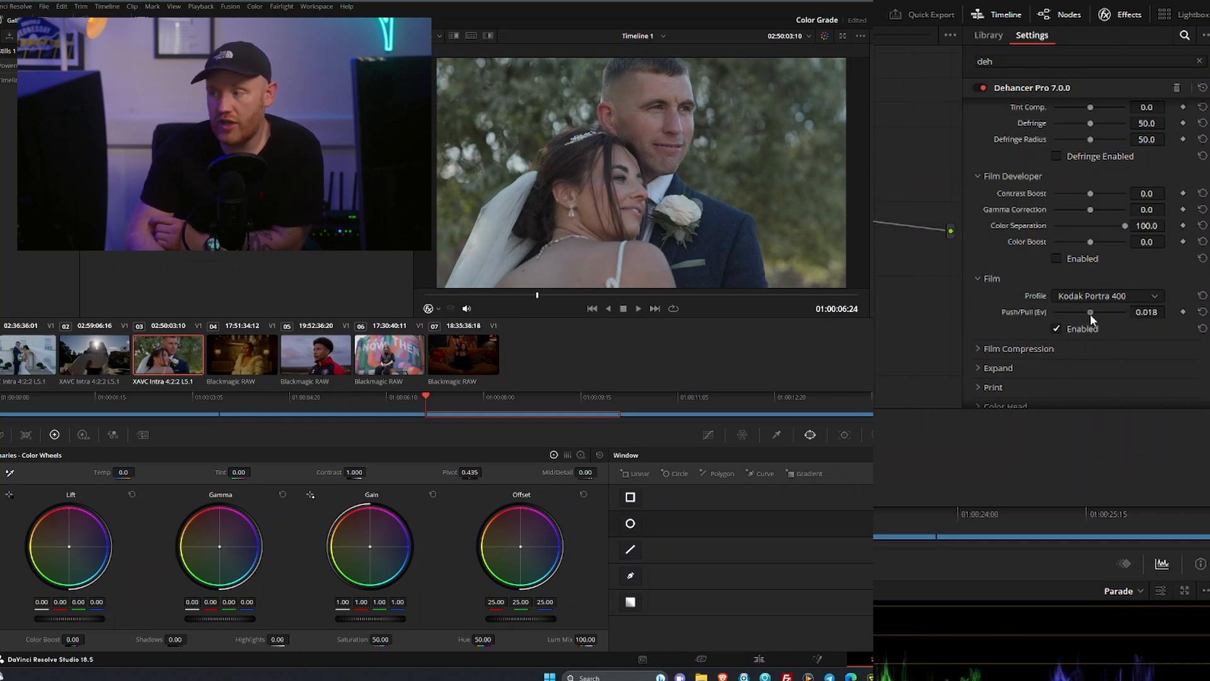
left_click_drag(1126, 326, 1030, 327)
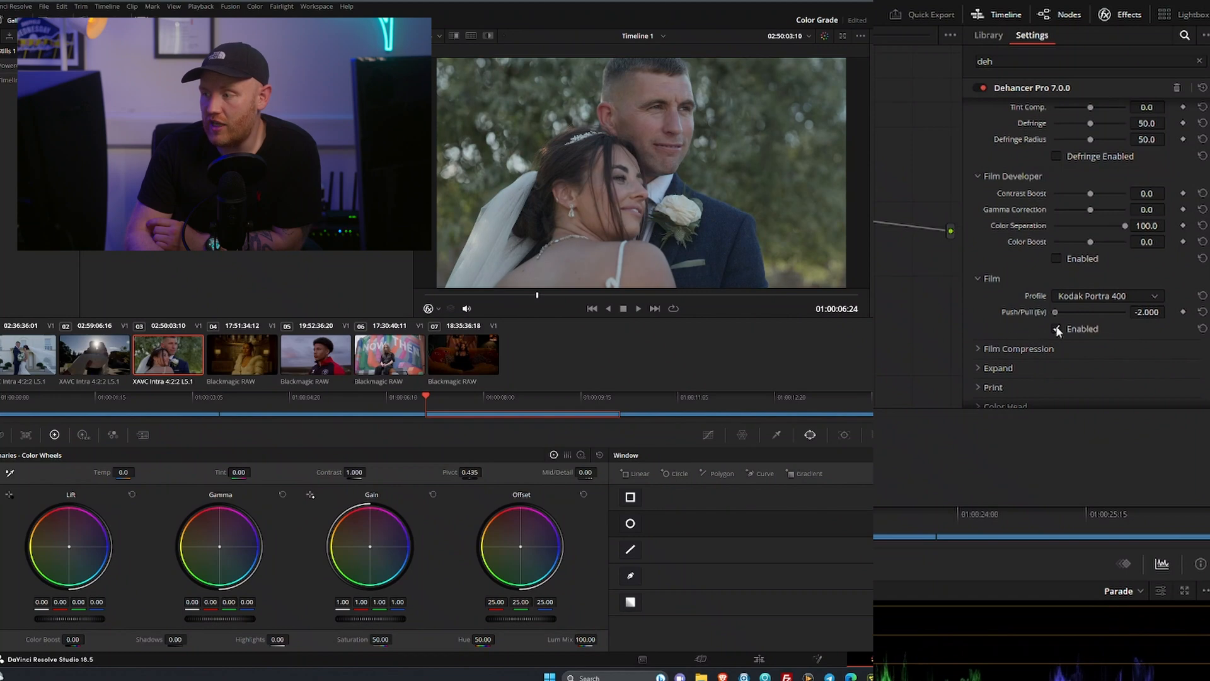
left_click_drag(1104, 326, 1065, 338)
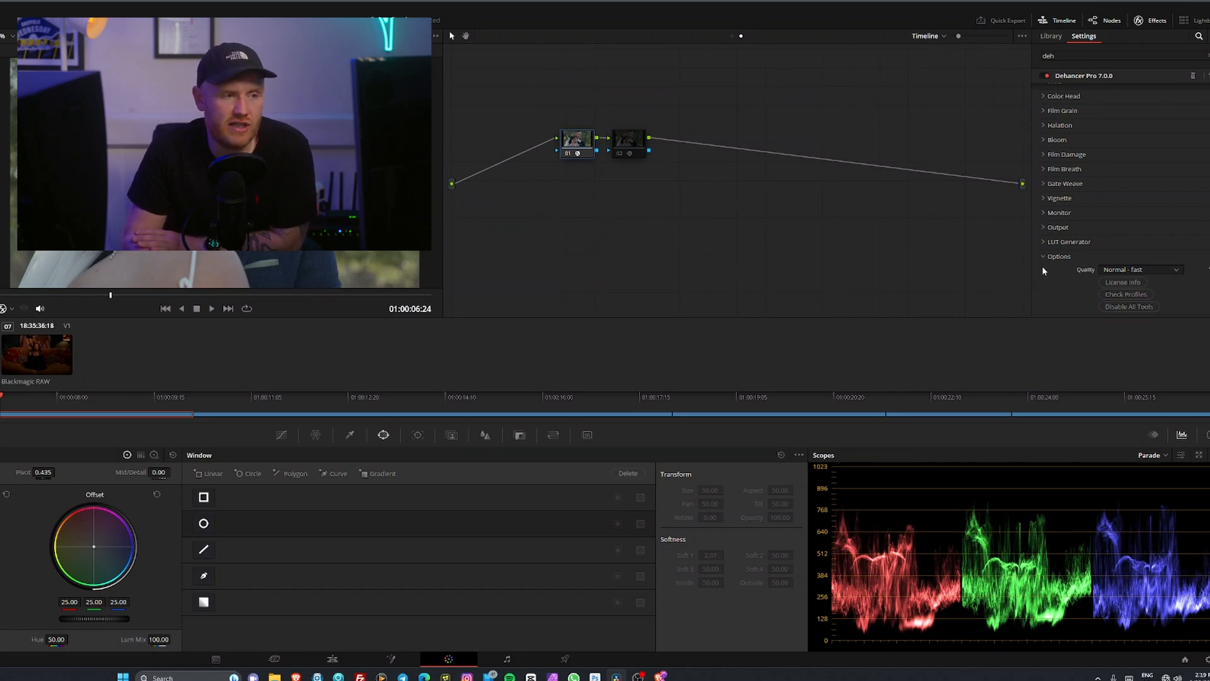
Open Dehancer's Output settings and compare the film look across the wedding and Blackmagic RAW clips
left_click(1054, 227)
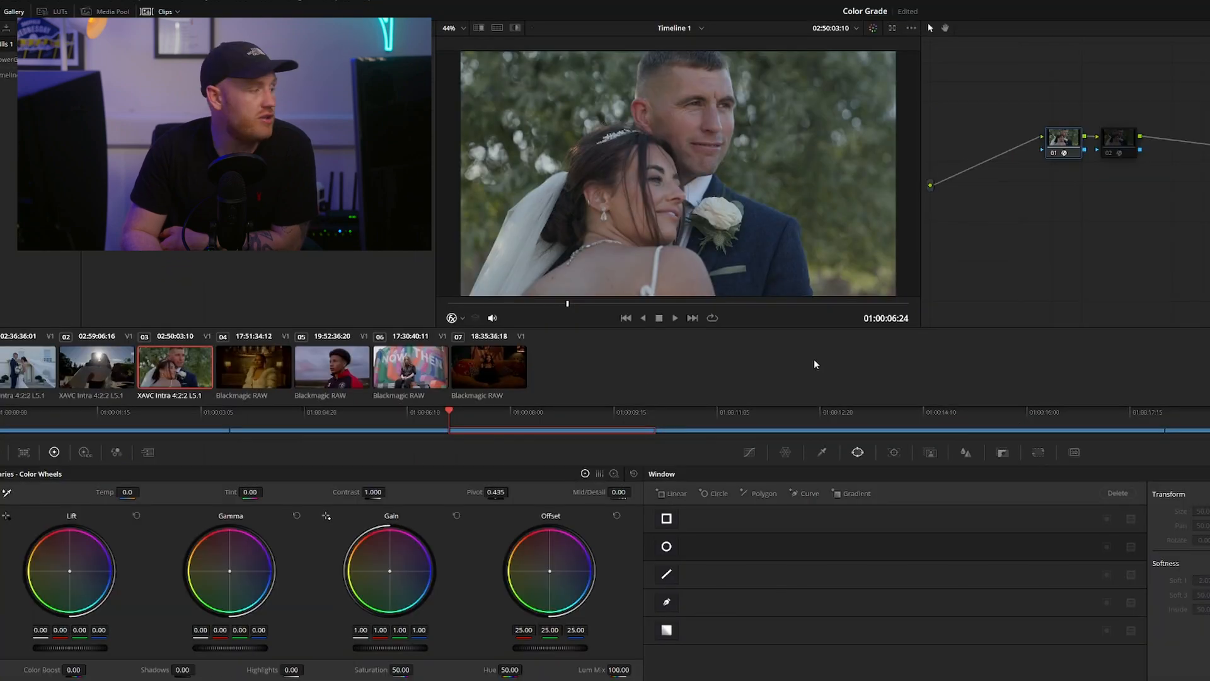
left_click(282, 374)
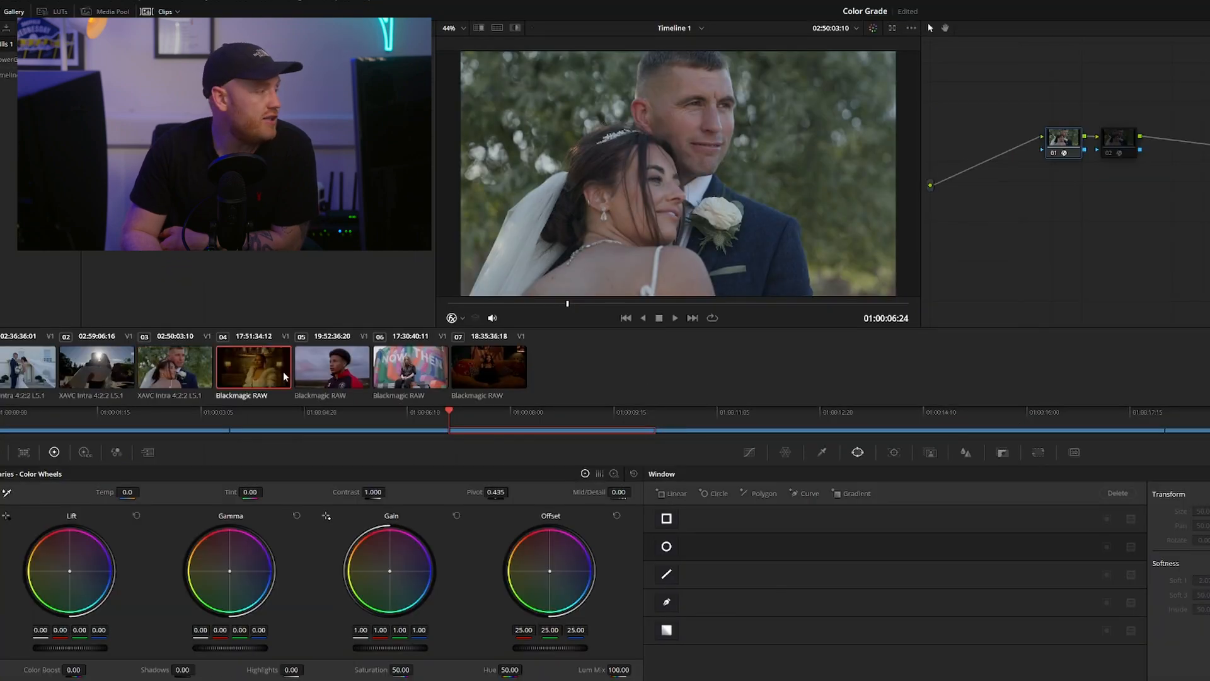
left_click(336, 372)
left_click(413, 376)
left_click(493, 374)
left_click(410, 374)
left_click(303, 378)
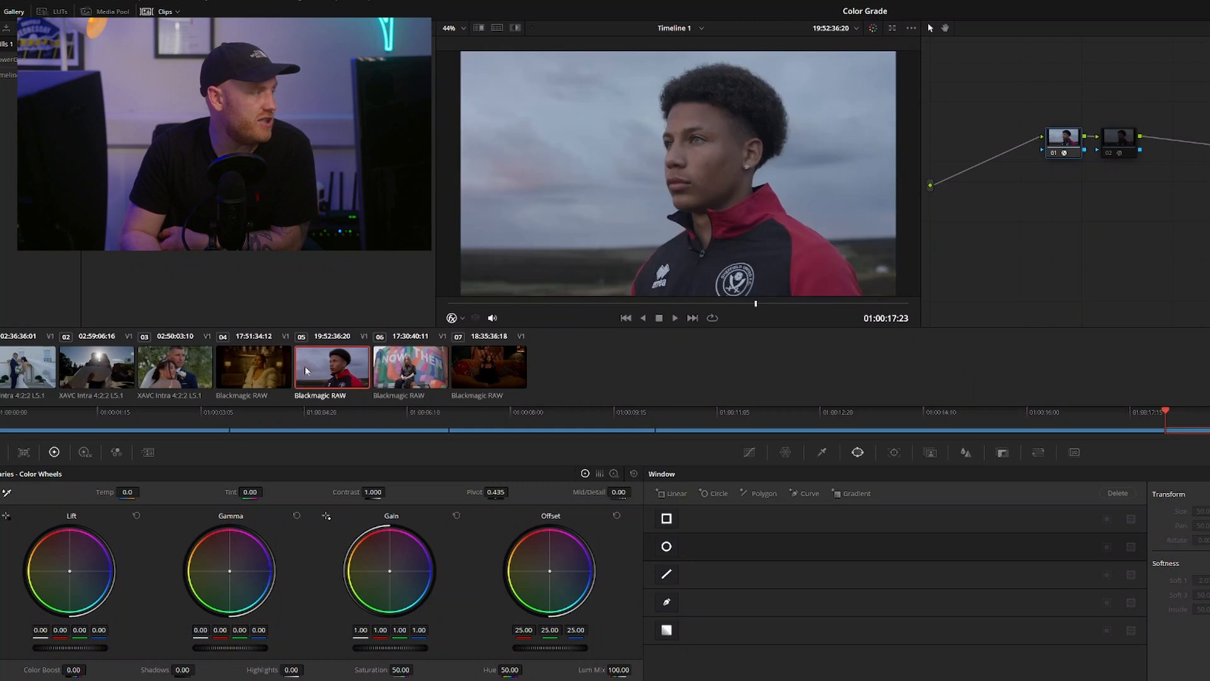
left_click(282, 371)
left_click(95, 373)
left_click(31, 378)
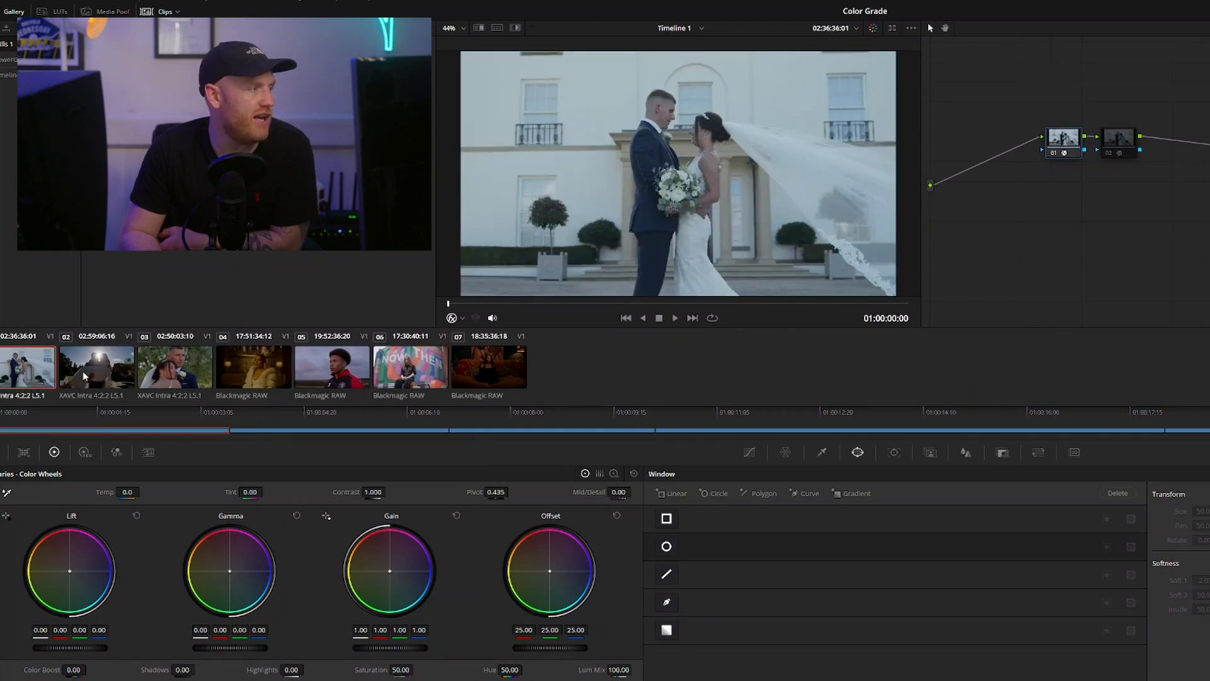
left_click(159, 378)
left_click(243, 369)
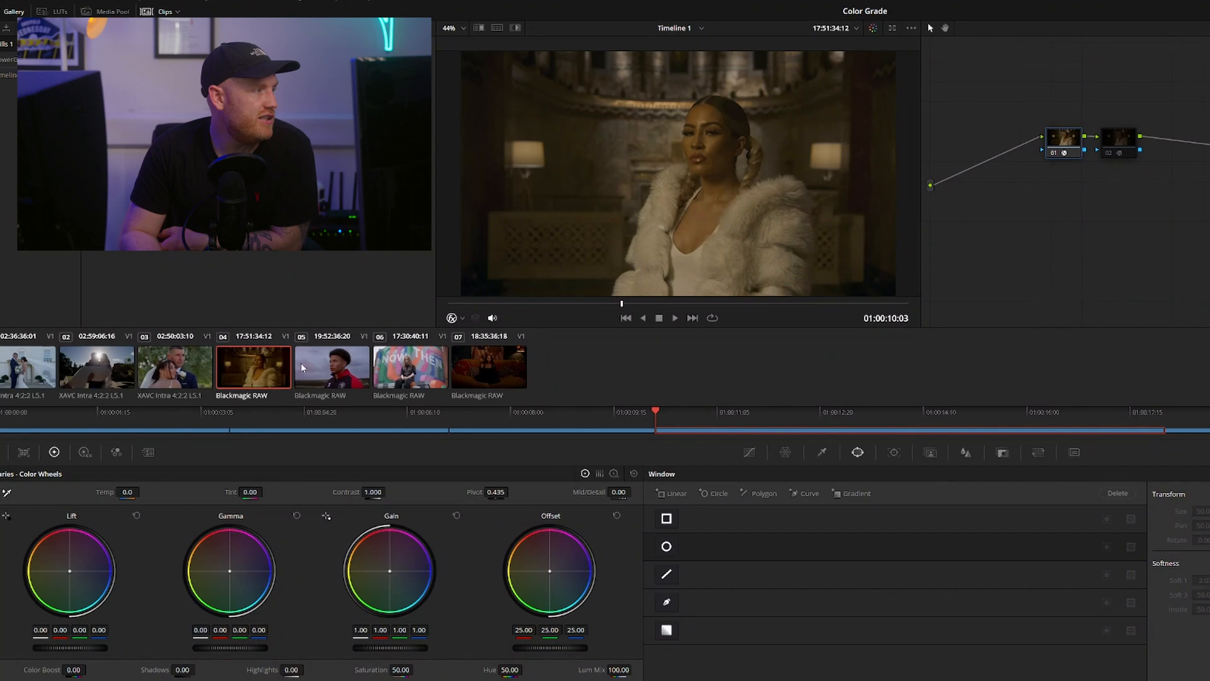
left_click(331, 372)
left_click(404, 372)
left_click(307, 370)
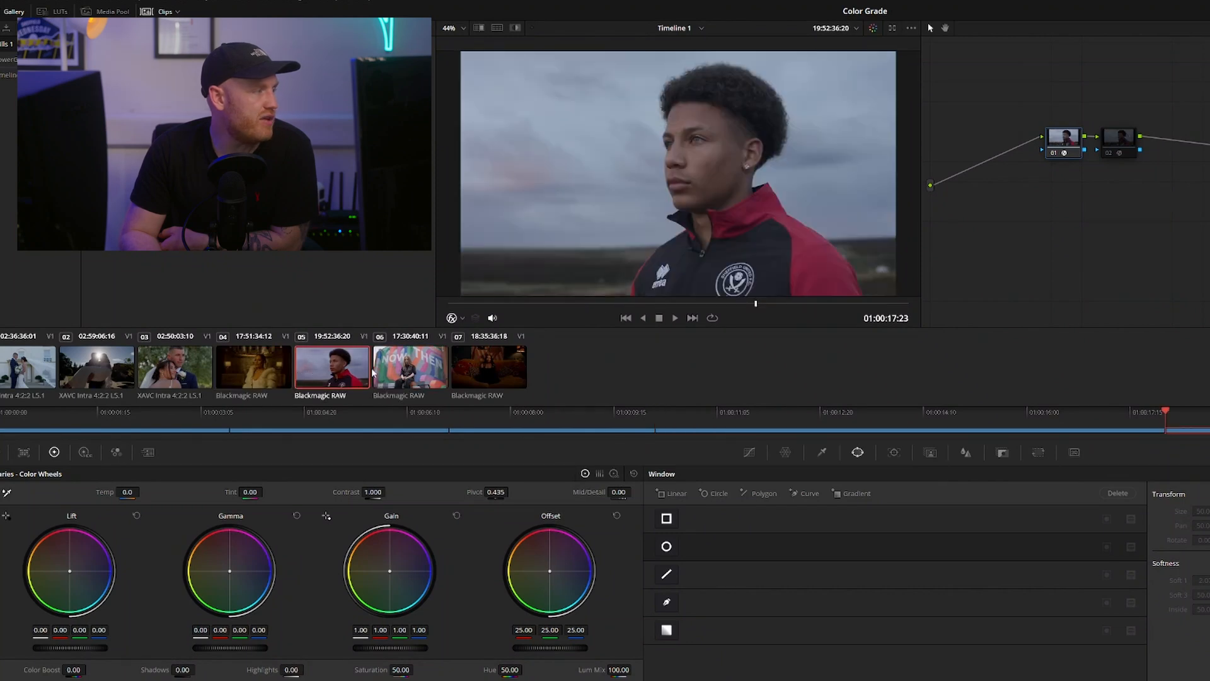
Show the clip of the woman in front of the mural and lower Dehancer's Total Impact to 61.5
left_click(394, 376)
left_click(356, 378)
left_click(403, 372)
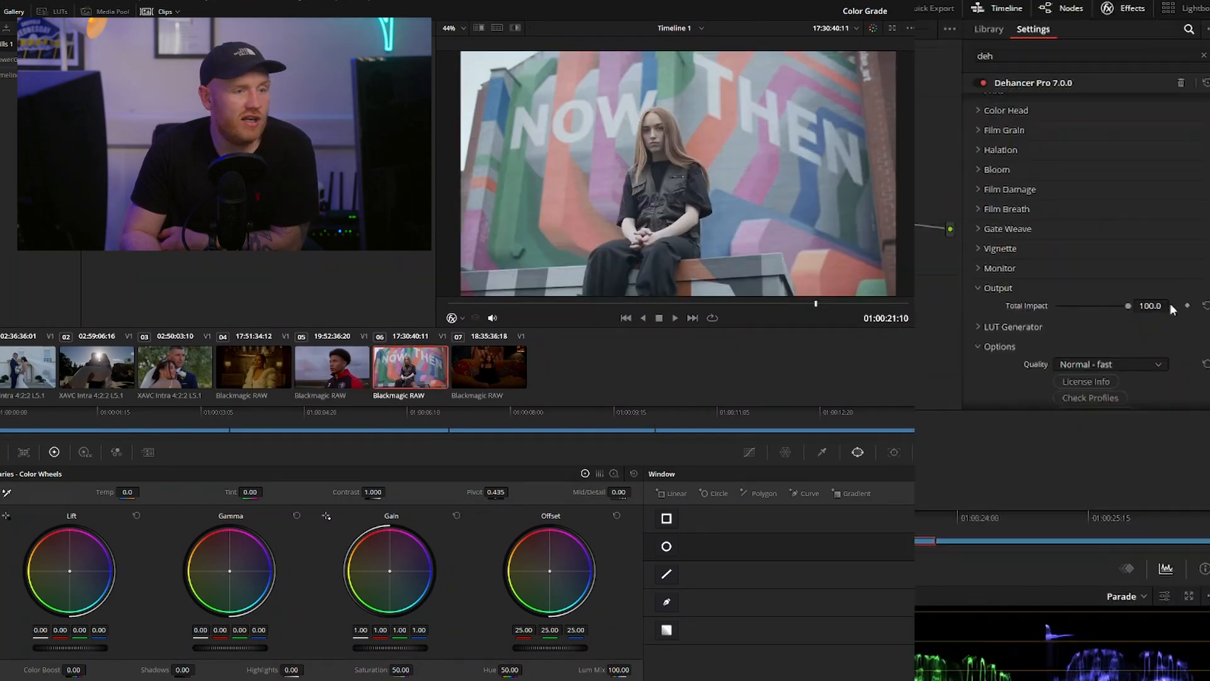
left_click_drag(1127, 305, 1096, 315)
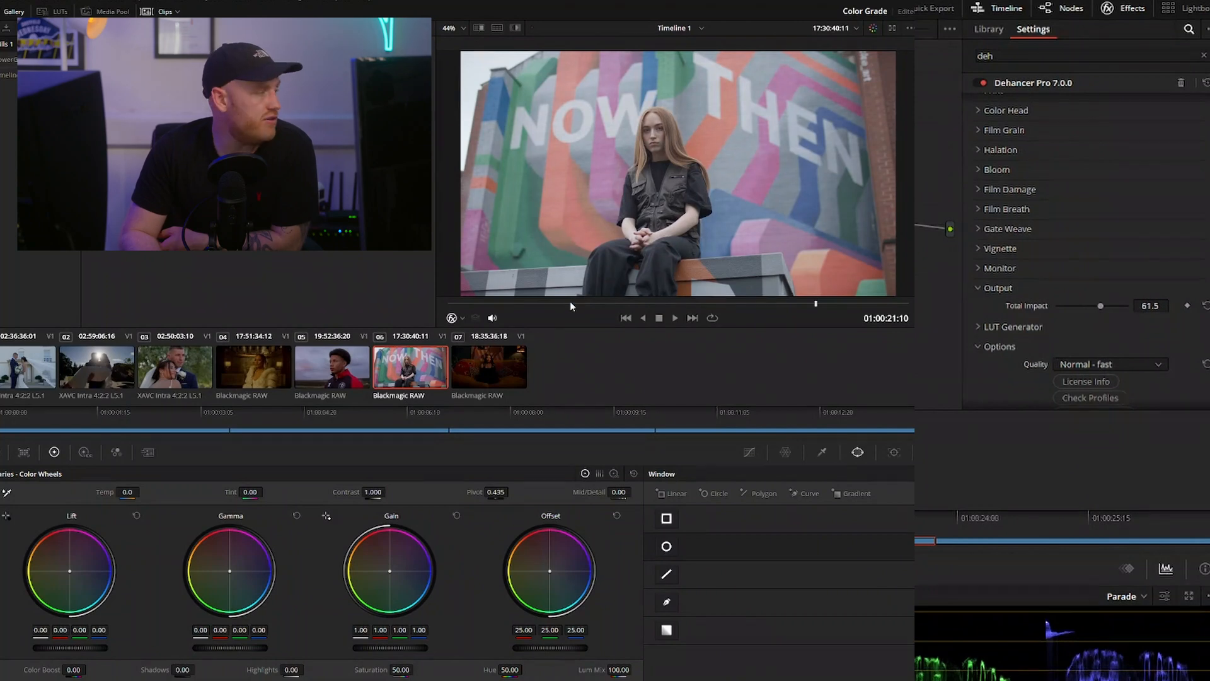
Select clip 05 of the young man in the red and black jacket and enable Dehancer's Film Developer section
left_click(327, 377)
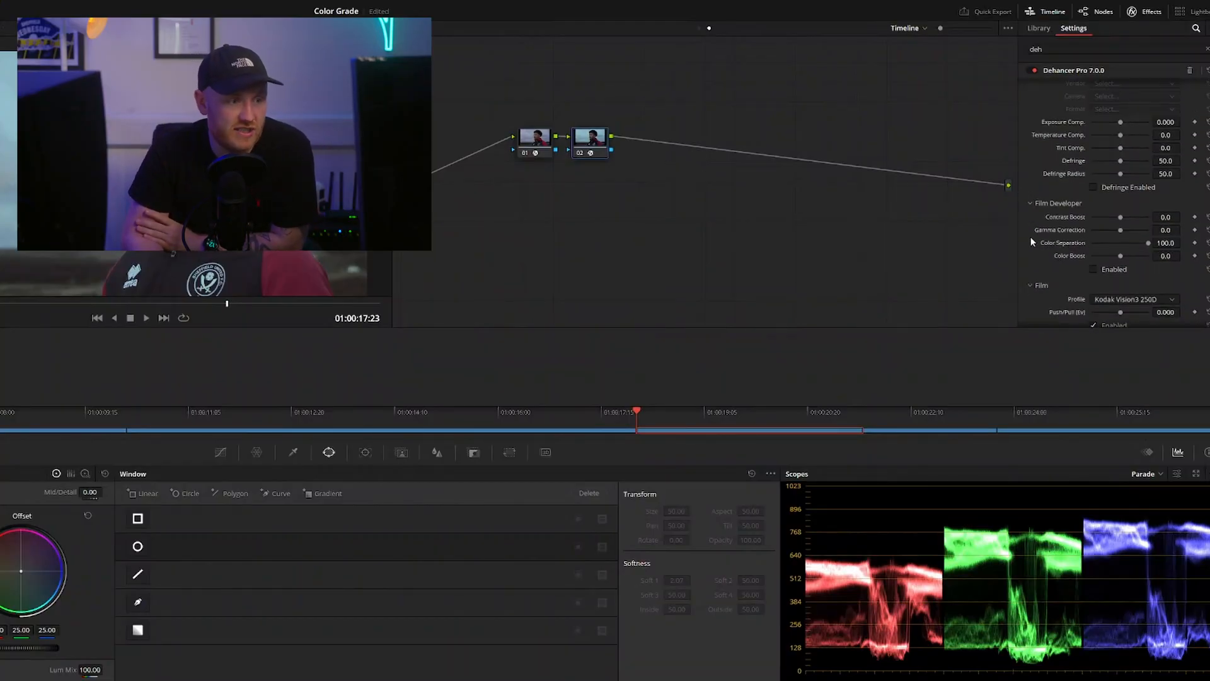
scroll(1059, 241, "down", 2)
left_click(1032, 223)
left_click(1032, 239)
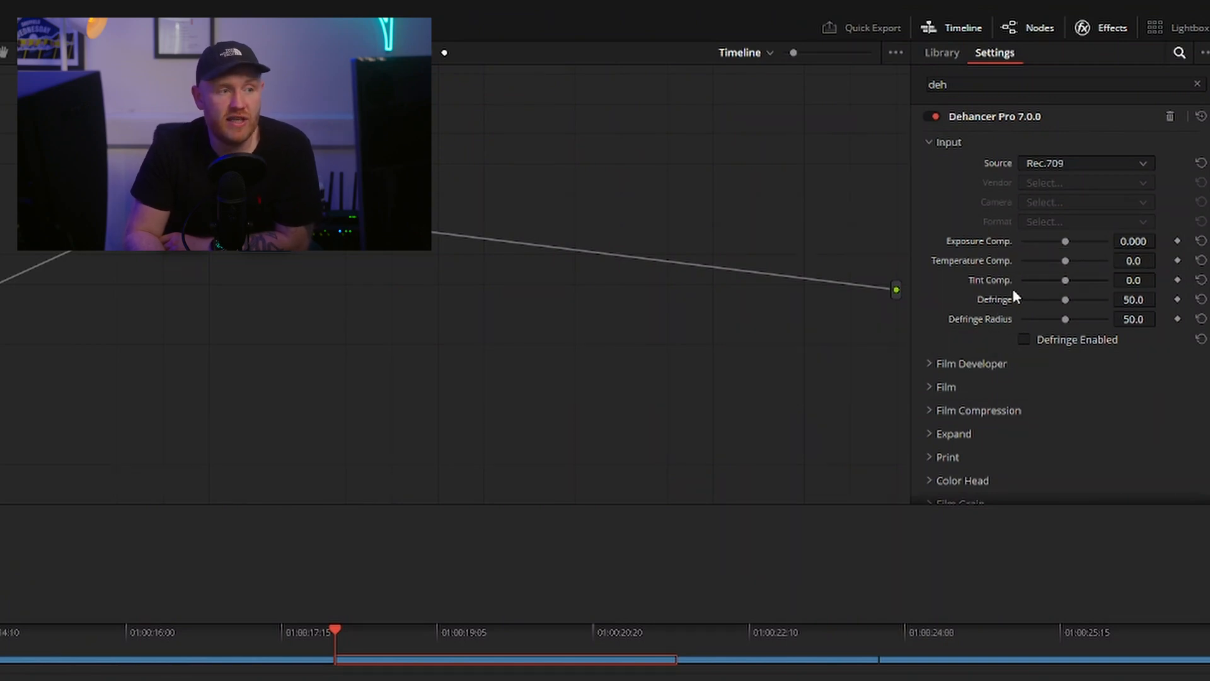
scroll(927, 366, "down", 1)
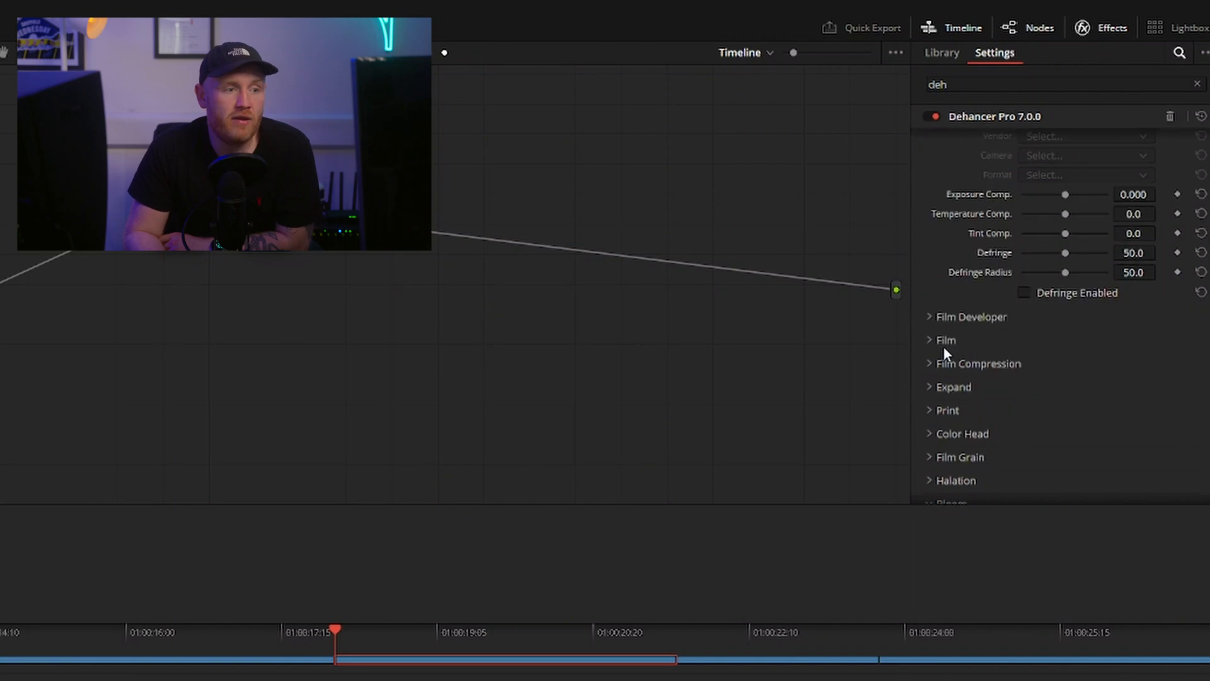
left_click(931, 316)
scroll(988, 375, "down", 1)
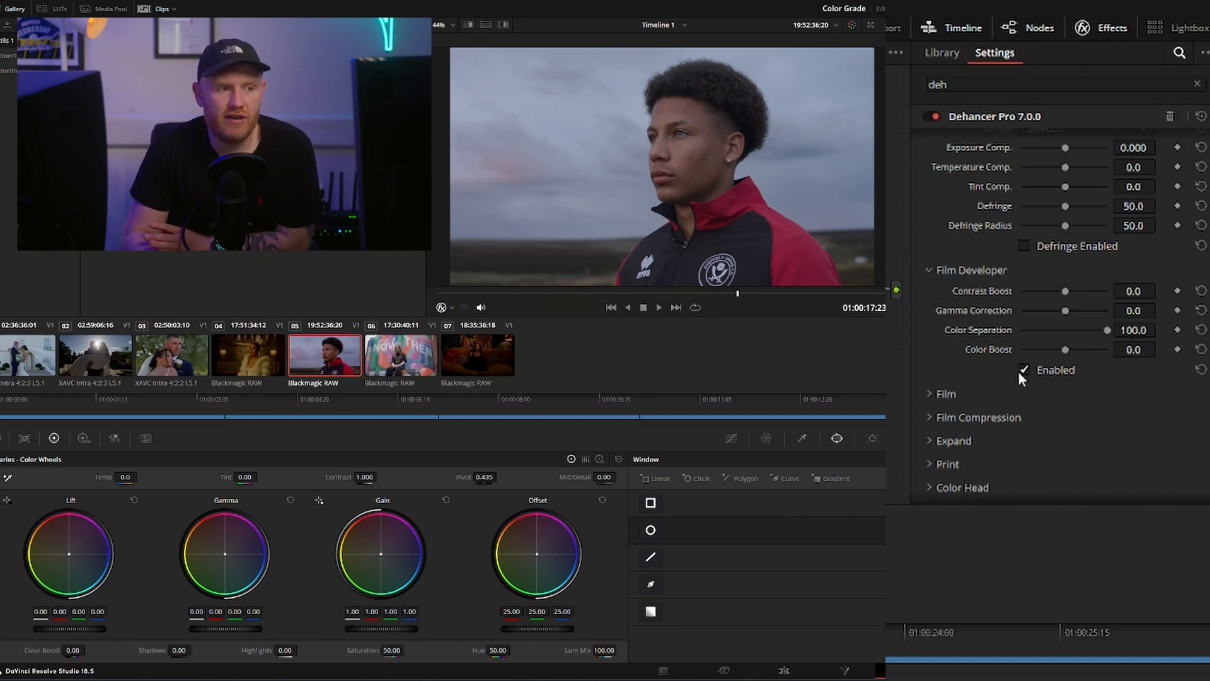
Set the Film Developer's Contrast Boost to 8.3 and Color Boost to 13.8
left_click_drag(1065, 290, 1023, 291)
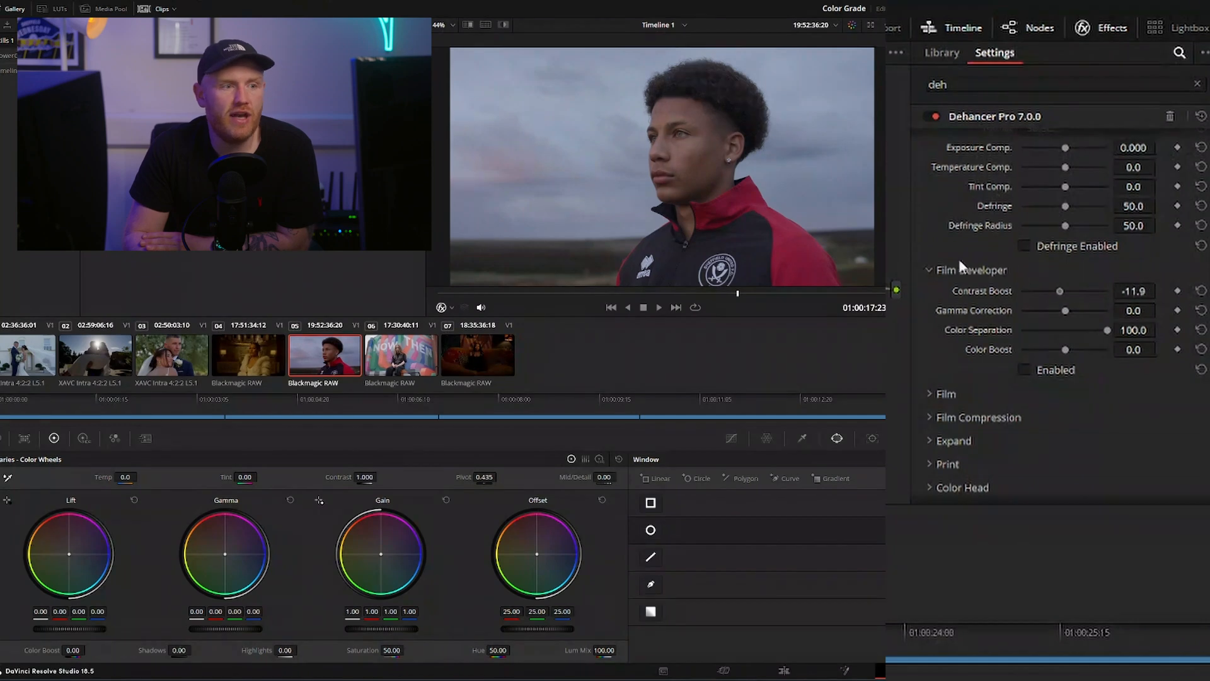
left_click(1201, 291)
mouse_move(1072, 289)
left_mouse_down()
mouse_move(1054, 289)
mouse_move(1069, 289)
left_mouse_up()
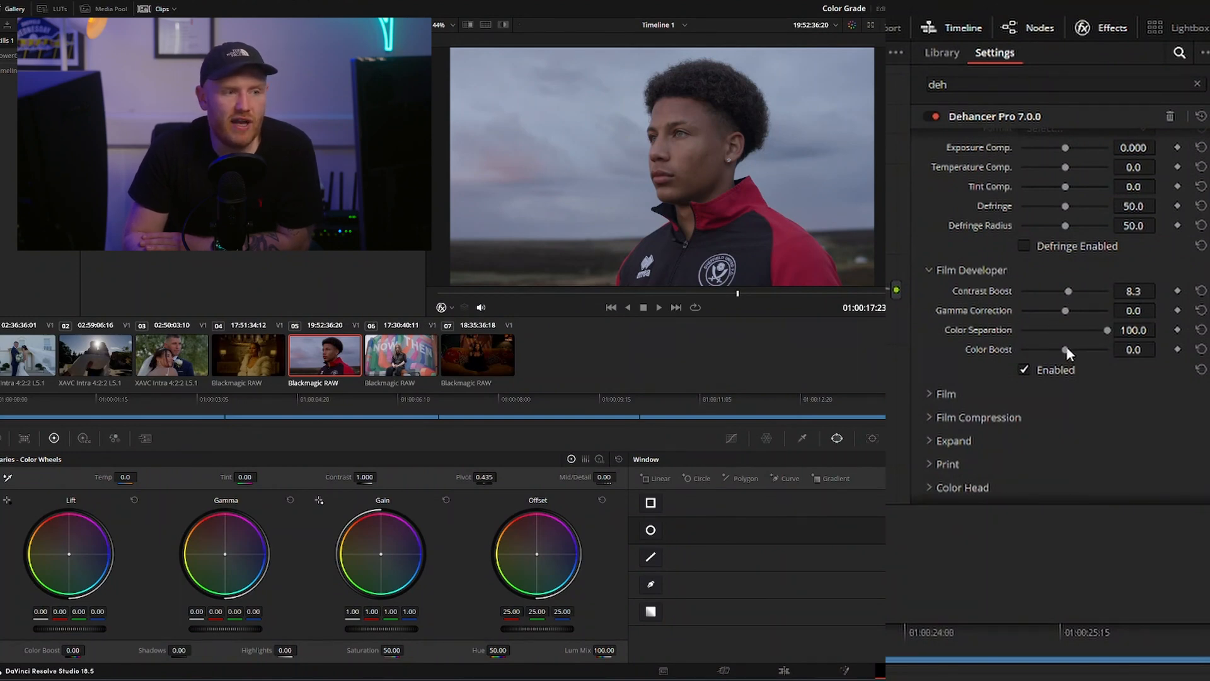
left_click_drag(1067, 353, 1078, 355)
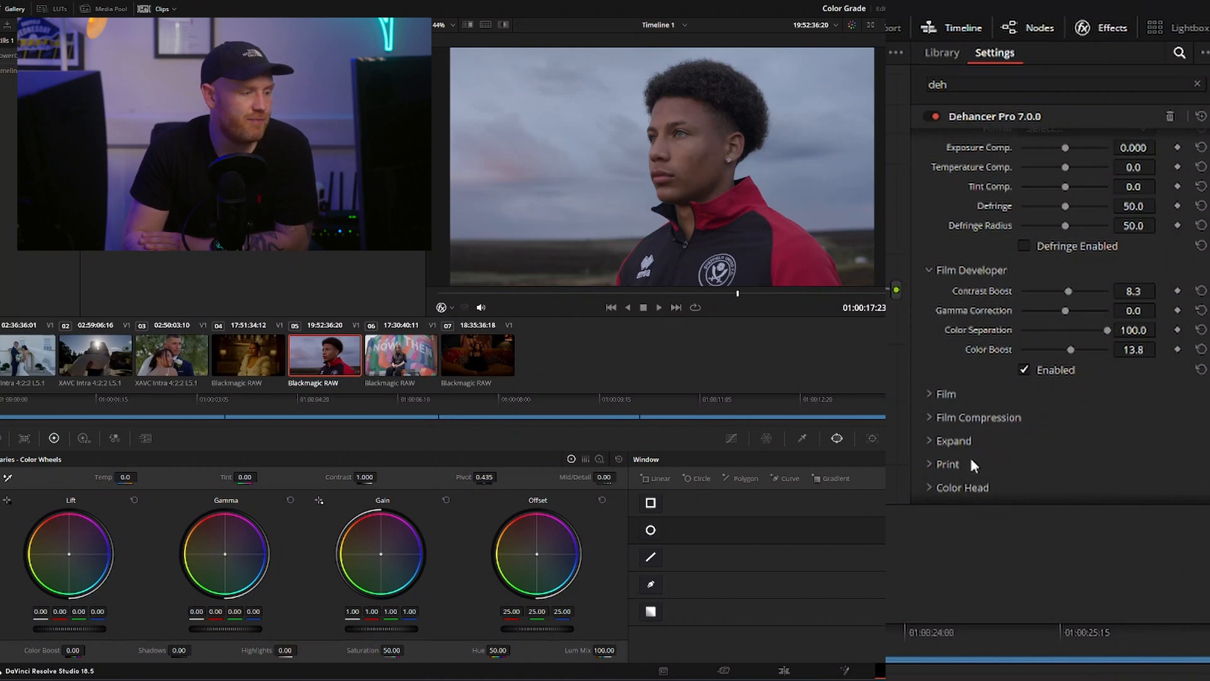
Enable Film Compression and show the backlit wedding clip 02 at the frame where the sun shines between the couple
left_click(963, 395)
scroll(959, 390, "down", 2)
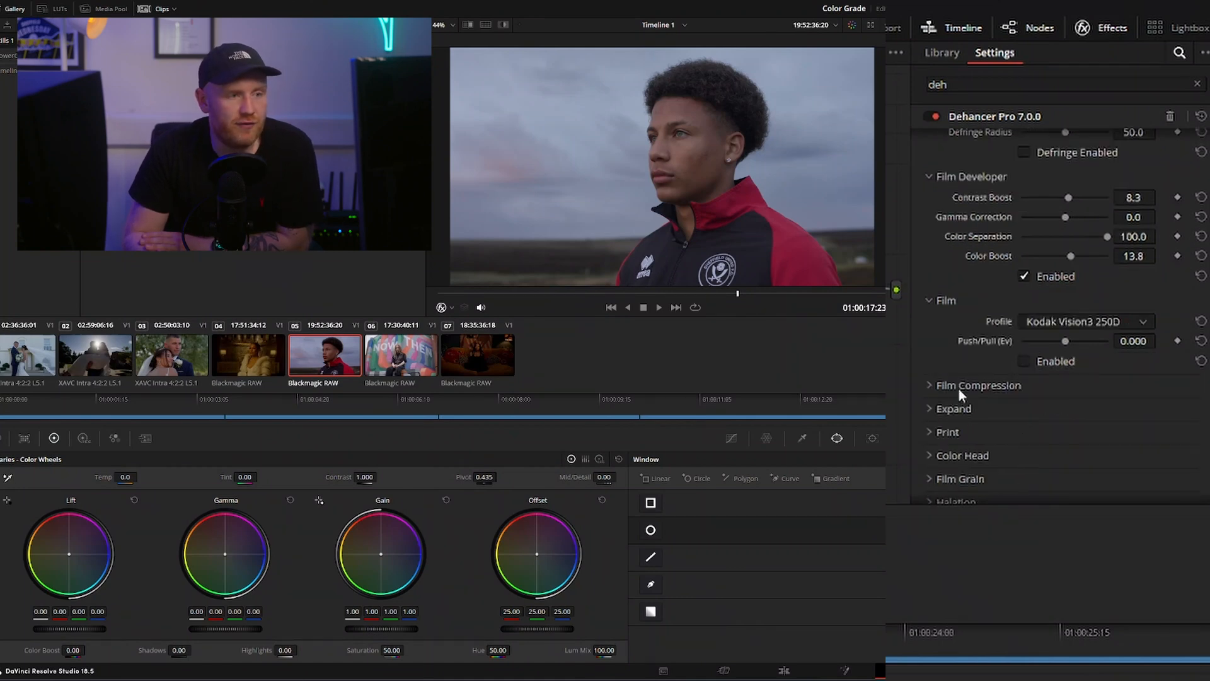
left_click(958, 389)
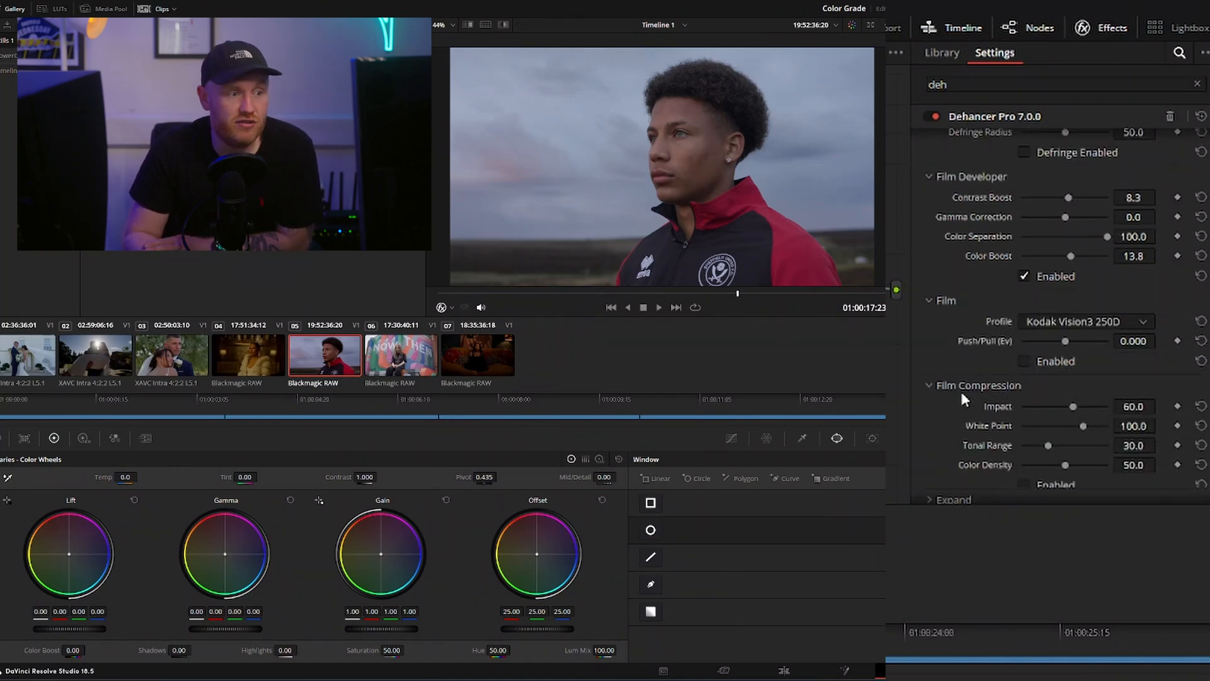
scroll(959, 388, "down", 2)
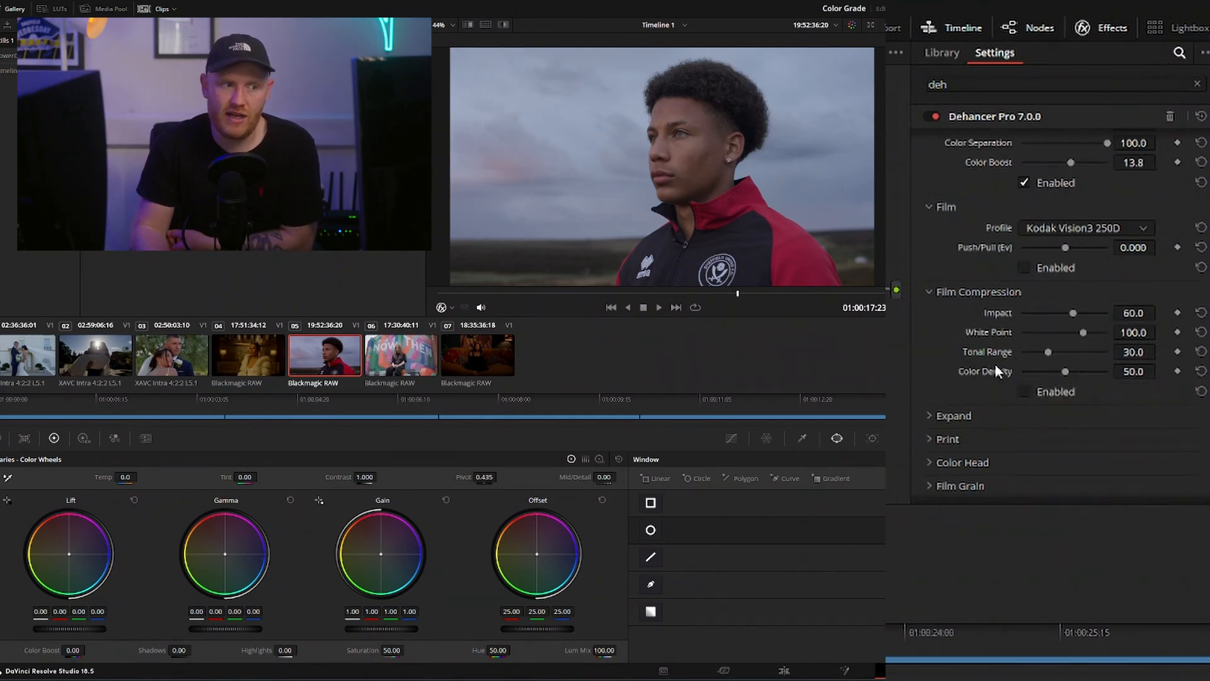
left_click(81, 355)
mouse_move(509, 293)
left_mouse_down()
mouse_move(557, 295)
mouse_move(520, 294)
left_mouse_up()
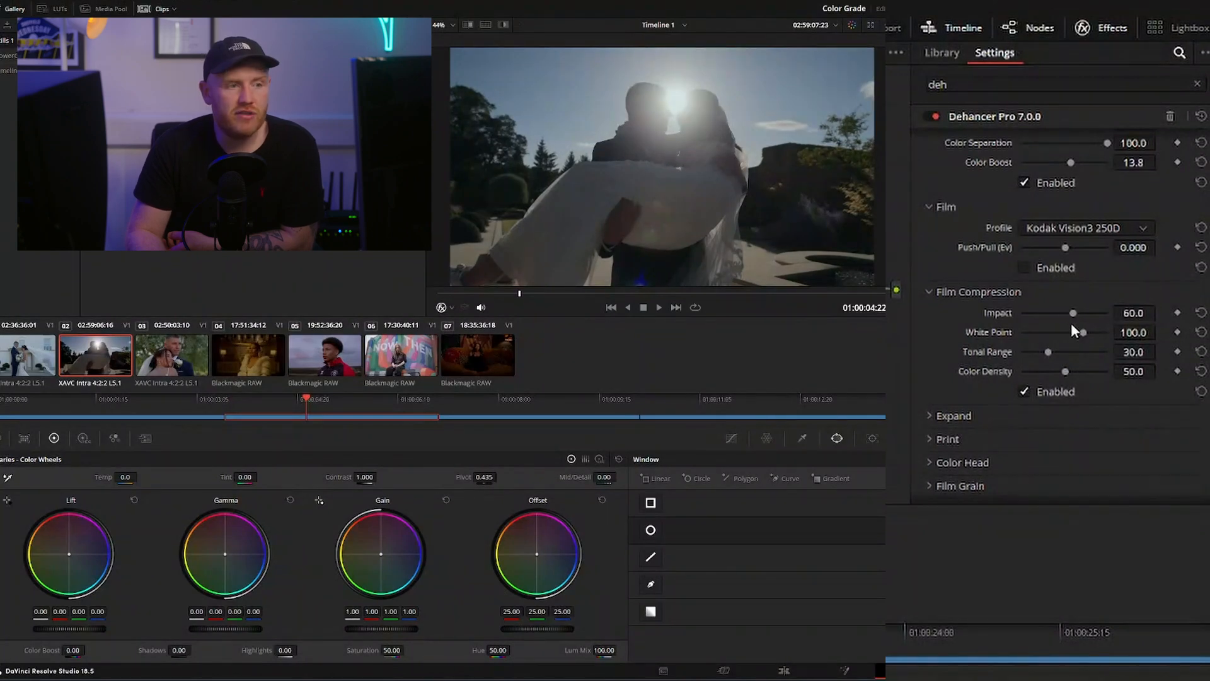
Adjust the Film Compression, setting the Tonal Range to about 29.4 and the Impact to 0.0
mouse_move(1049, 354)
left_mouse_down()
mouse_move(1024, 354)
mouse_move(1079, 354)
mouse_move(1005, 365)
mouse_move(1048, 353)
left_mouse_up()
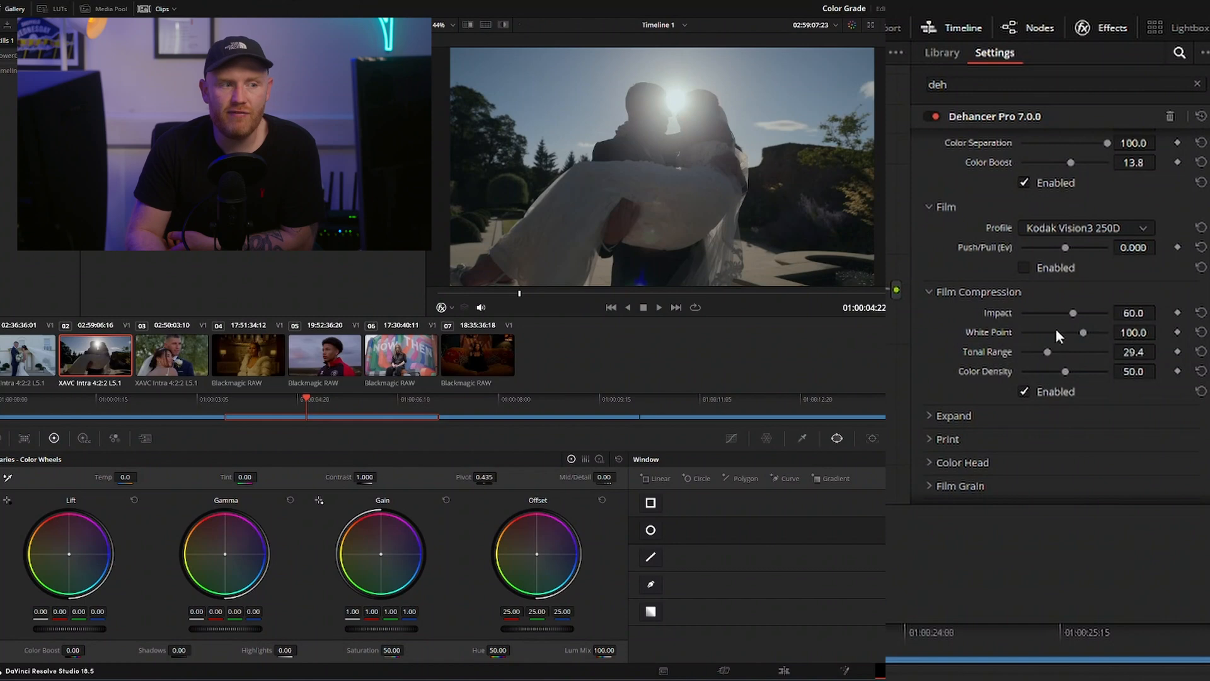
left_click_drag(1072, 312, 1015, 330)
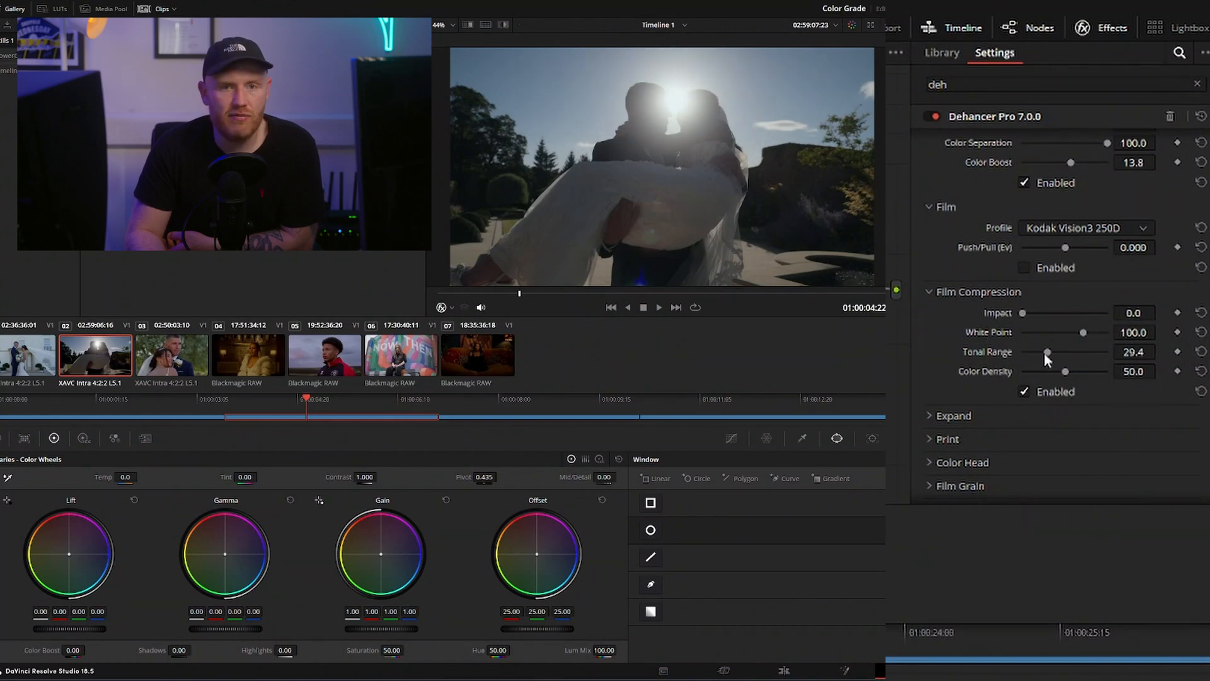
left_click_drag(1050, 350, 1046, 354)
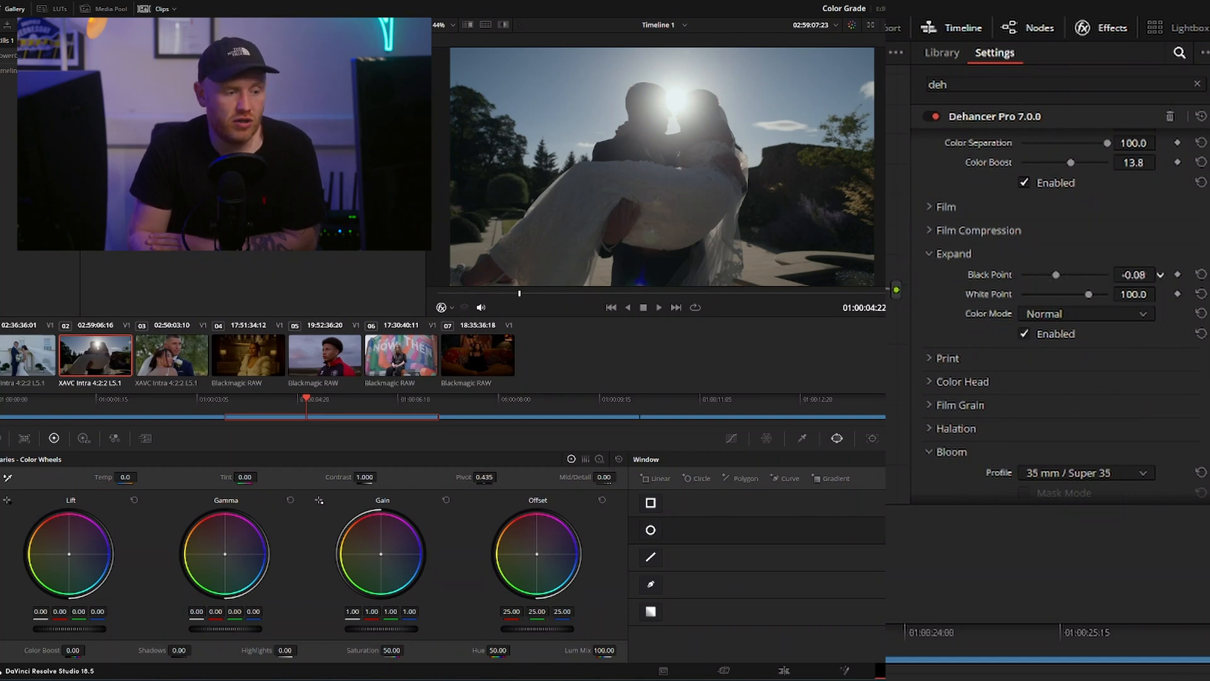
Try a Black Point of 28.92 and a changed White Point in the Expand section, resetting each to its default
left_click_drag(1133, 275, 1160, 275)
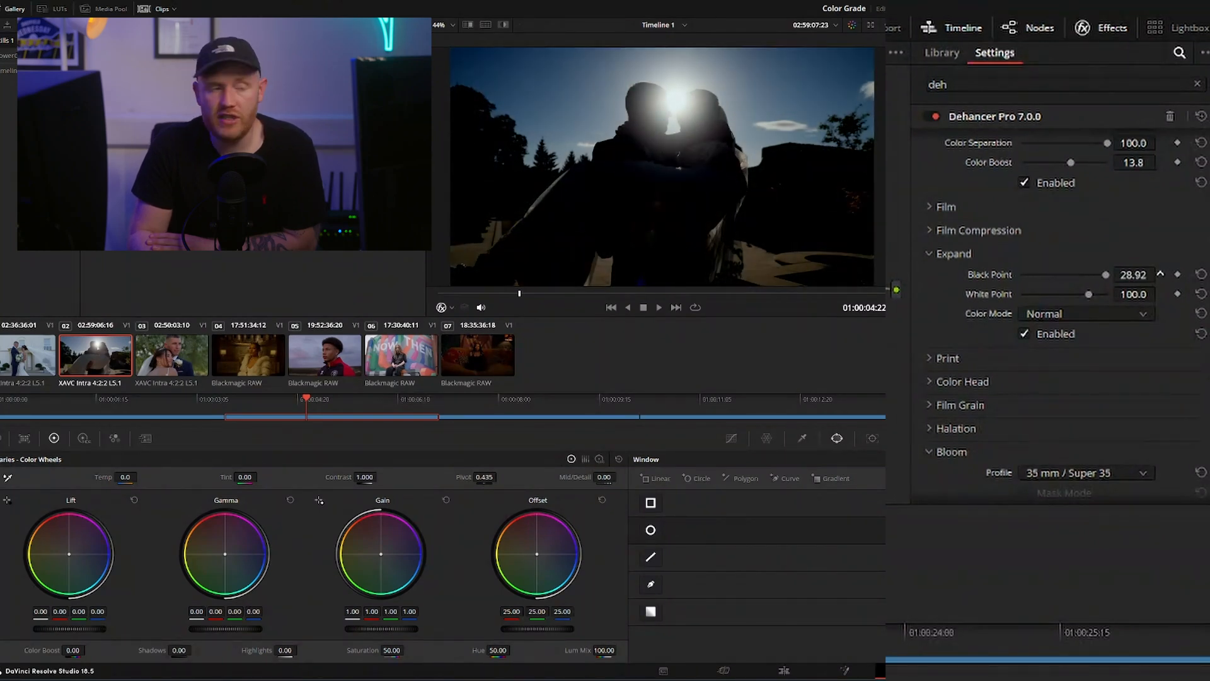
left_click(1201, 275)
mouse_move(1142, 294)
left_mouse_down()
mouse_move(1128, 293)
mouse_move(1160, 294)
left_mouse_up()
left_click(1201, 294)
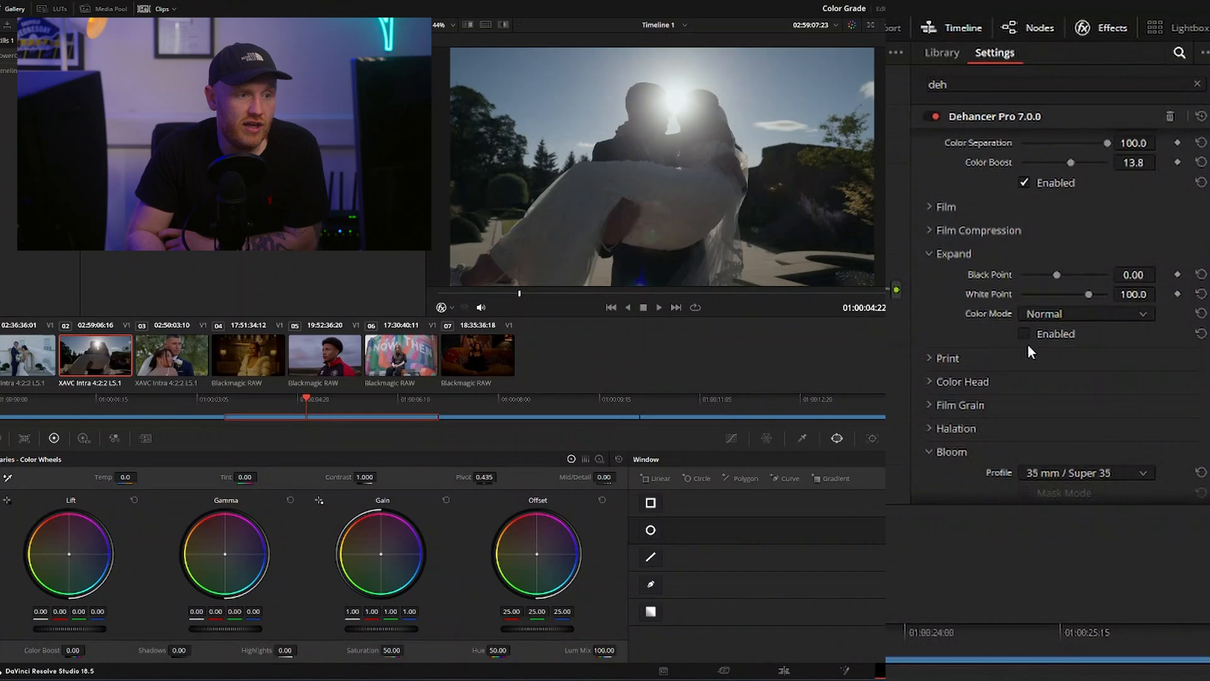
Enable the Print section, review its profiles while keeping Linear, and set the Exposure (Ev) to 0.522
left_click(930, 359)
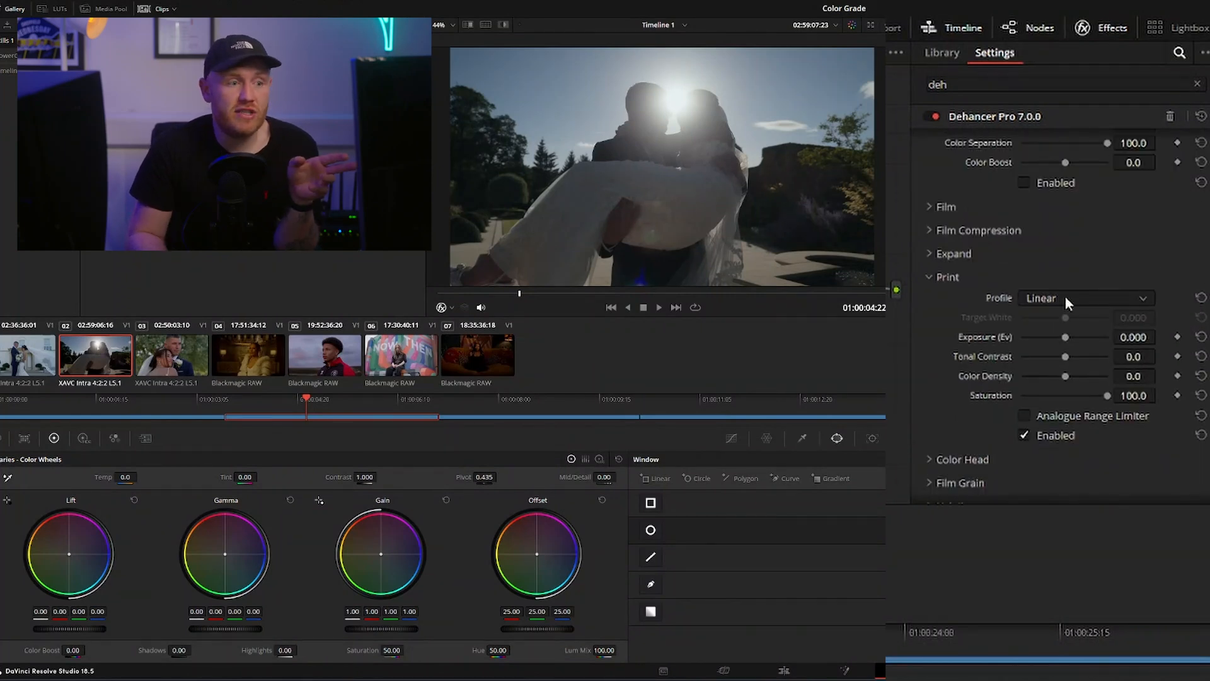
left_click(1065, 297)
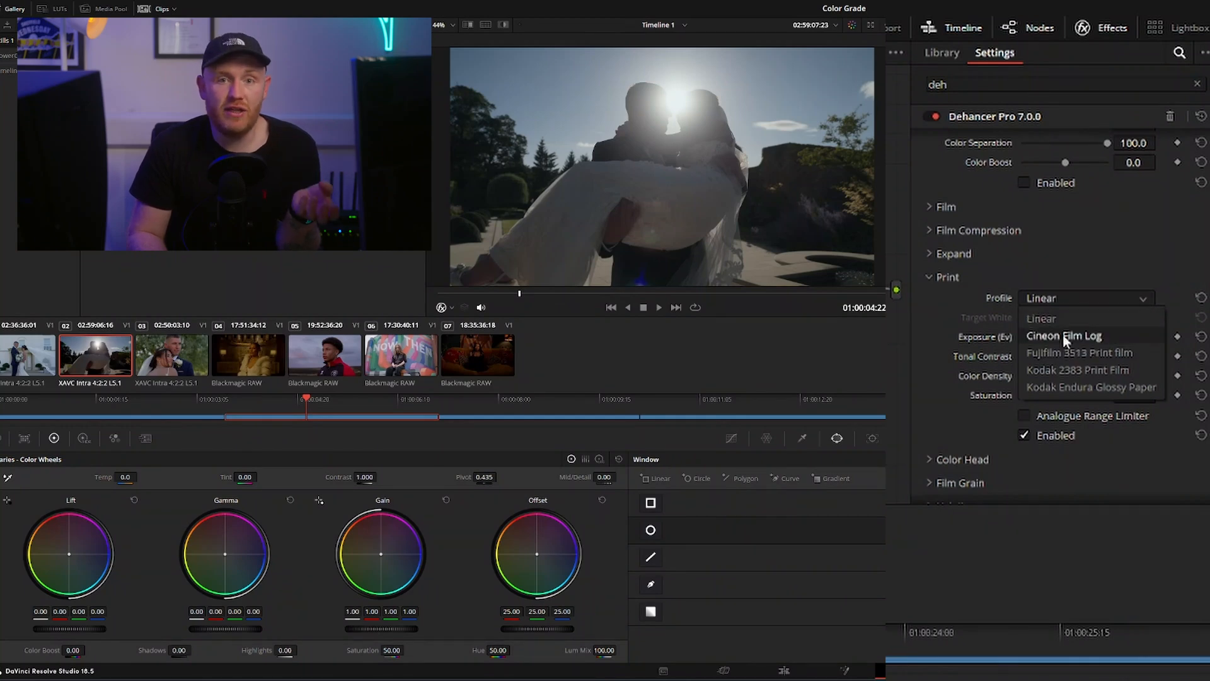
left_click(1073, 387)
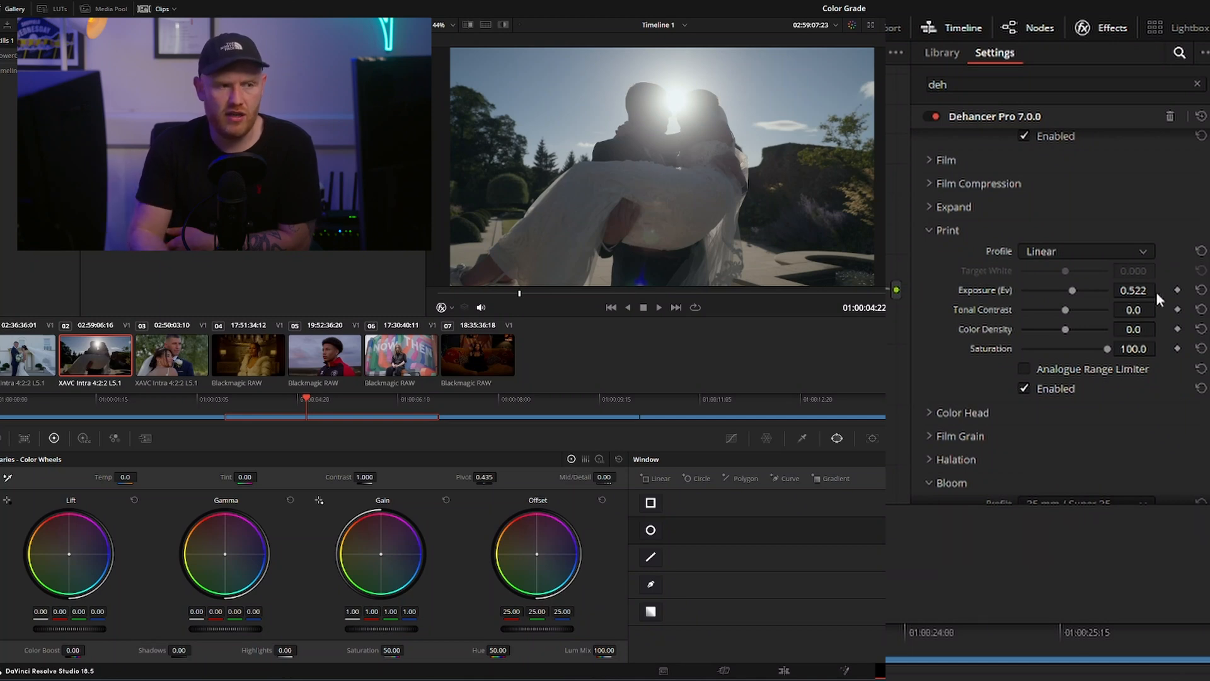
left_click(1115, 254)
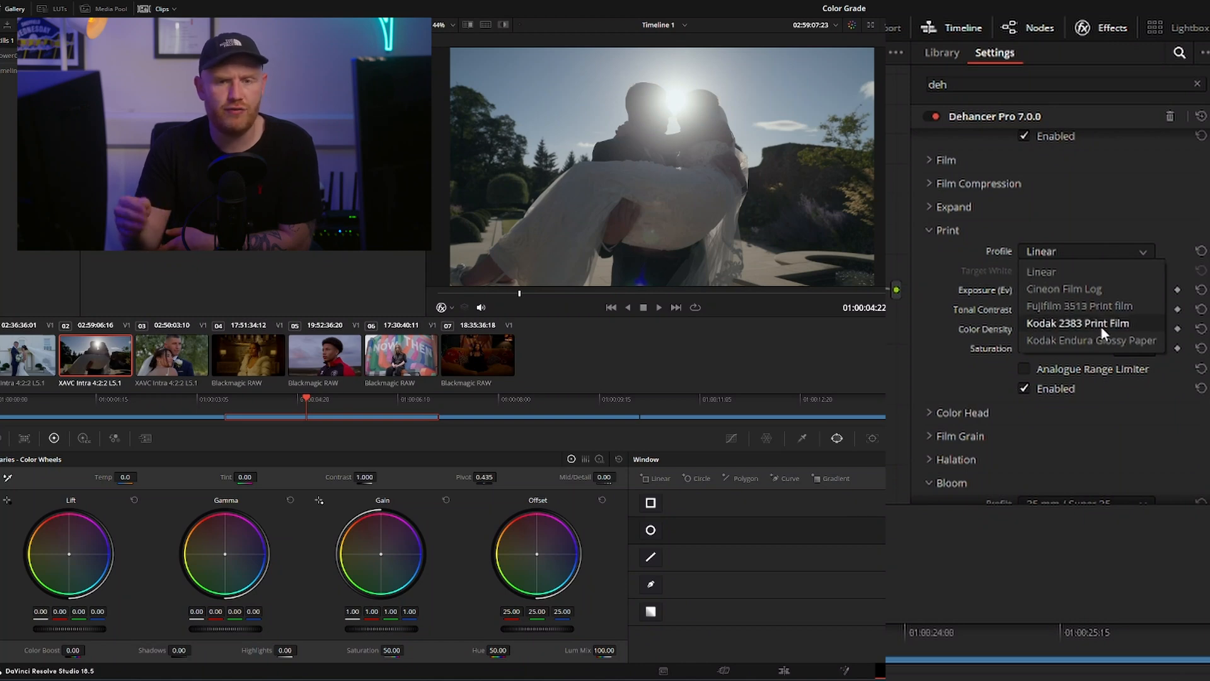
left_click(1114, 266)
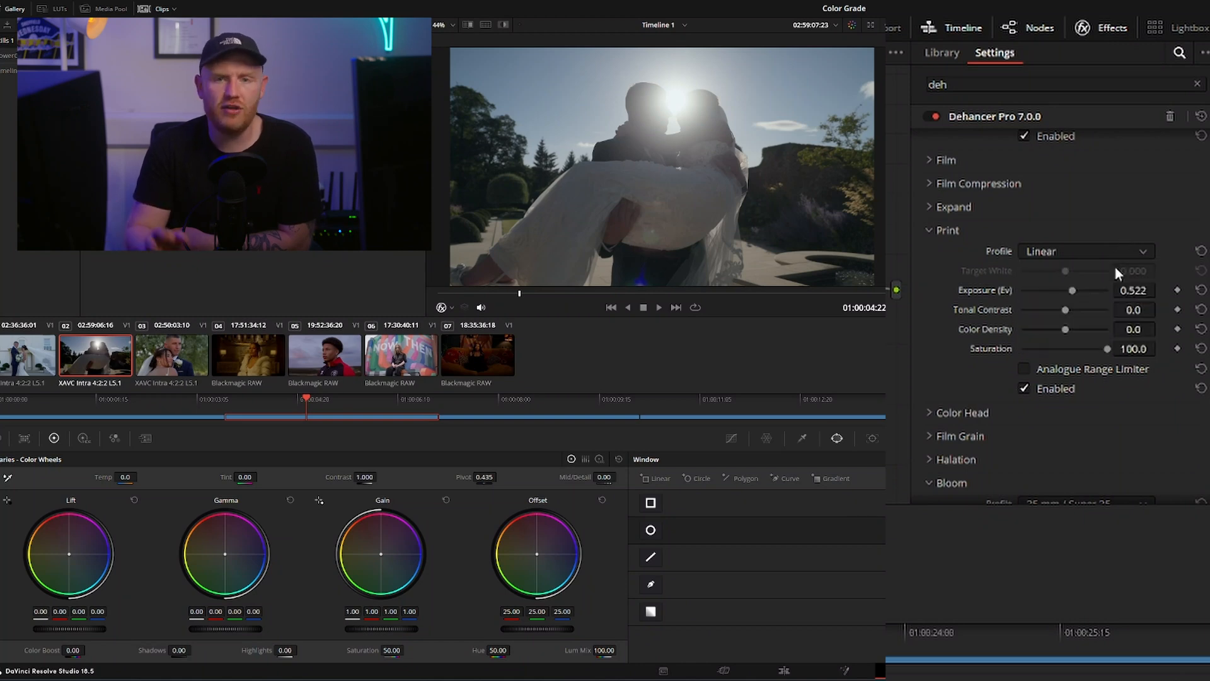
Close the Print settings and examine the Color Head section's color and tone controls
left_click(929, 230)
left_click(984, 252)
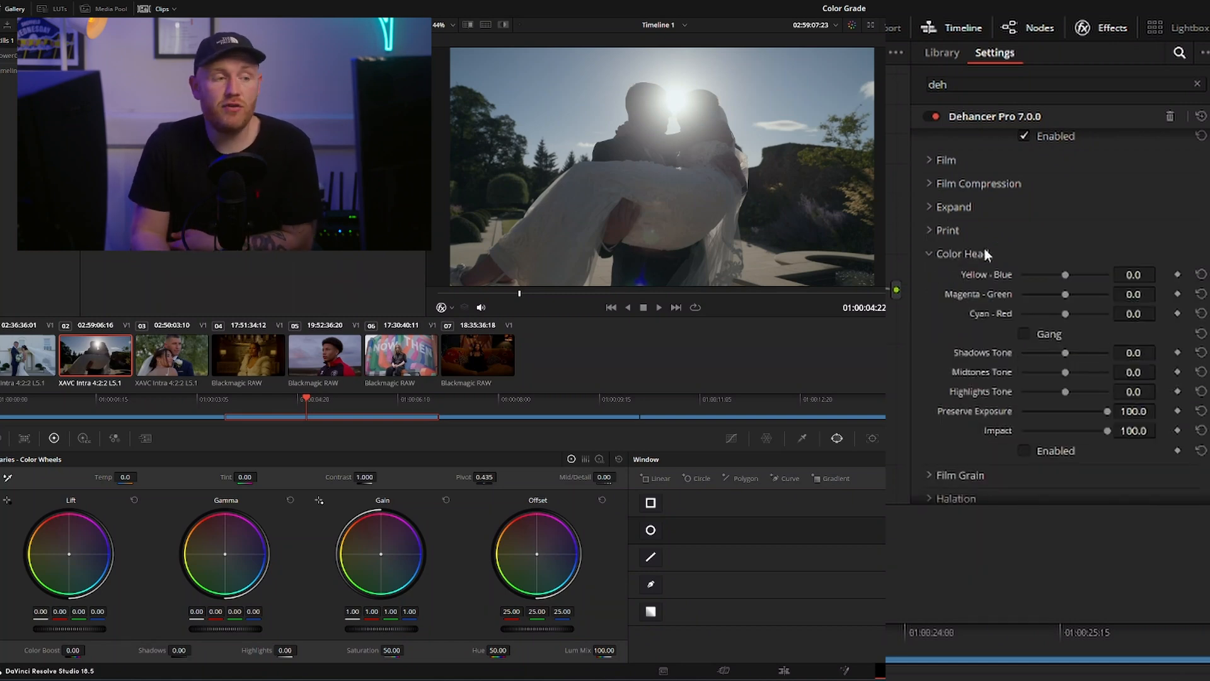
left_click(985, 251)
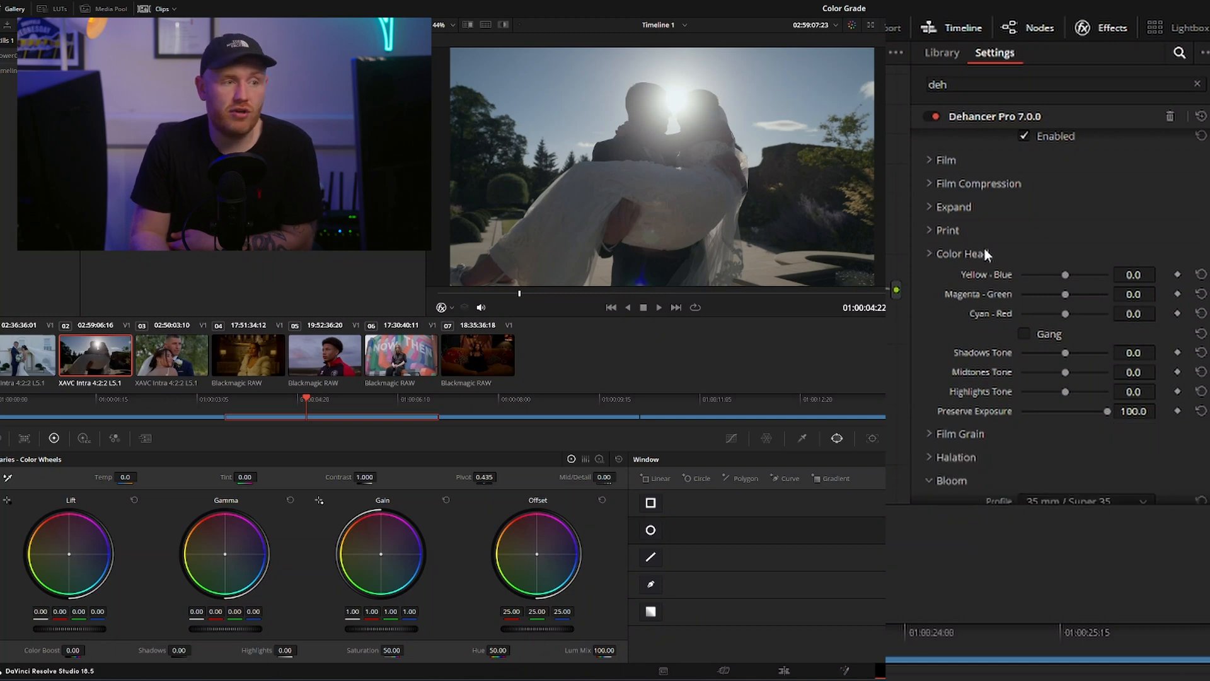
Review the Film Grain profiles, enable grain with 8 mm ISO 500, and scrub the backlit wedding clip to examine it
left_click(958, 278)
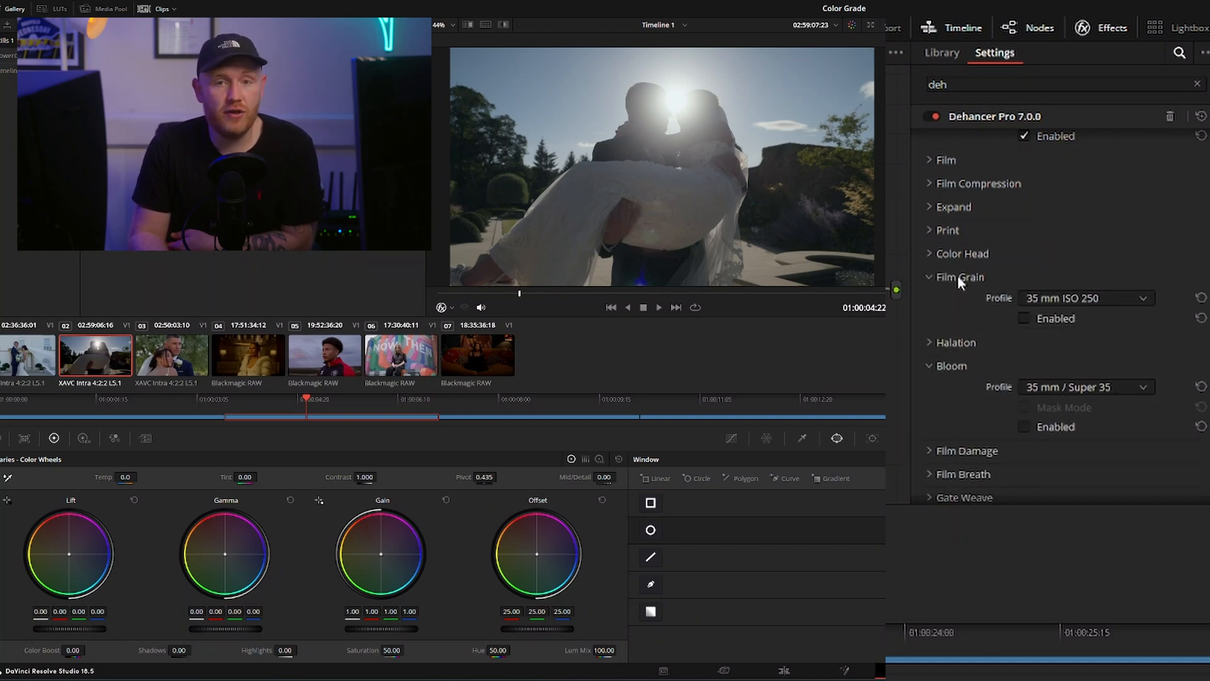
left_click(1066, 322)
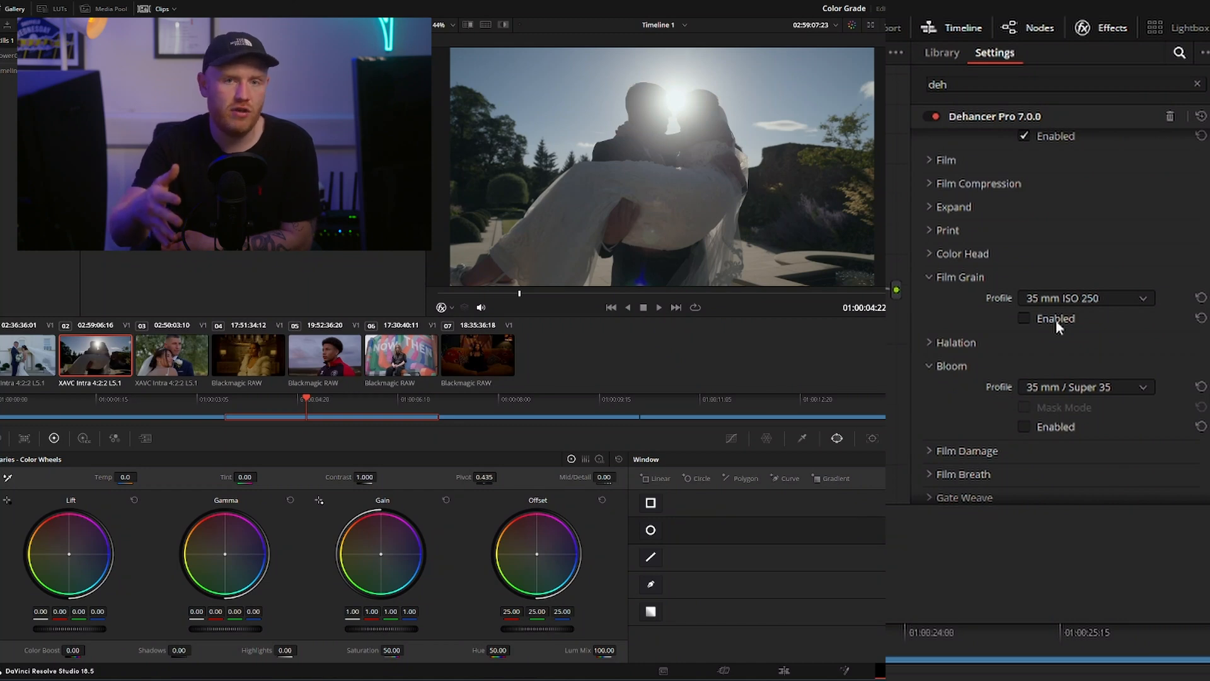
left_click(1072, 302)
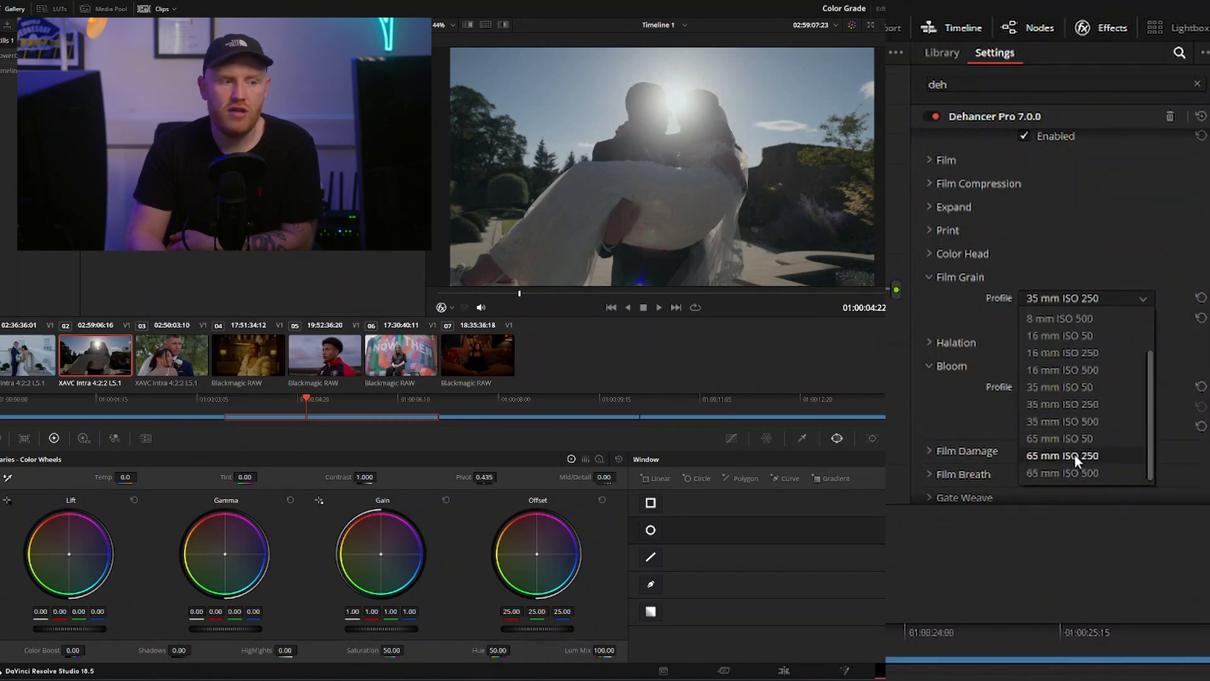
scroll(1097, 451, "down", 1)
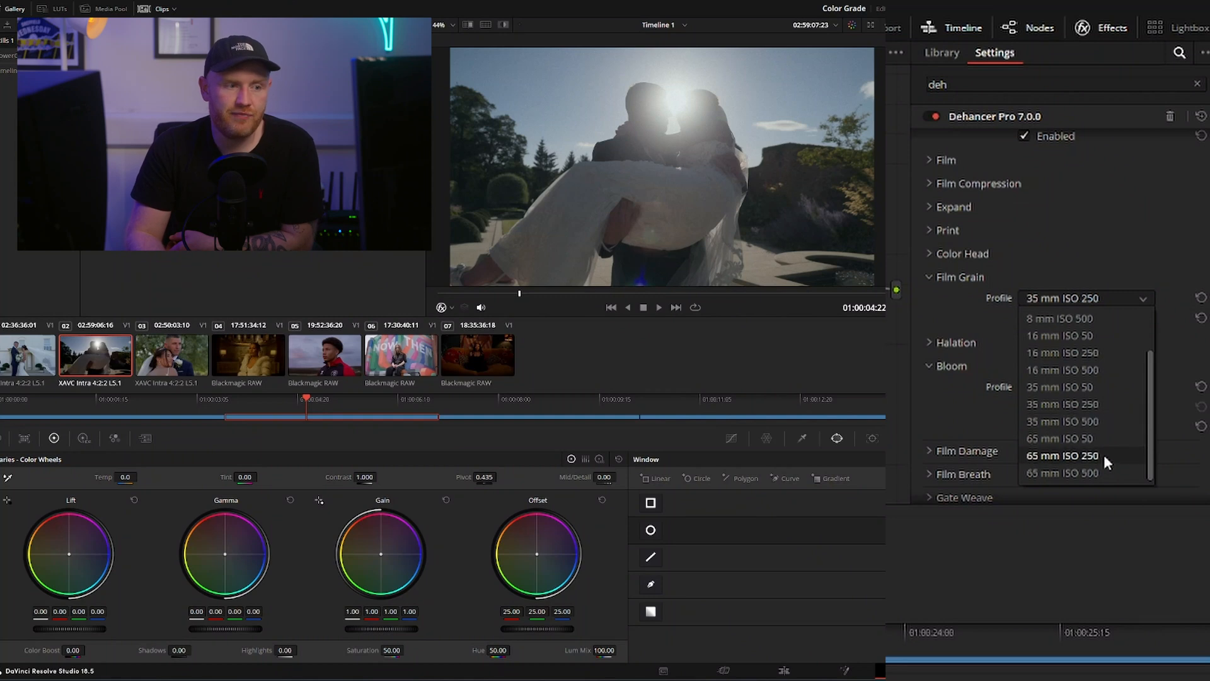
scroll(1107, 437, "up", 1)
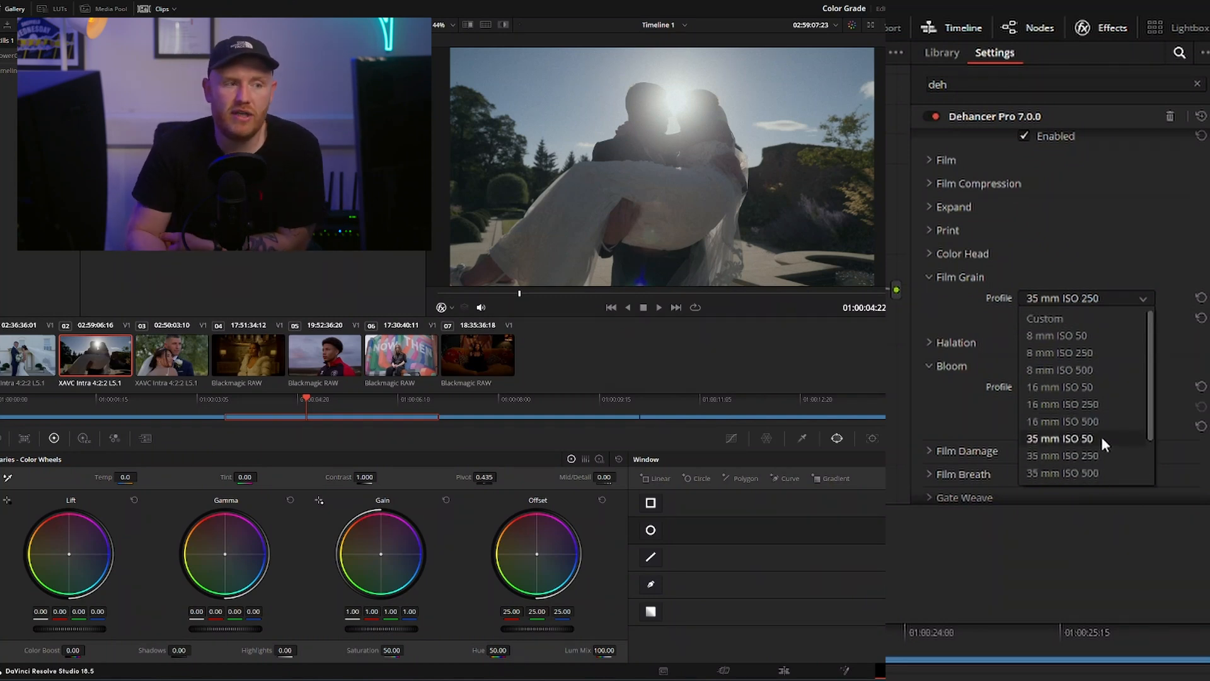
scroll(1122, 378, "down", 1)
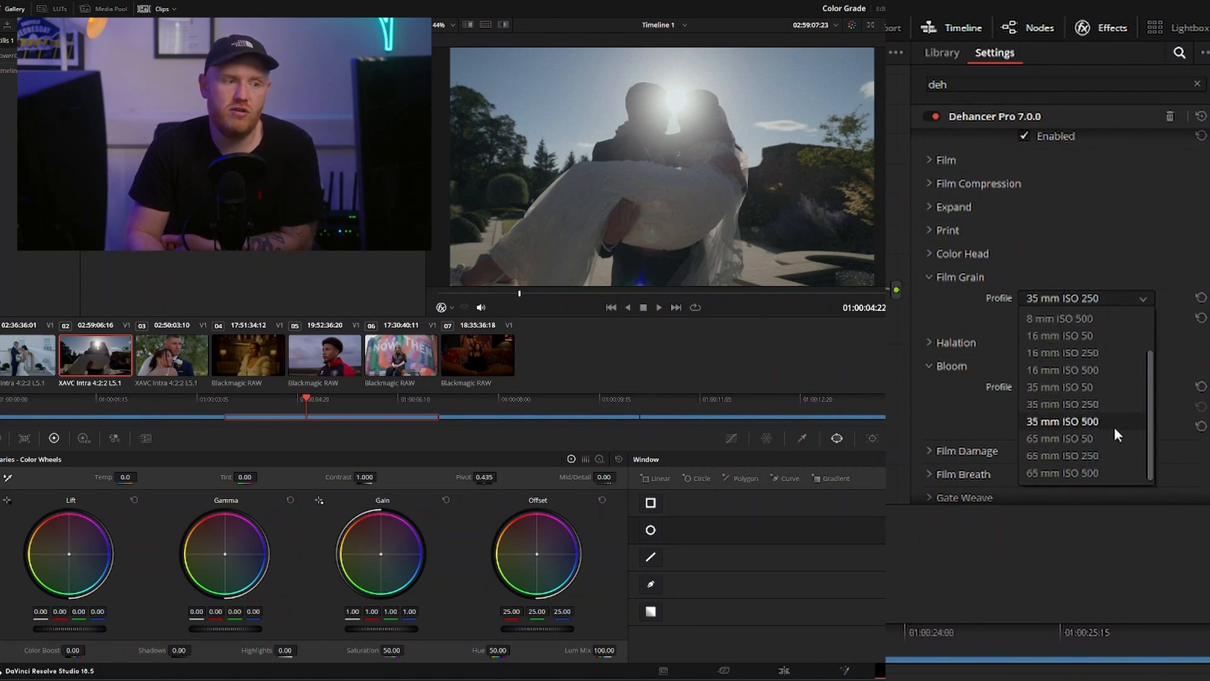
scroll(1109, 467, "up", 1)
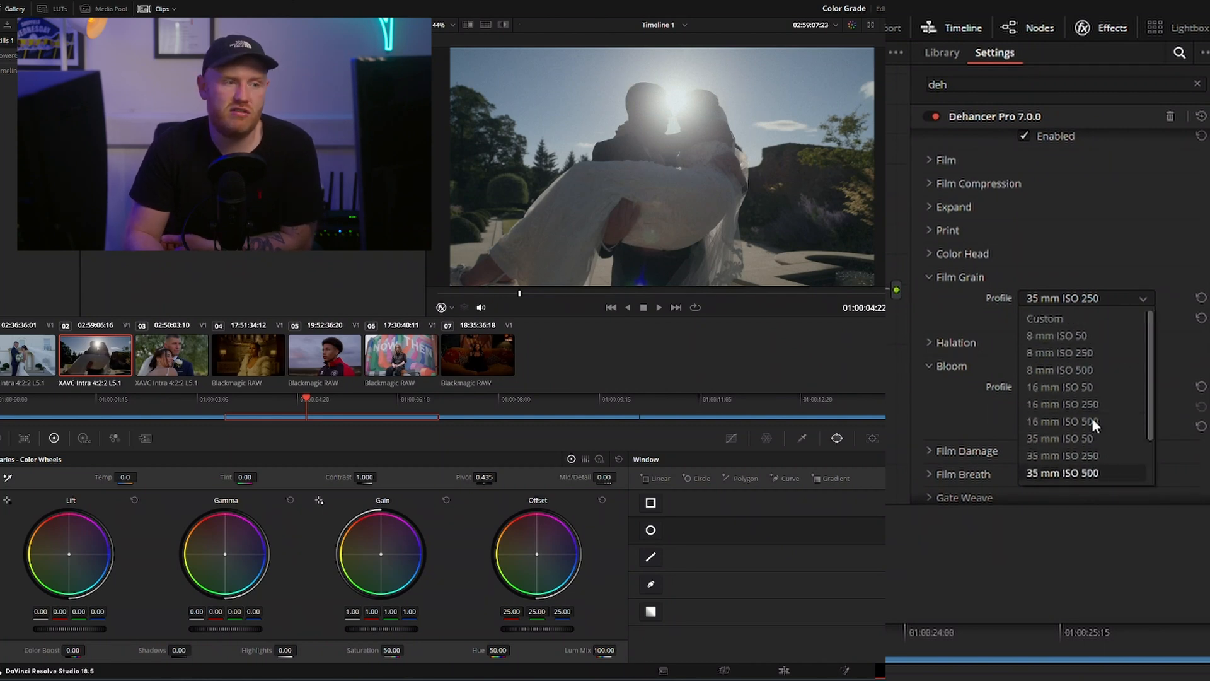
left_click(1095, 369)
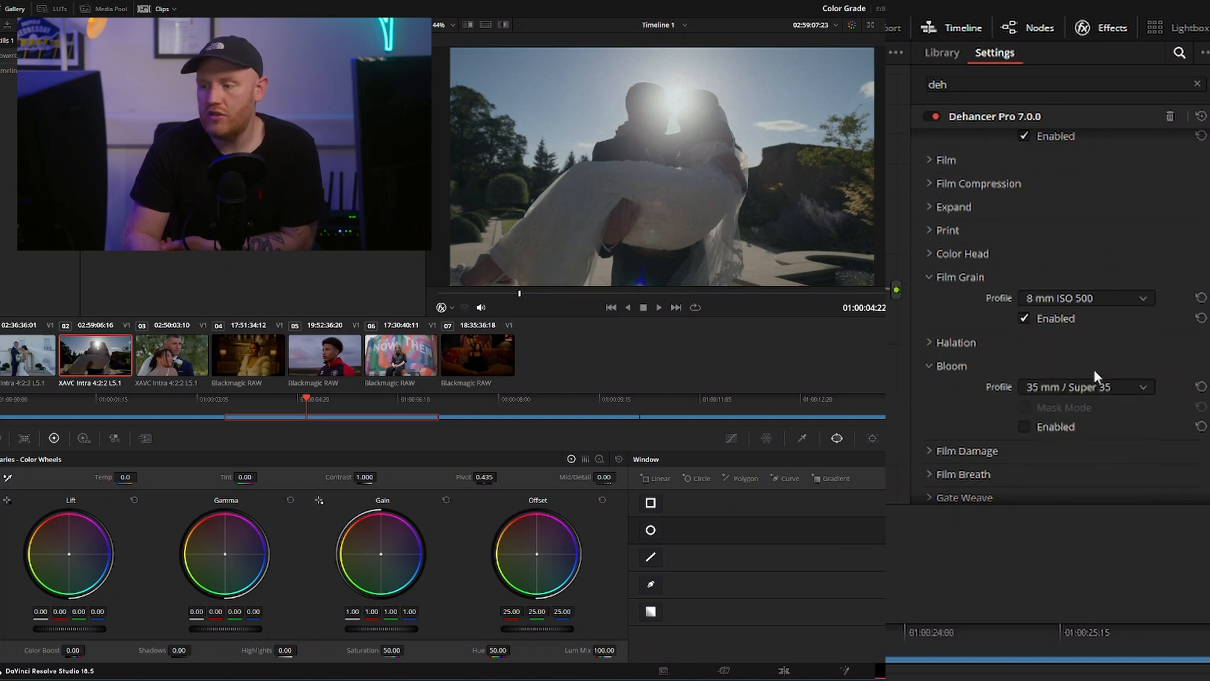
left_click_drag(576, 293, 514, 295)
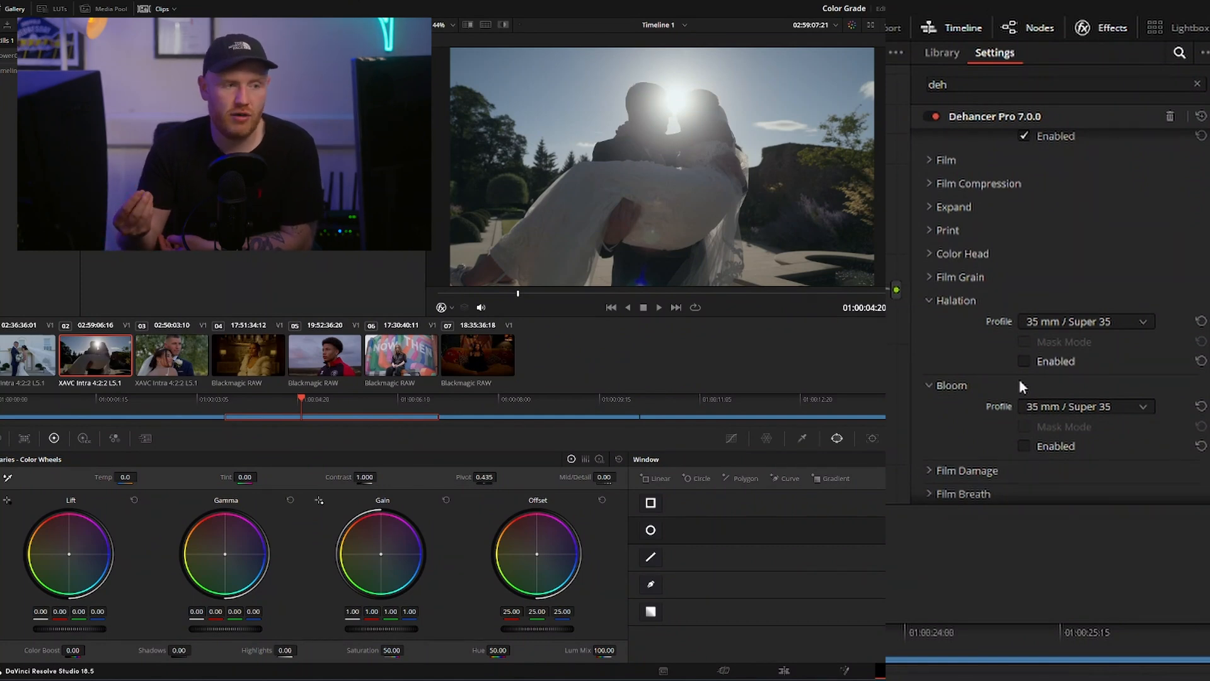
Enable Halation and Bloom with their 35 mm / Super 35 profiles, and compare clip 05 with and without the grade
left_click(1027, 362)
left_click(1036, 447)
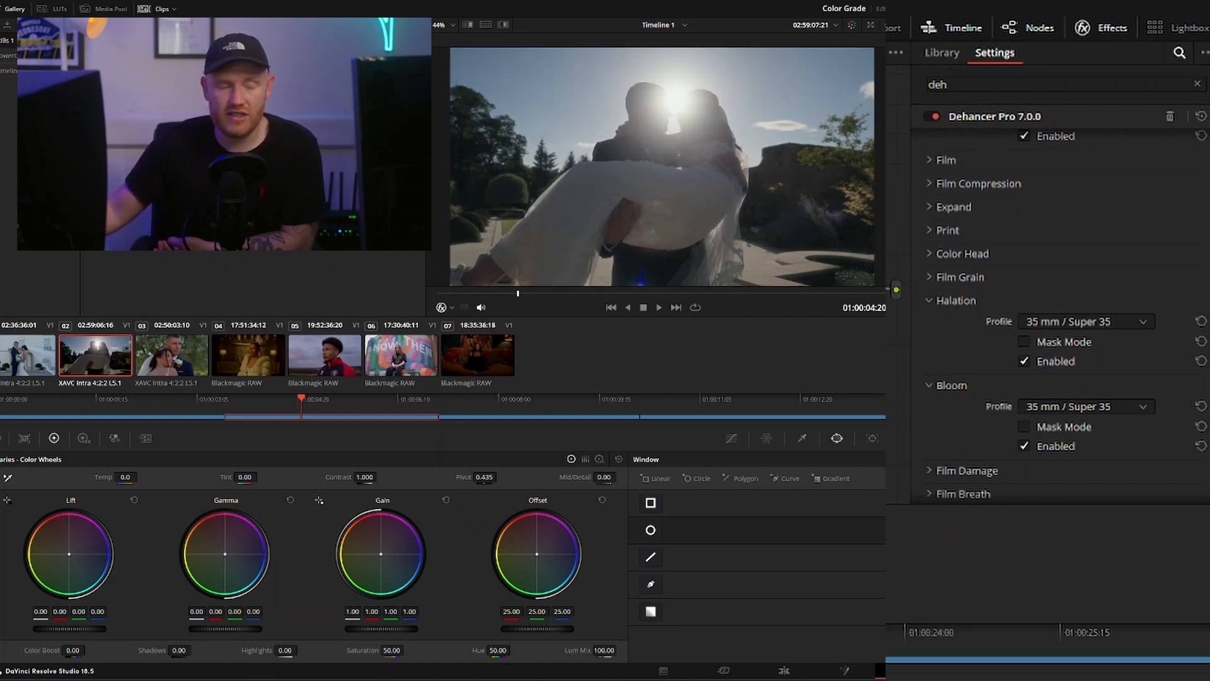
left_click(346, 362)
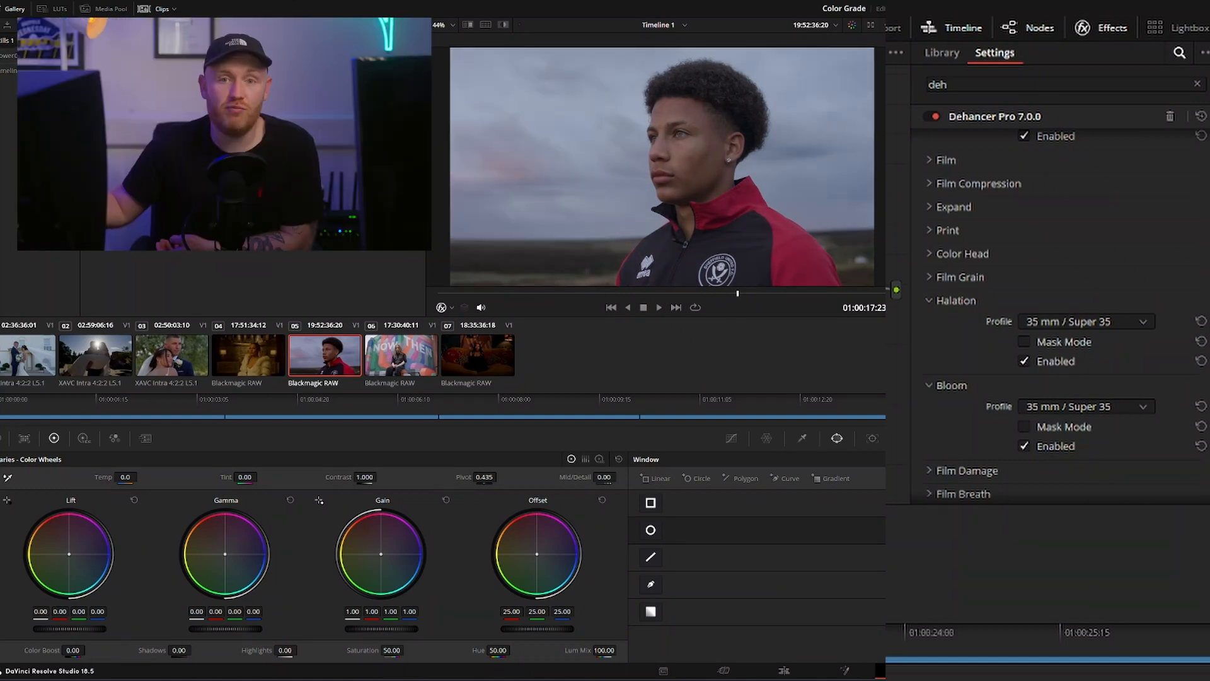
key("ctrl+d")
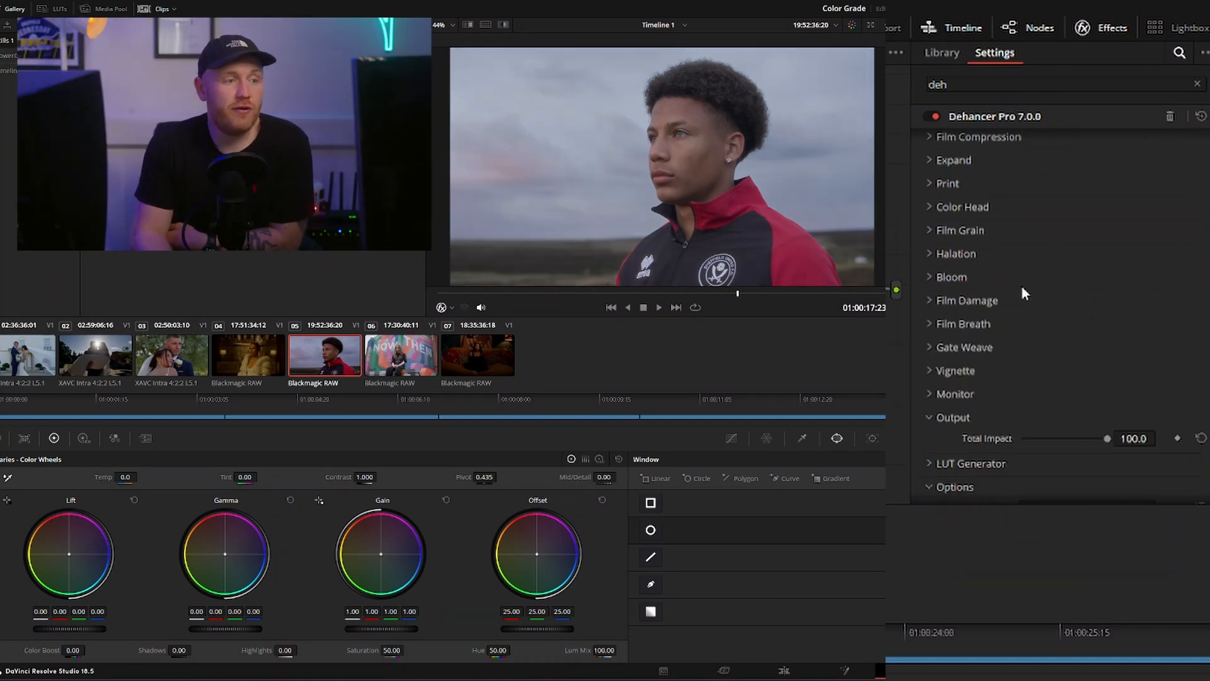
Try the Custom, 8 mm / Super 8 and 35 mm / Super 35 profiles in Film Damage, and switch the effect off again
left_click(929, 300)
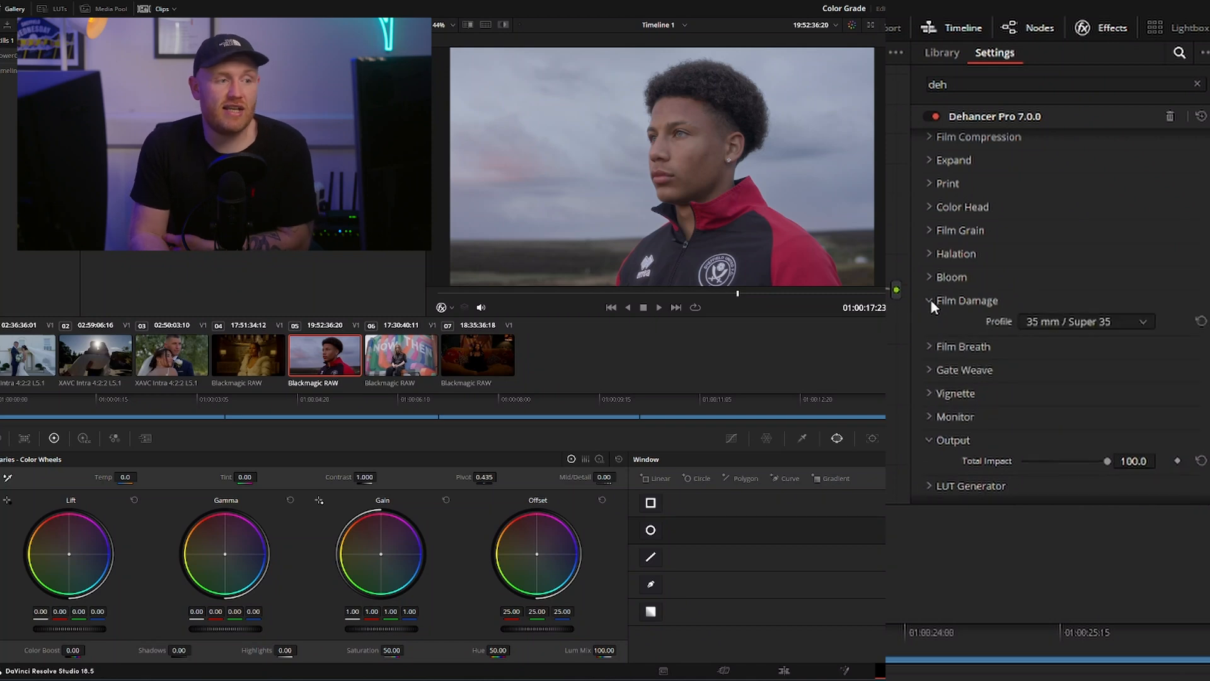
left_click(1024, 320)
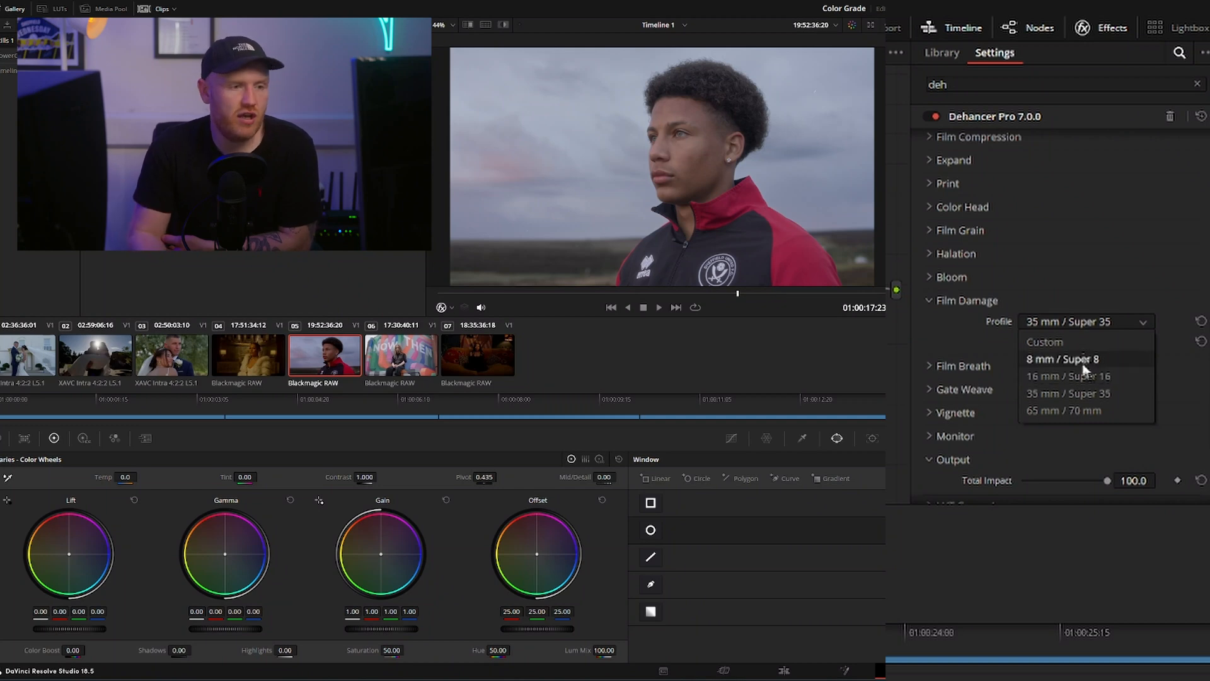
left_click(1071, 341)
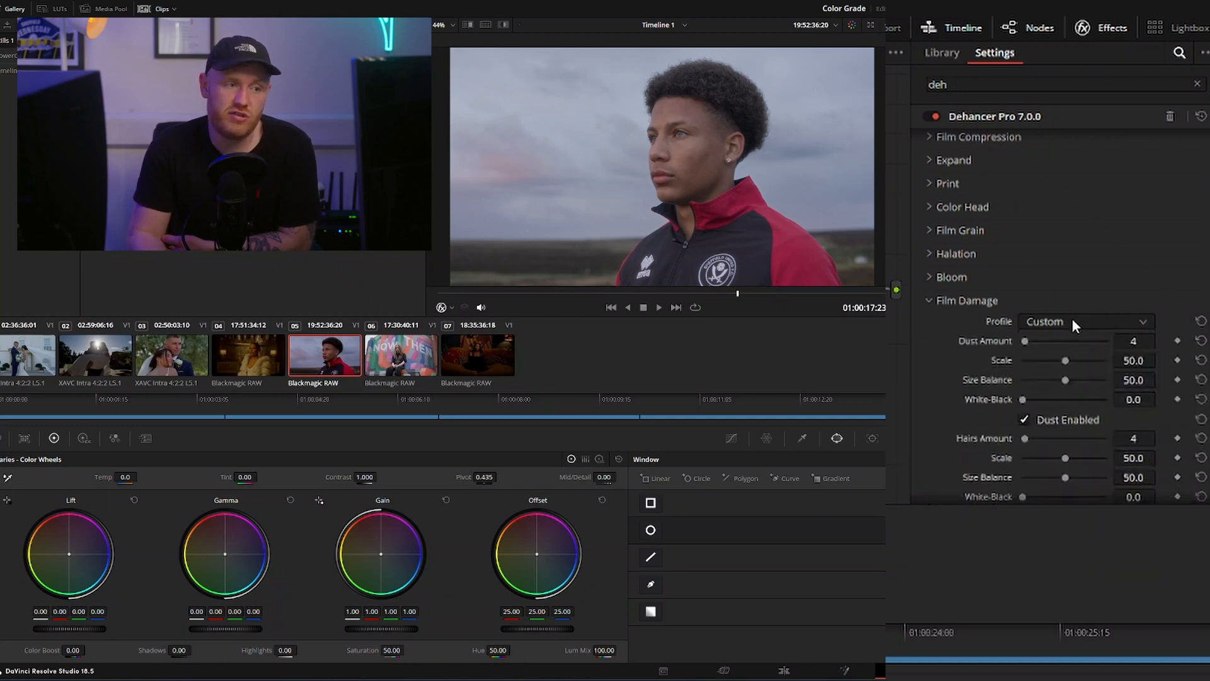
left_click(1072, 323)
left_click(1078, 354)
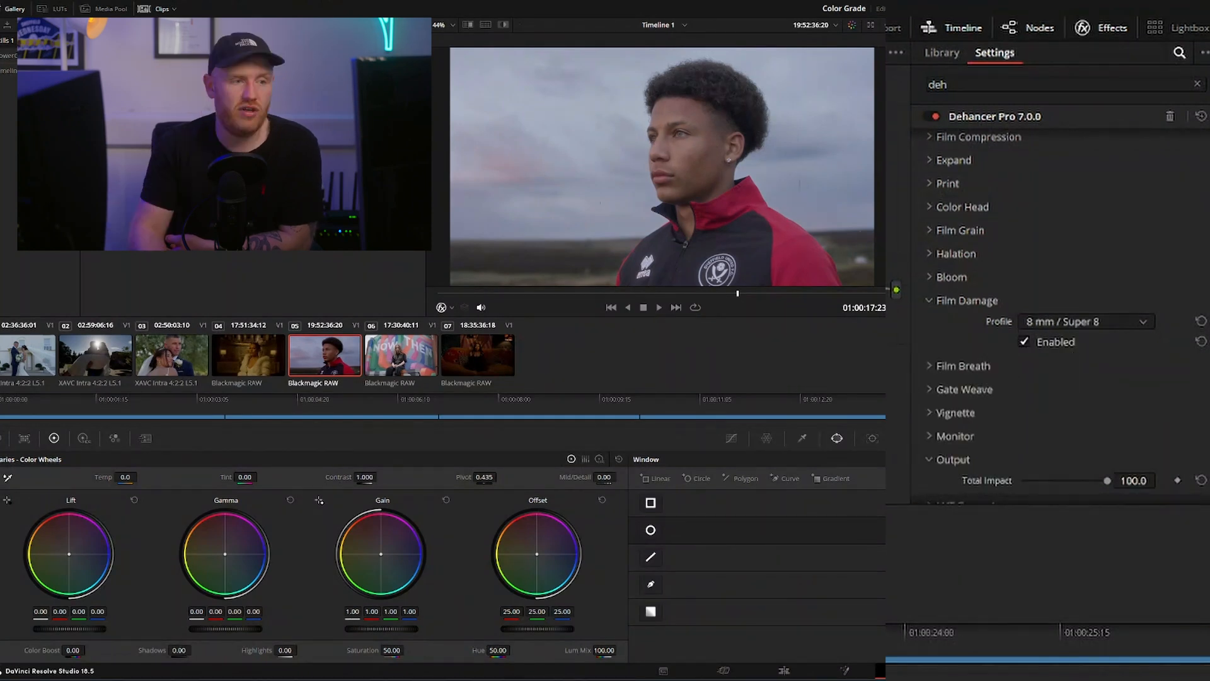
left_click(1043, 322)
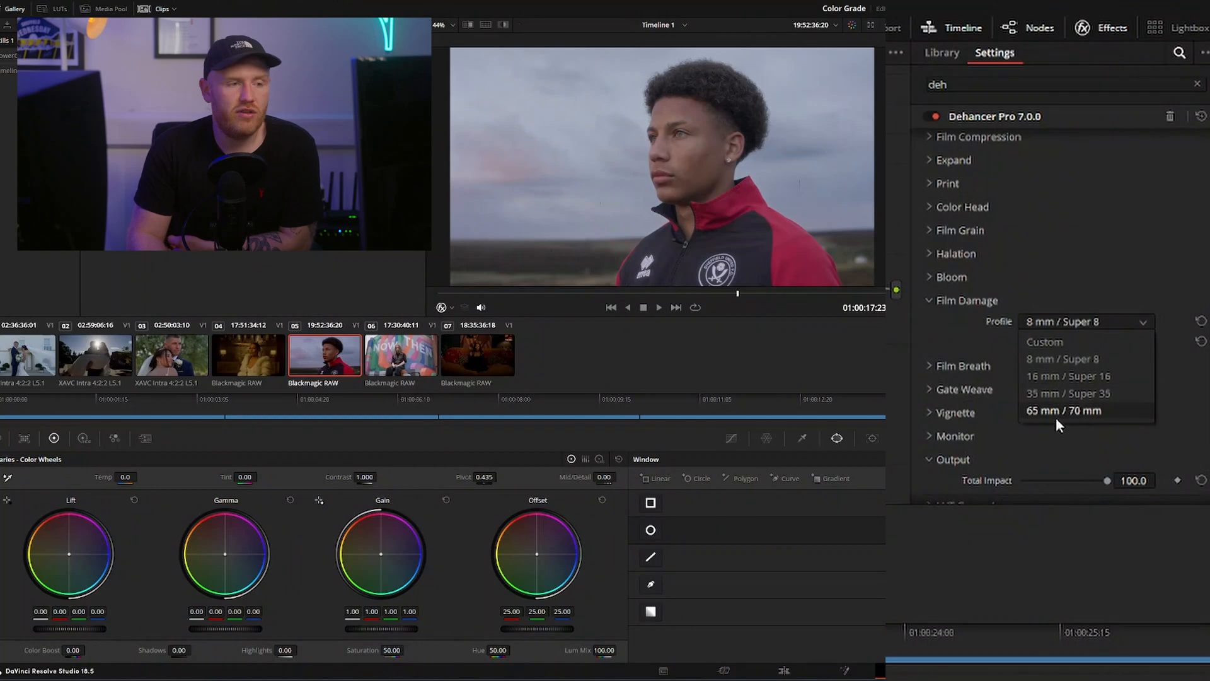
left_click(1064, 396)
left_click(1062, 318)
left_click(1061, 319)
left_click(1050, 343)
left_click(934, 298)
Enable Film Breath and Gate Weave, keeping the 35 mm / Super 35 profile for both
left_click(936, 323)
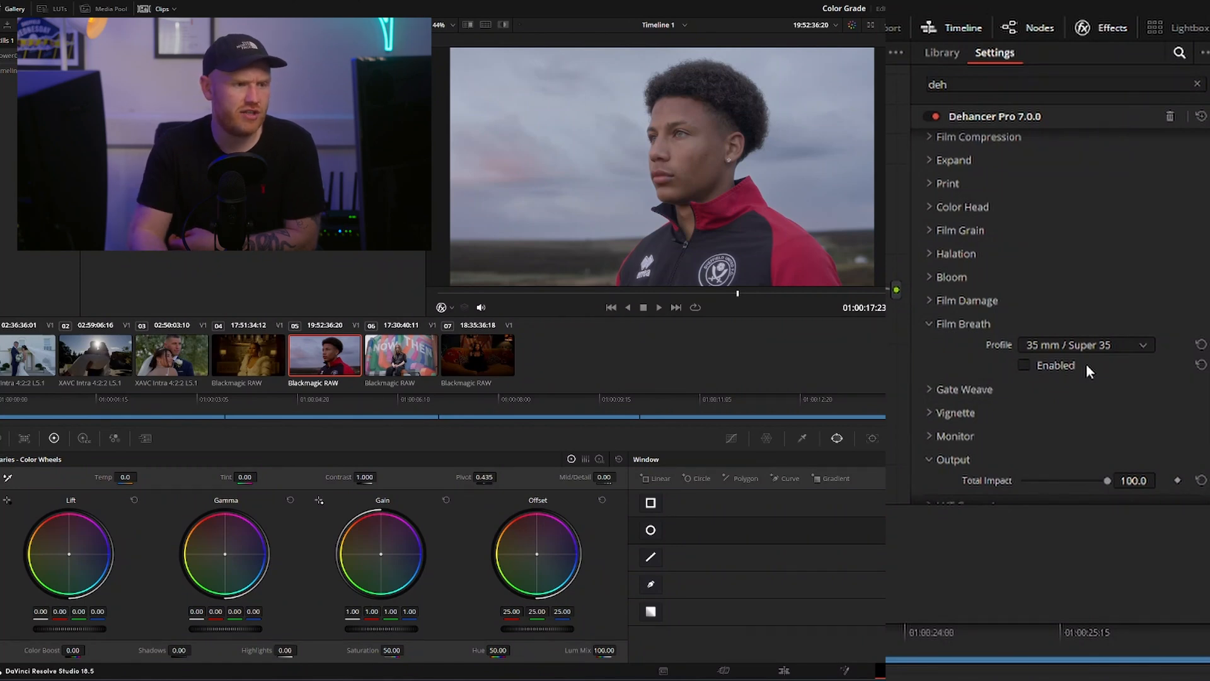
left_click(1017, 365)
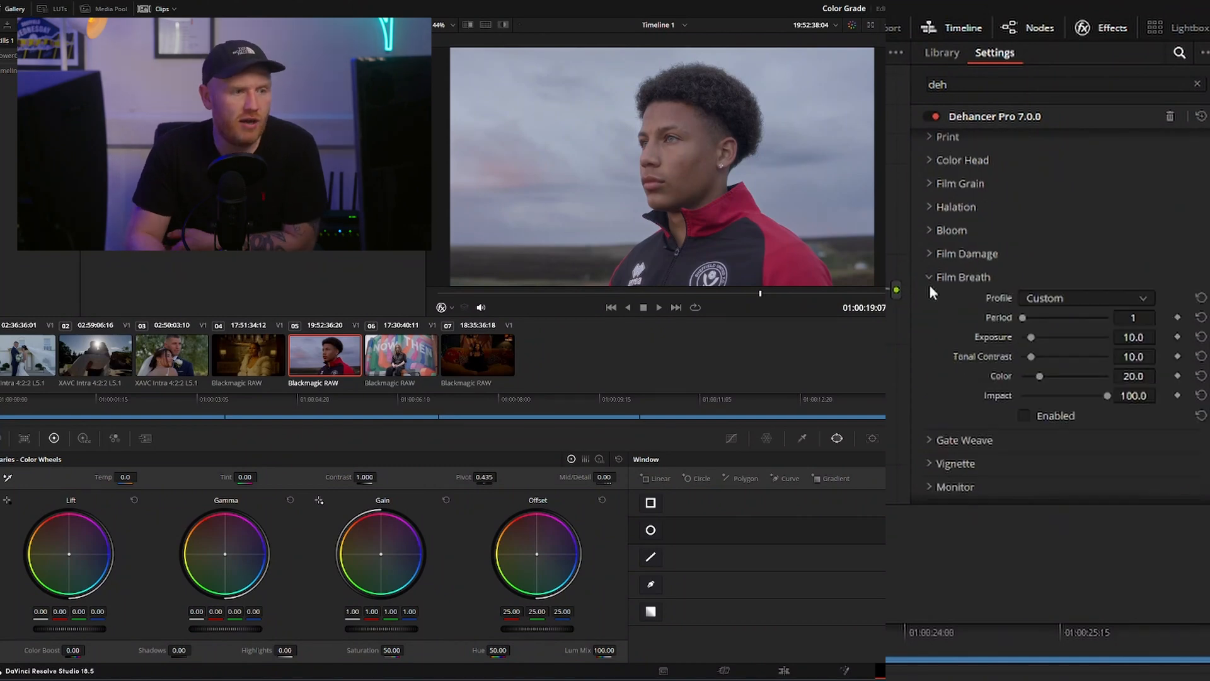
left_click(934, 275)
left_click(933, 300)
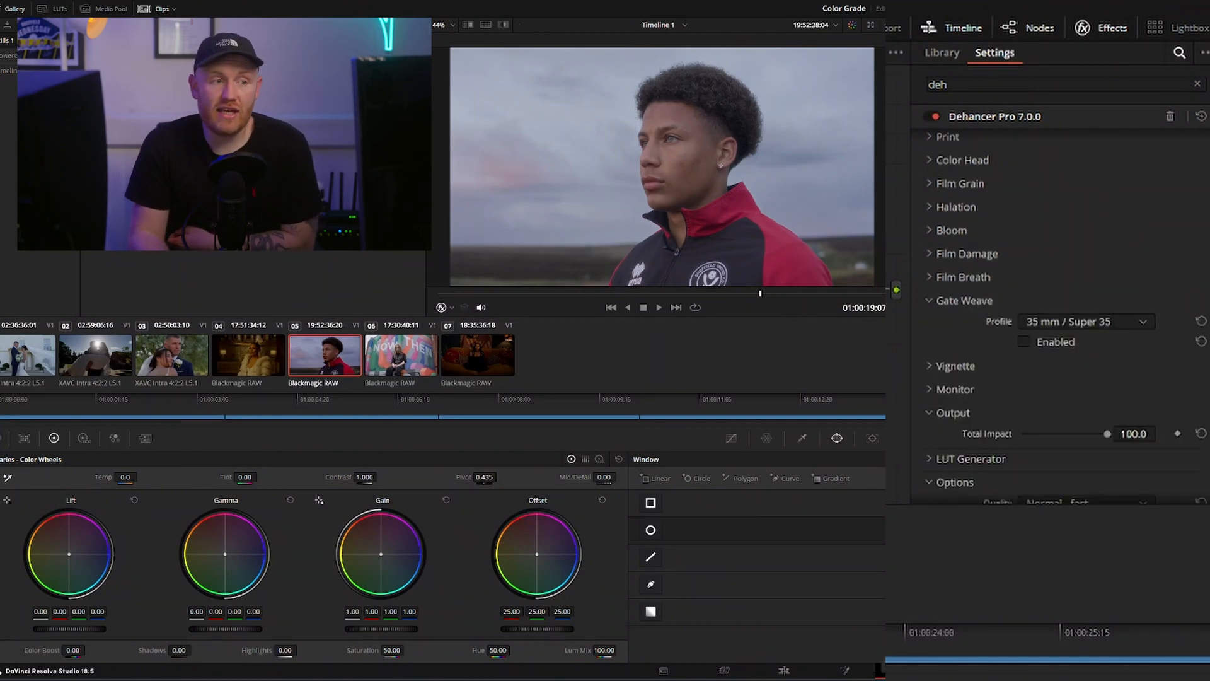
left_click(1061, 343)
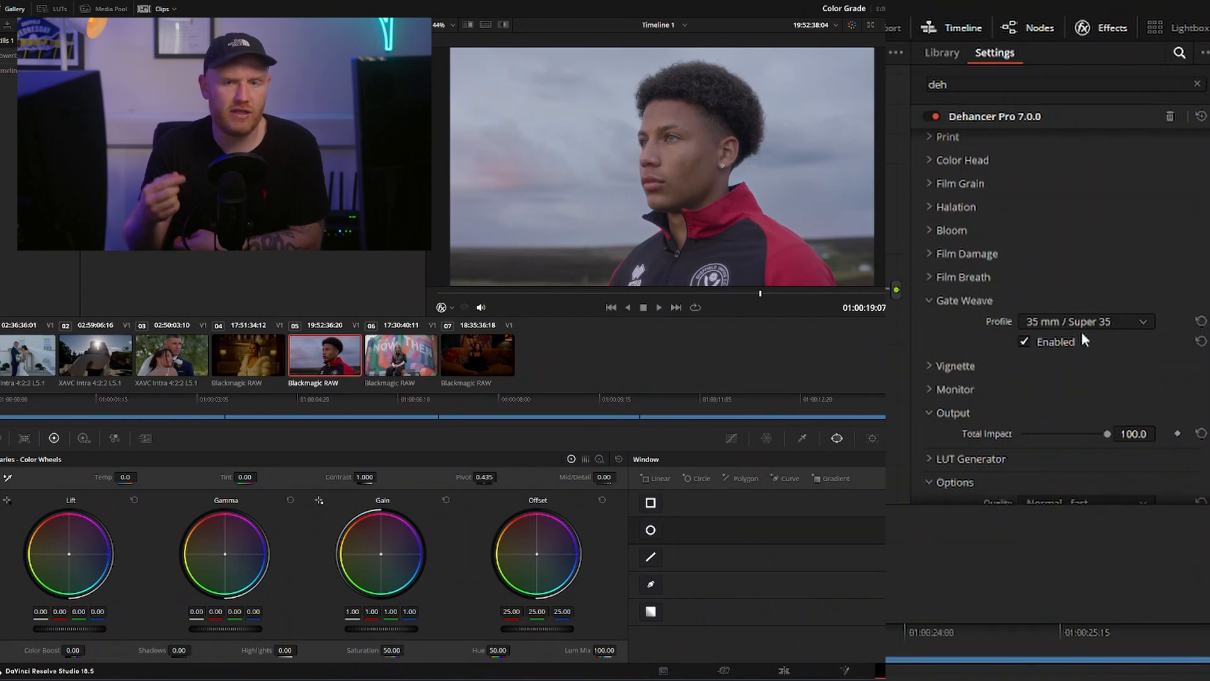
left_click(959, 303)
Enable the Vignette with an Exposure of -0.238
left_click(951, 323)
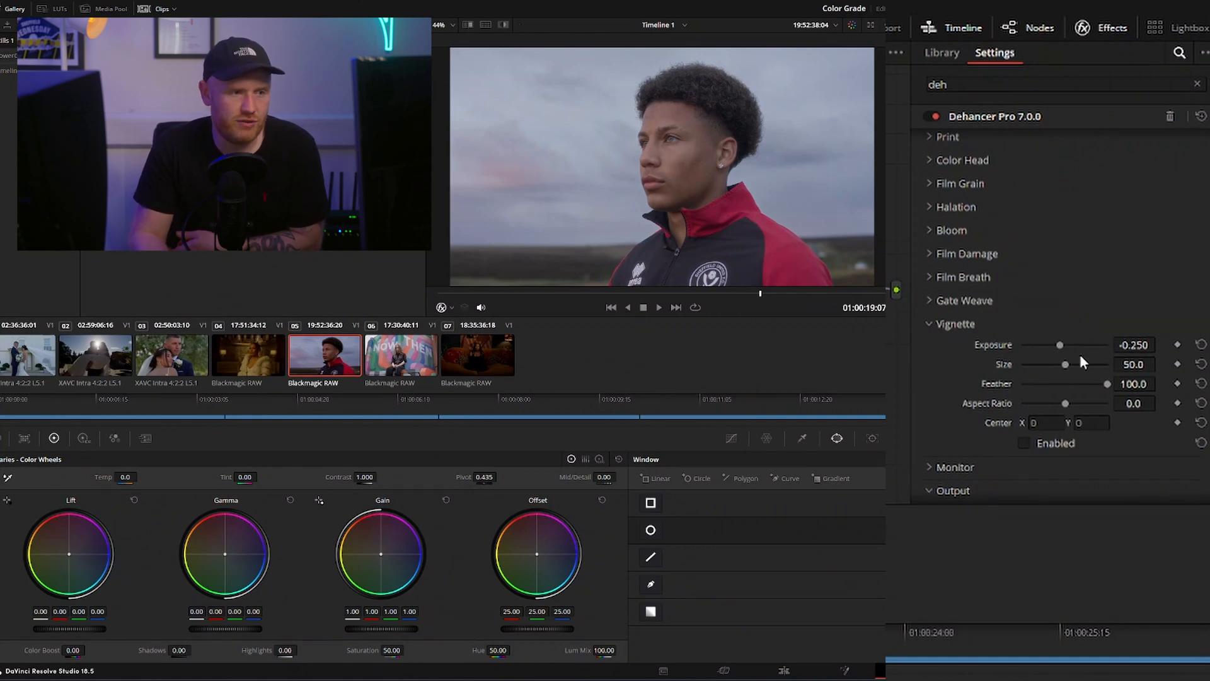
left_click_drag(1045, 343, 1059, 347)
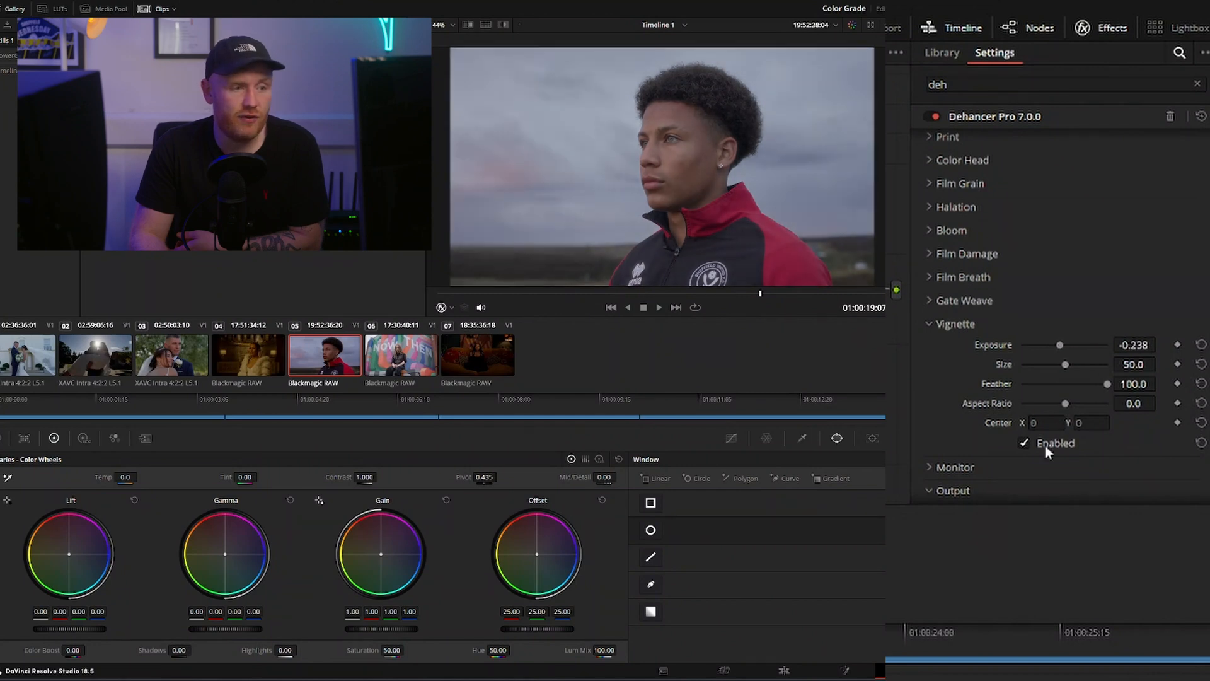
left_click(948, 326)
Turn on False Color IRE, 16 zones monitoring, inspect exposure on several Blackmagic RAW clips, and turn it off again
left_click(967, 348)
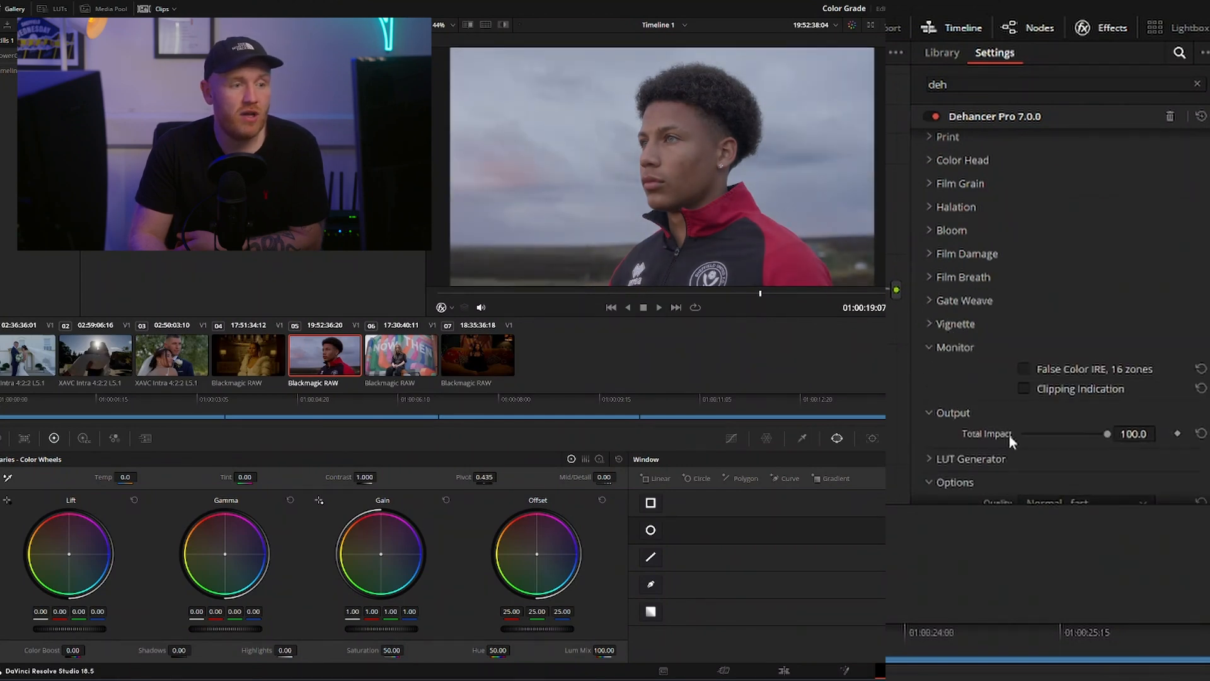
left_click(1023, 370)
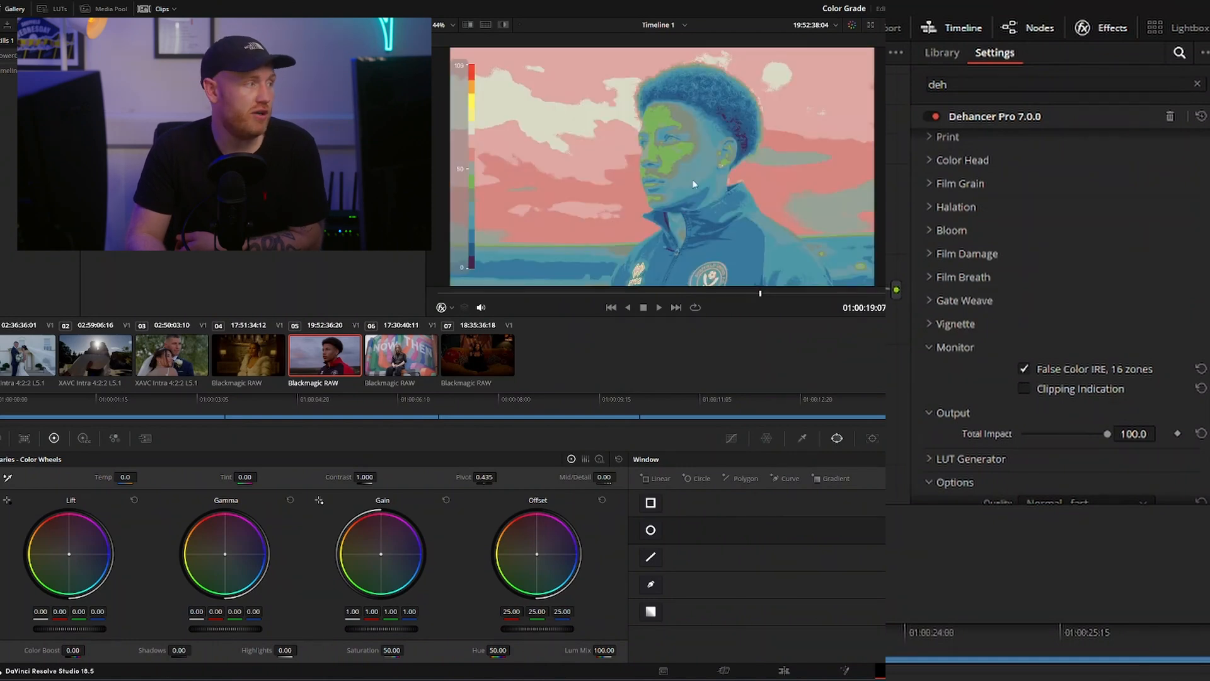
left_click(481, 341)
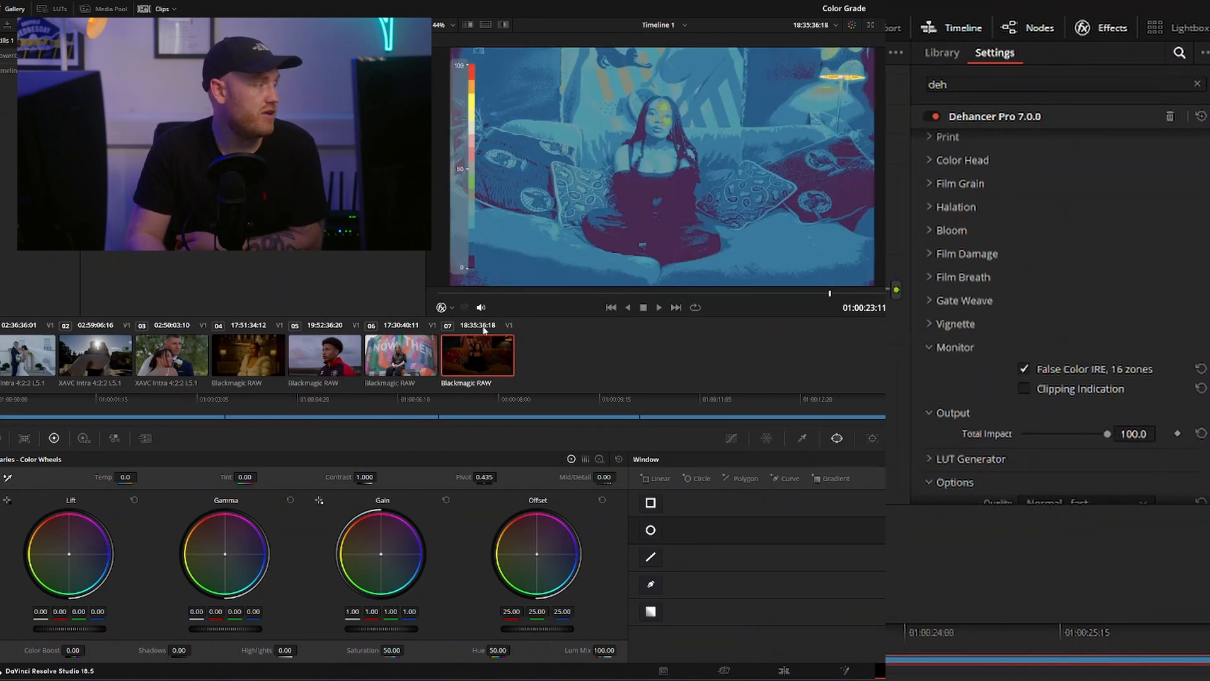
key("Up")
key("Up")
key("Up")
key("Up")
left_click(283, 365)
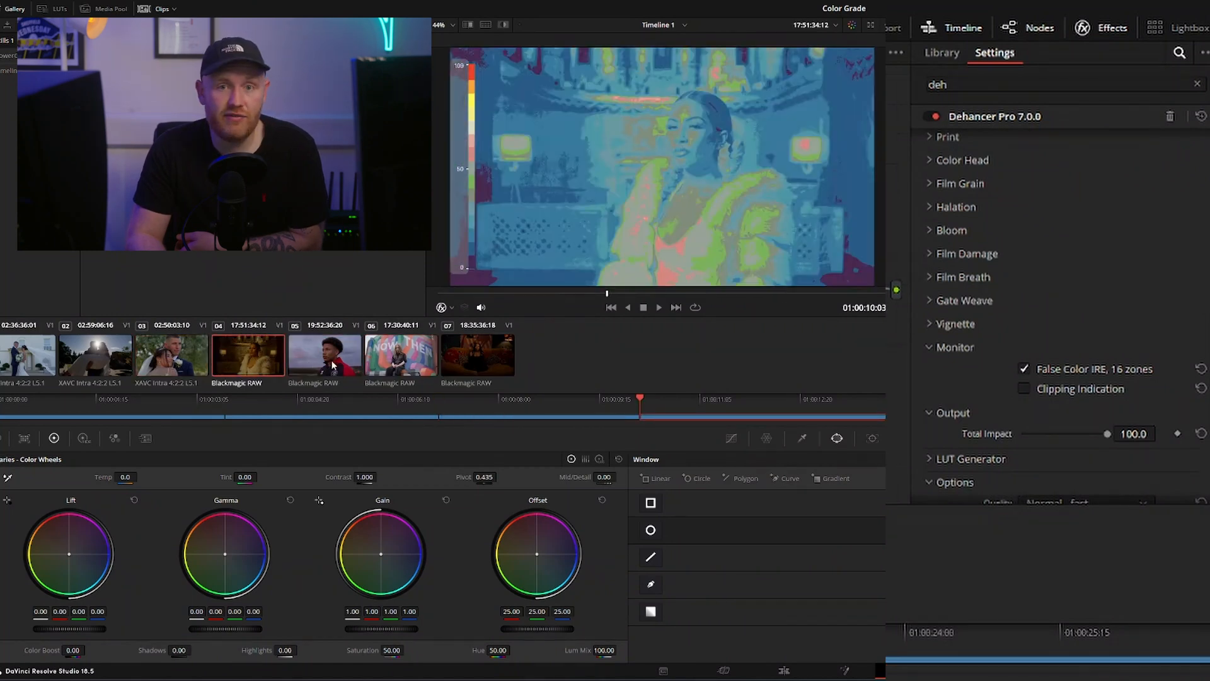
left_click(1111, 372)
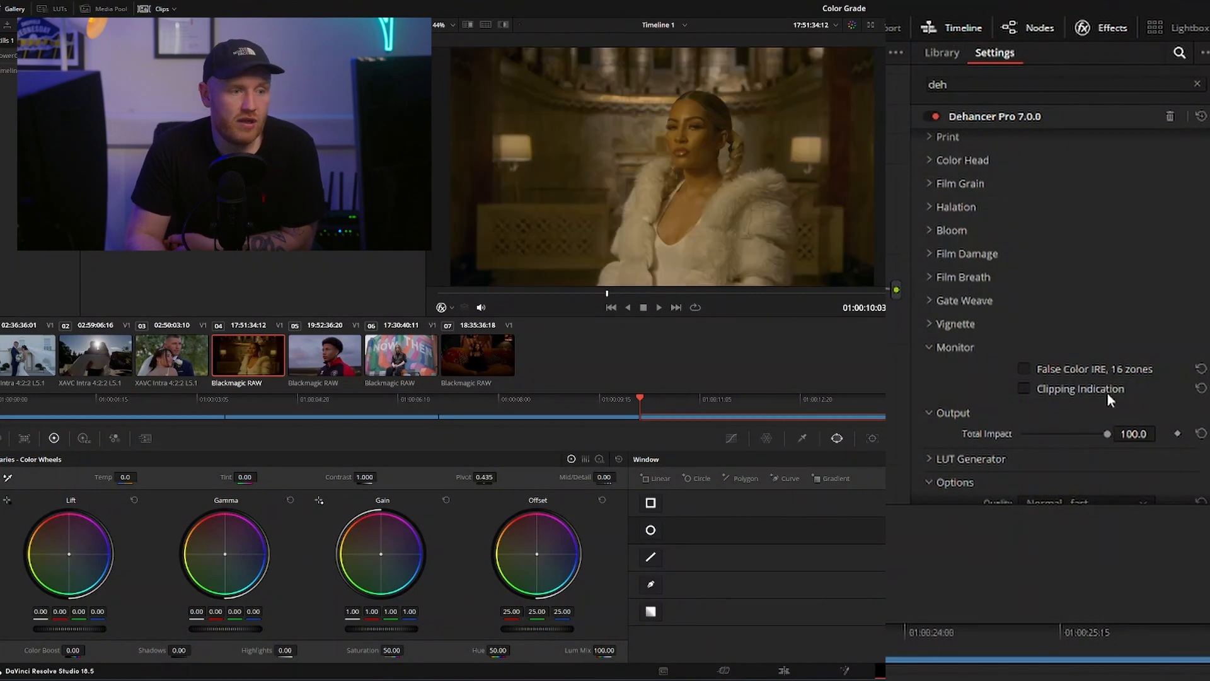
Enable Clipping Indication, inspect several clips with it, and try a raised Camera Raw exposure on clip 04
left_click(1046, 392)
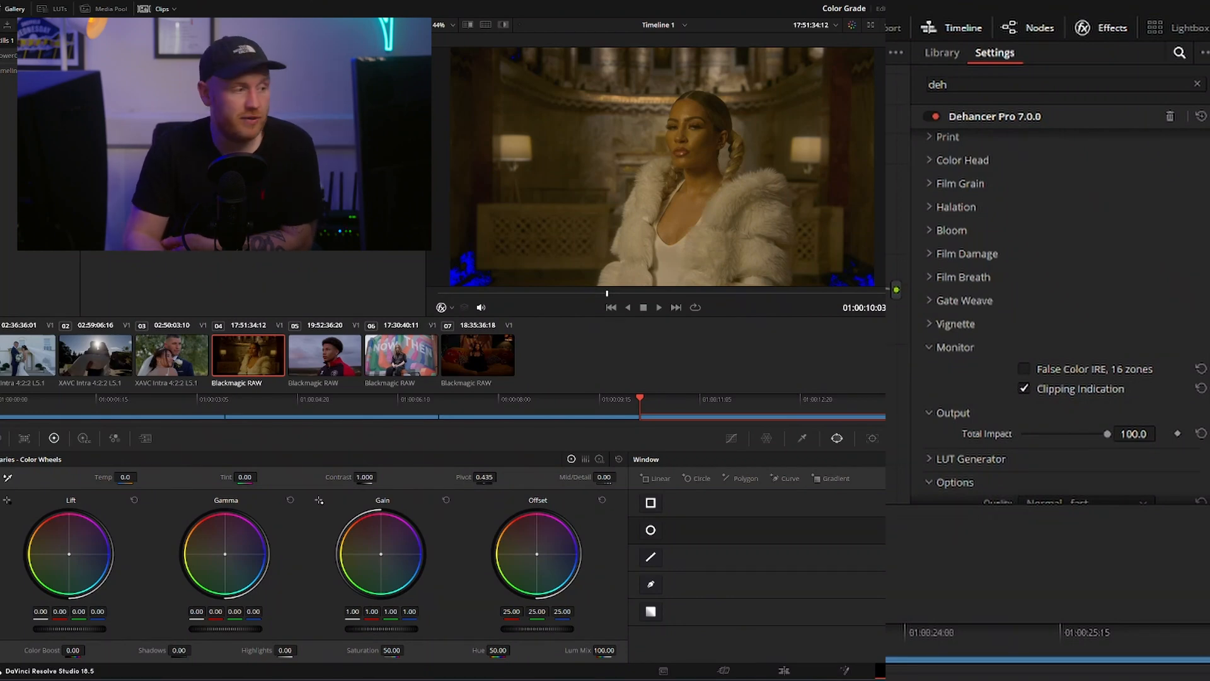
left_click(502, 376)
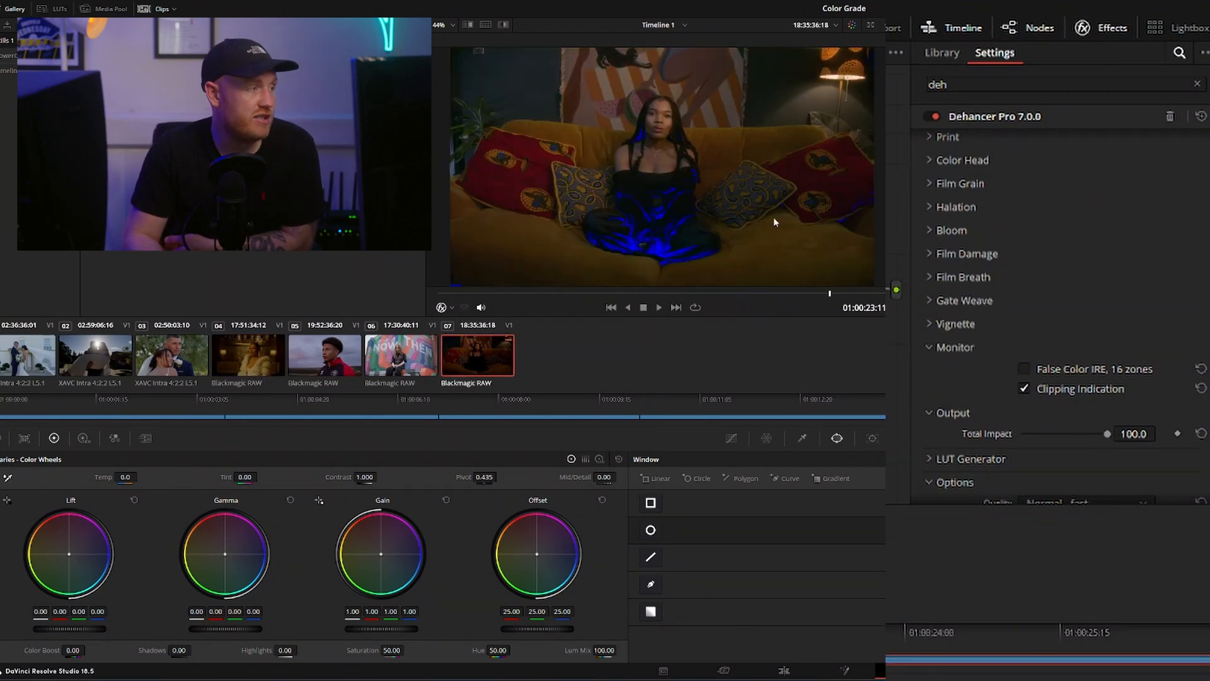
left_click(128, 366)
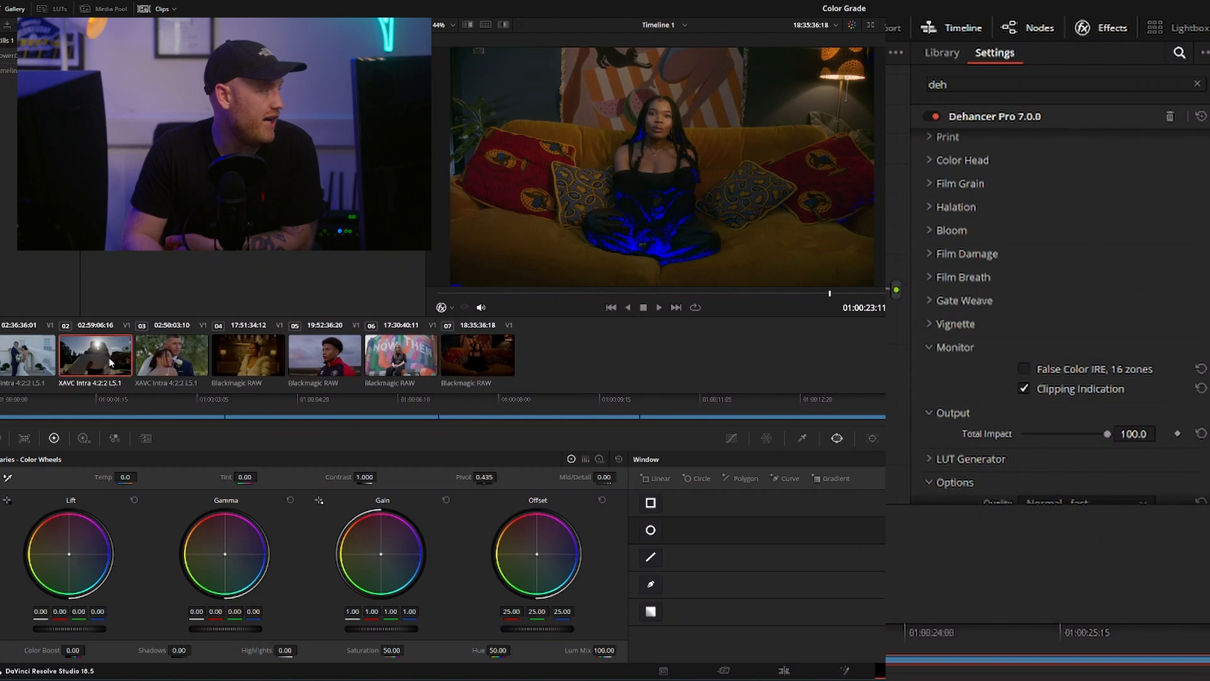
left_click_drag(276, 508, 279, 508)
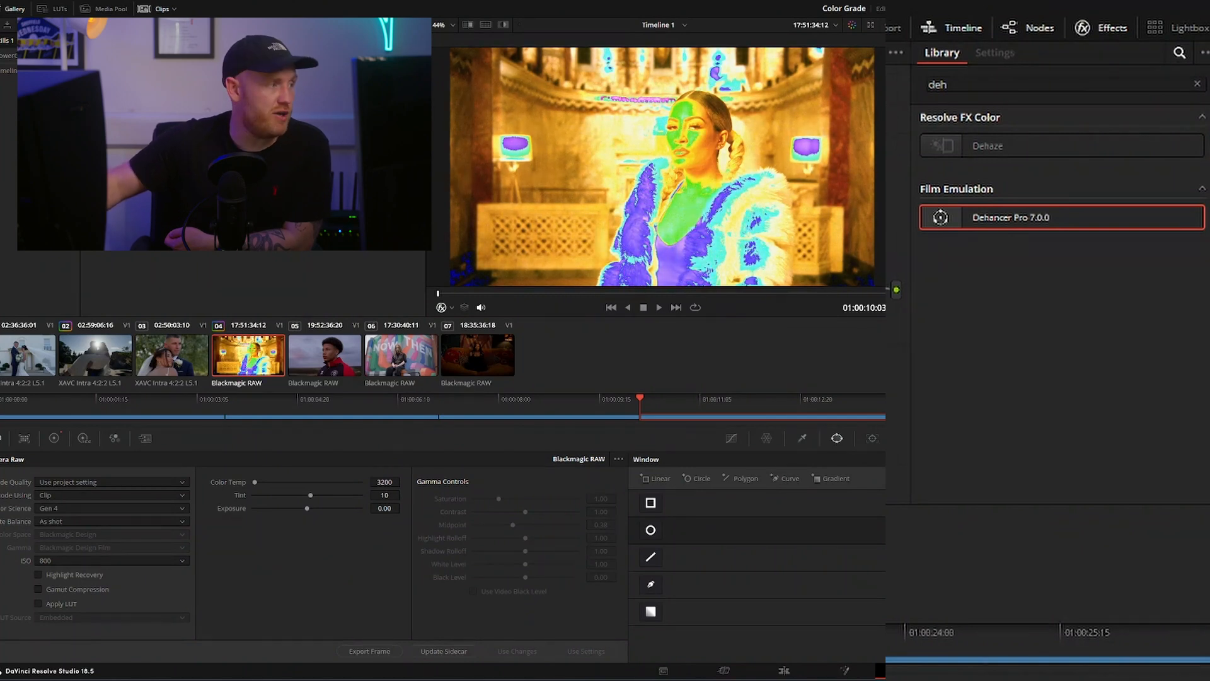
key("ctrl+d")
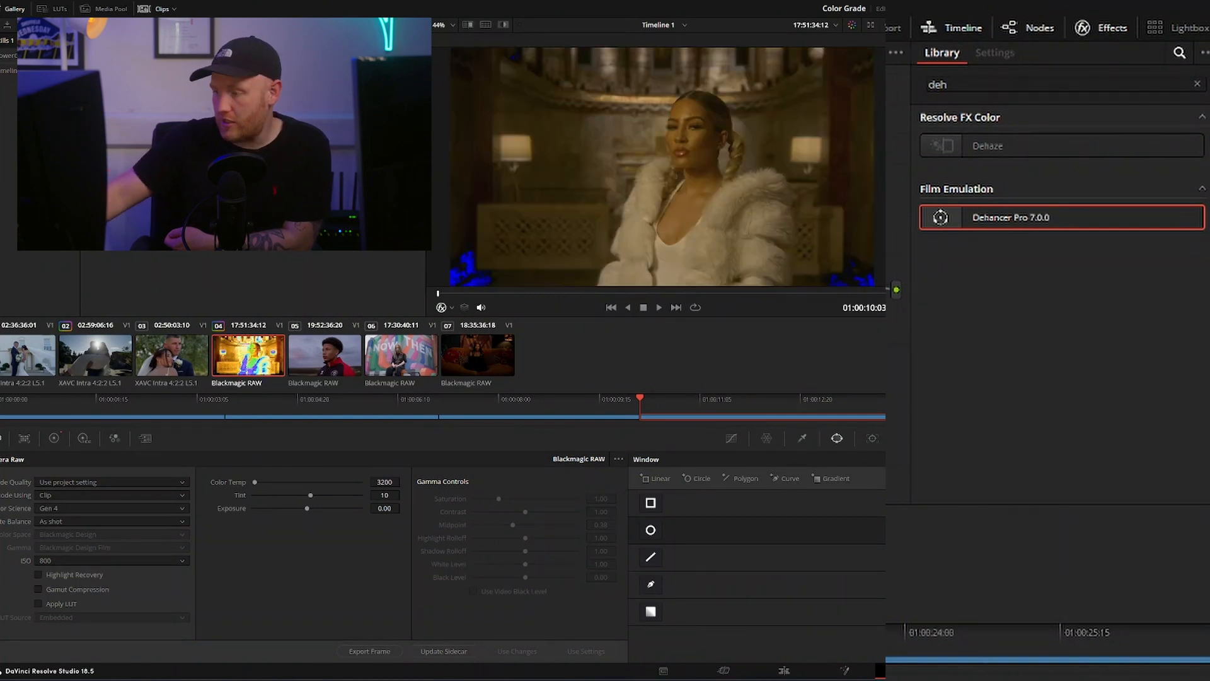
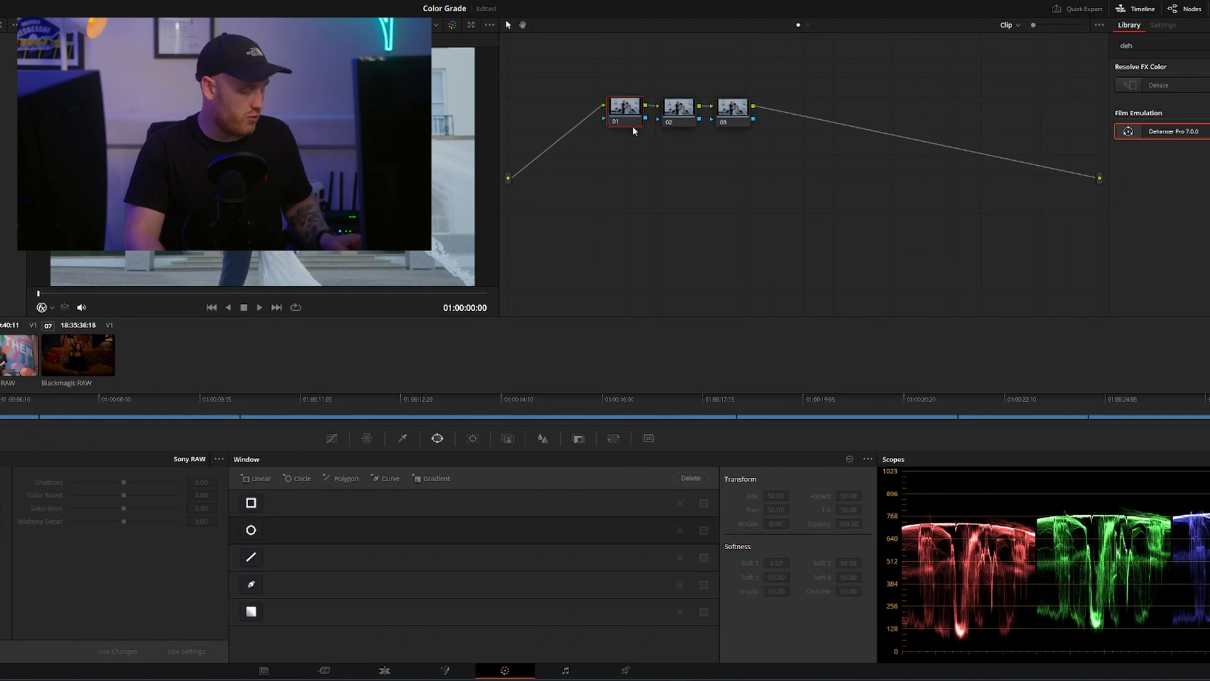
Label the three nodes of clip 01 Expo/Ratio, Color and Sec
key("F2")
type("Expo/")
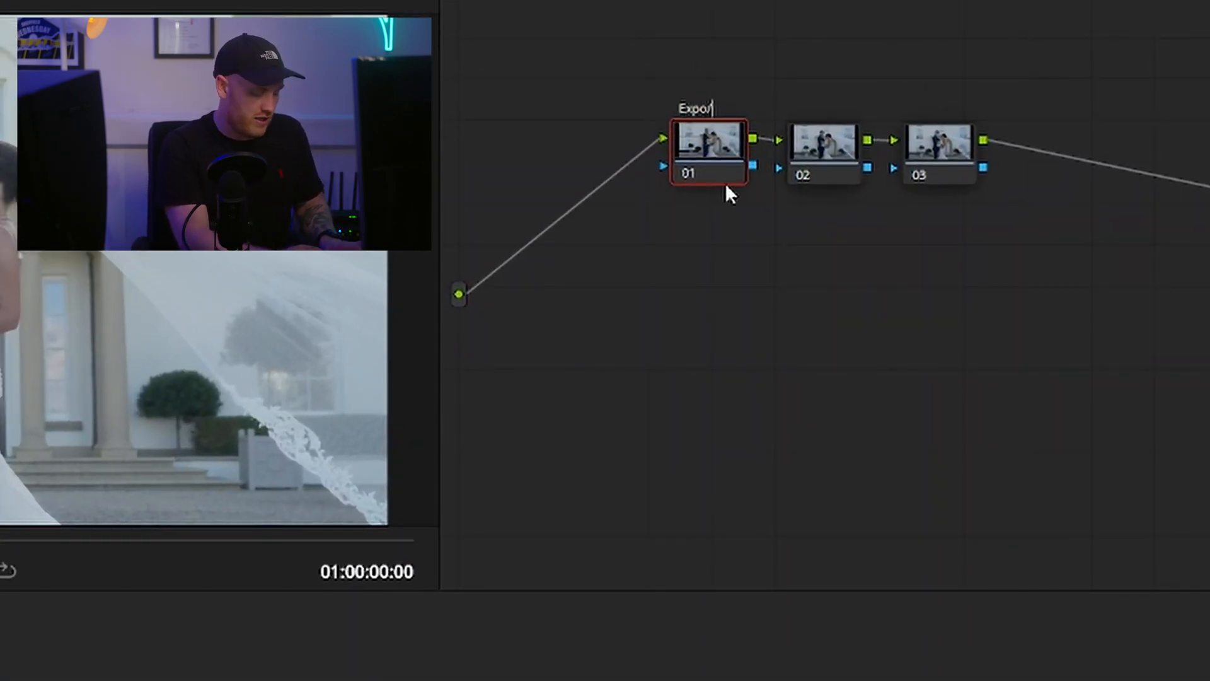
type("Ratio")
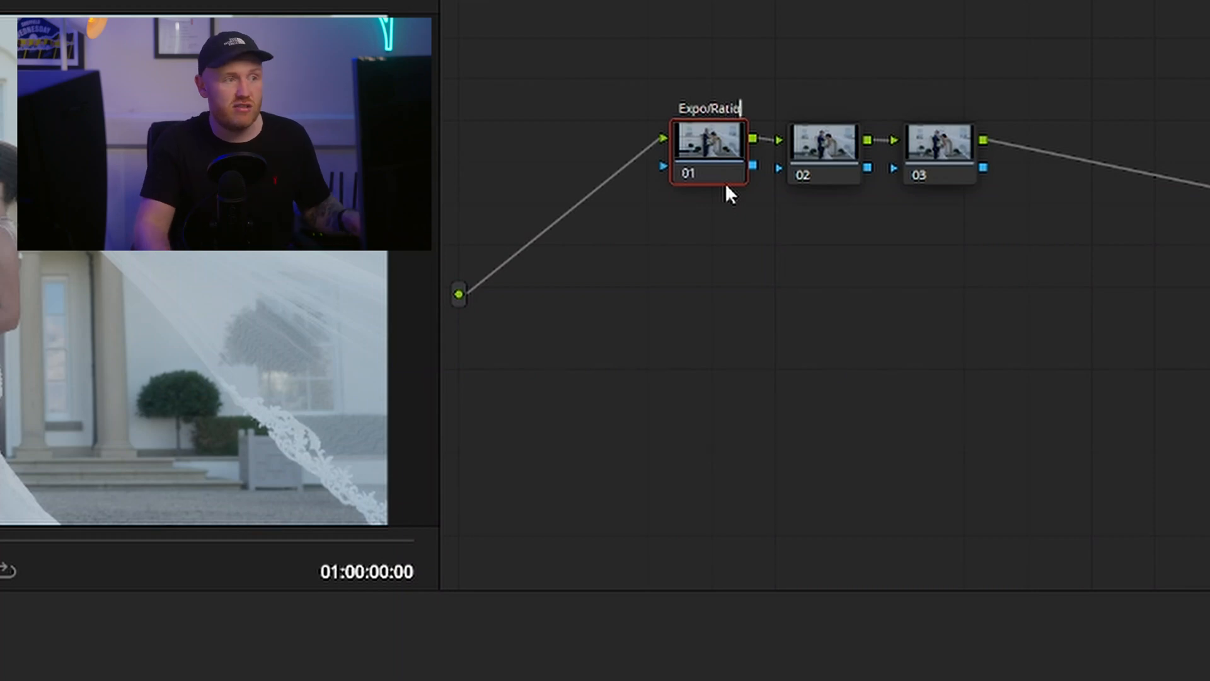
left_click(818, 155)
key("F2")
type("Color")
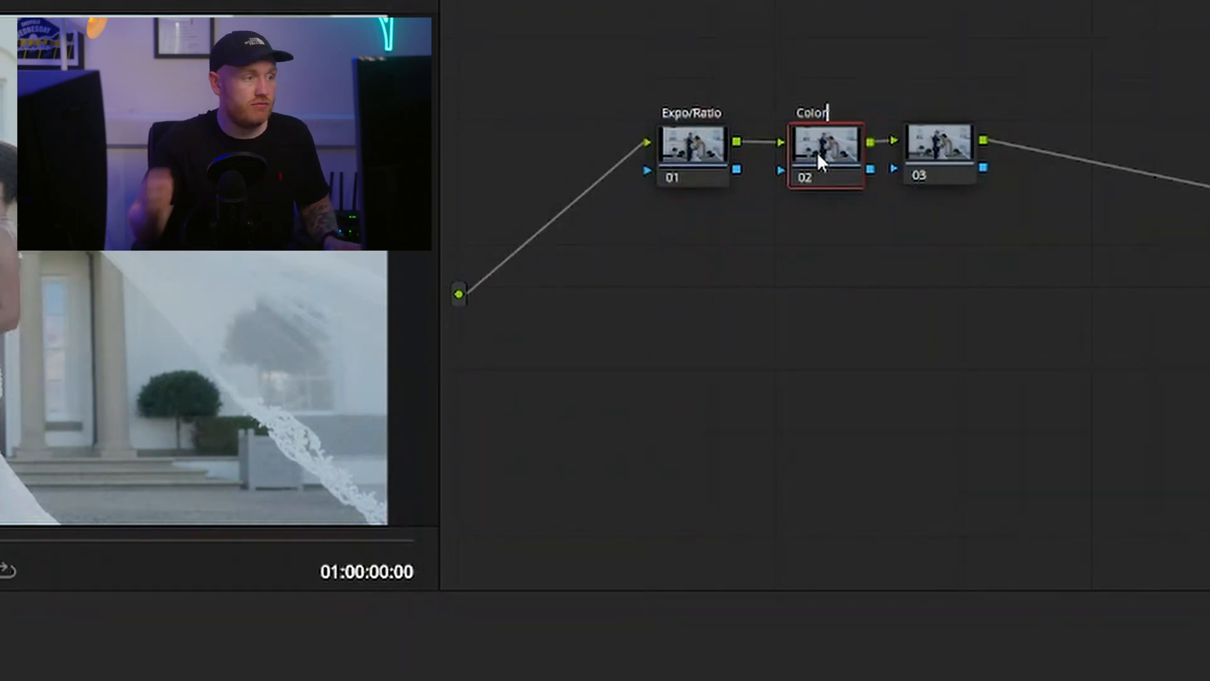
key("Return")
left_click(941, 148)
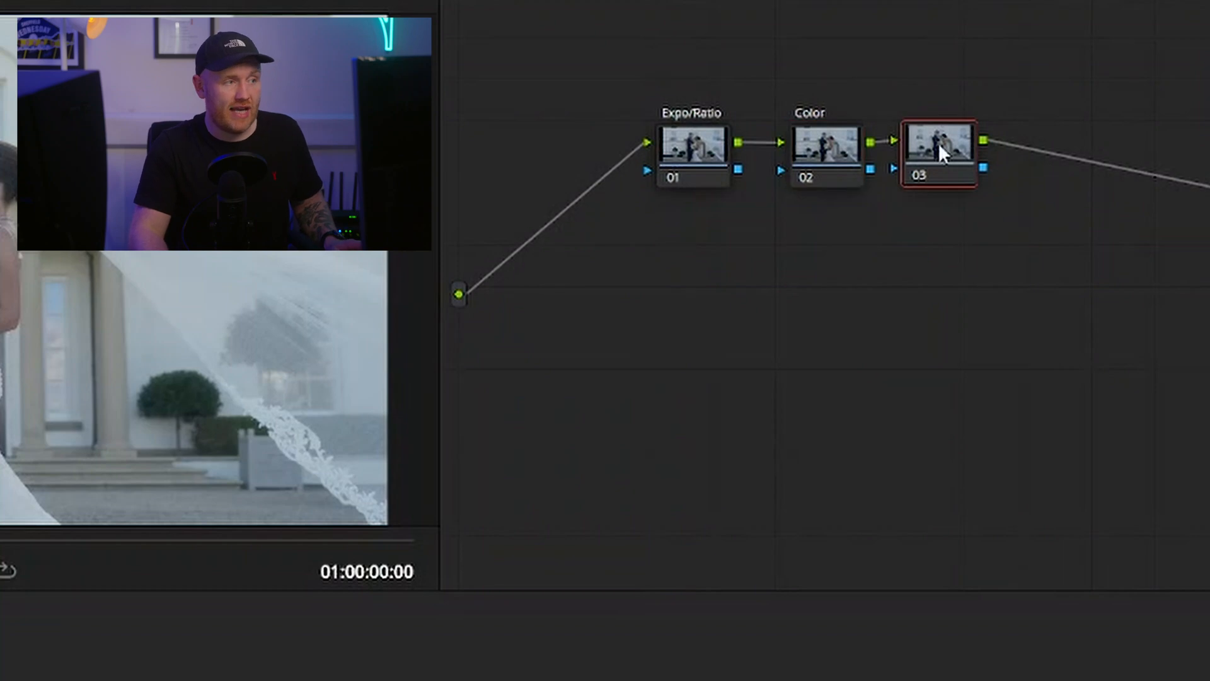
key("F2")
type("Sec")
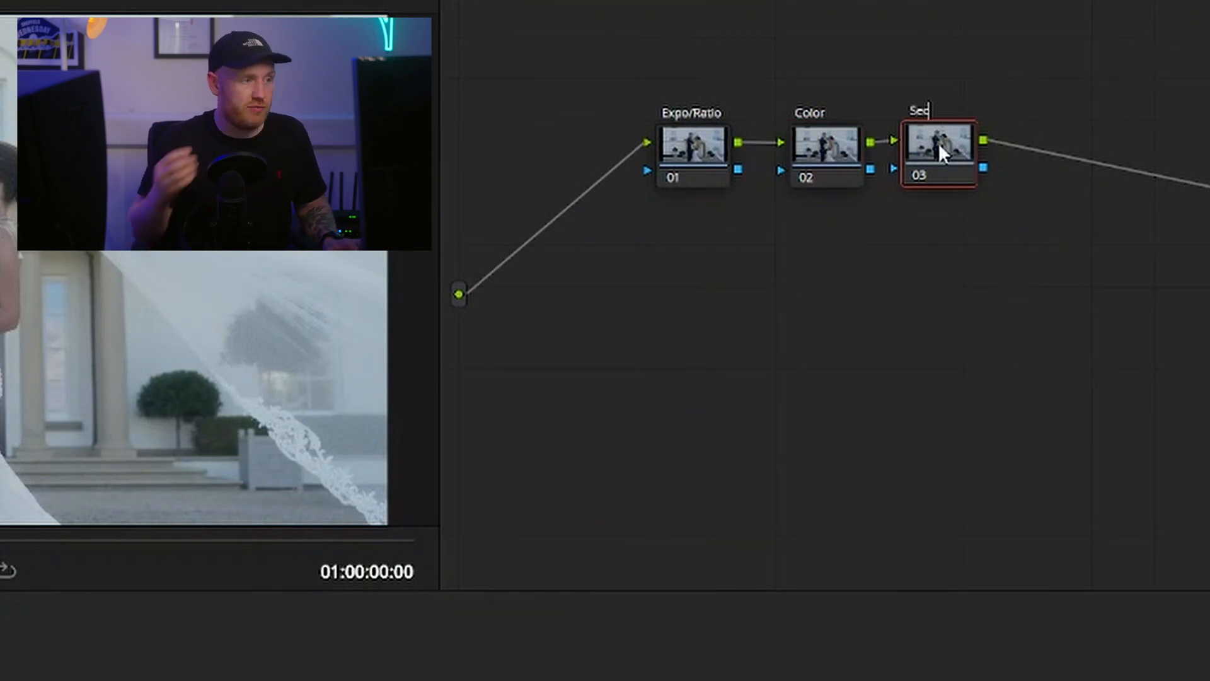
key("Return")
Lower the row of three nodes in the graph and space the Color and Sec nodes further apart
left_click_drag(1129, 297, 575, 70)
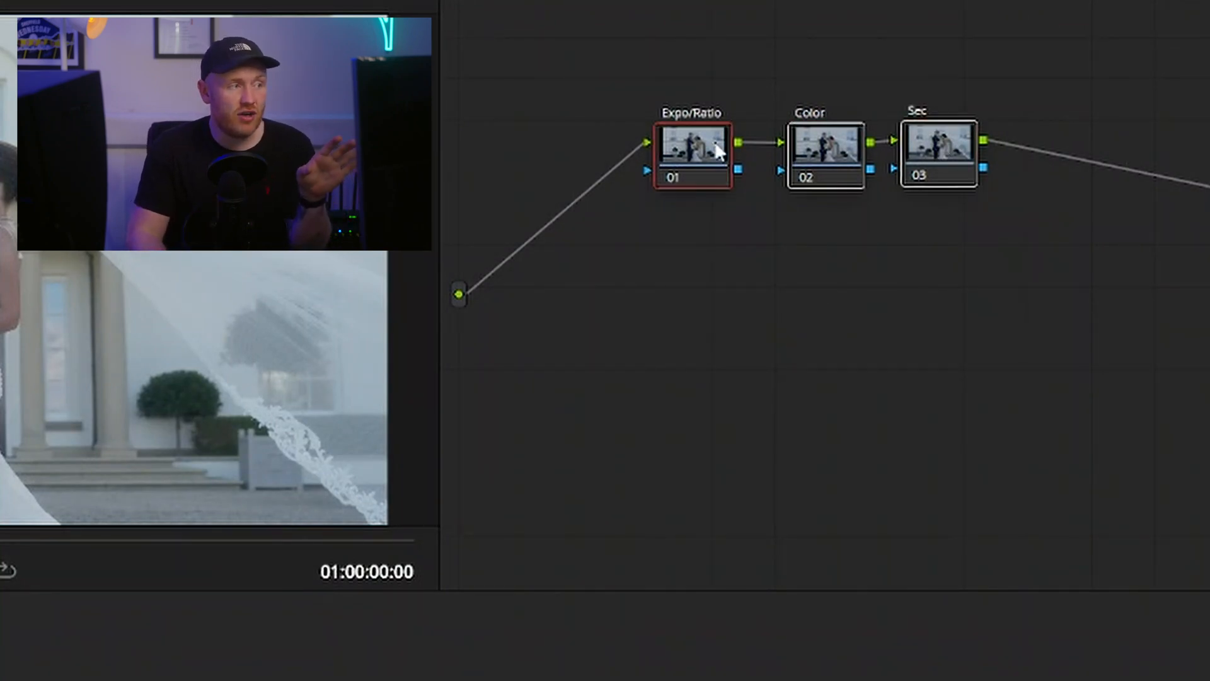
left_click_drag(712, 141, 809, 242)
left_click_drag(1067, 325, 905, 269)
left_click_drag(905, 268, 999, 261)
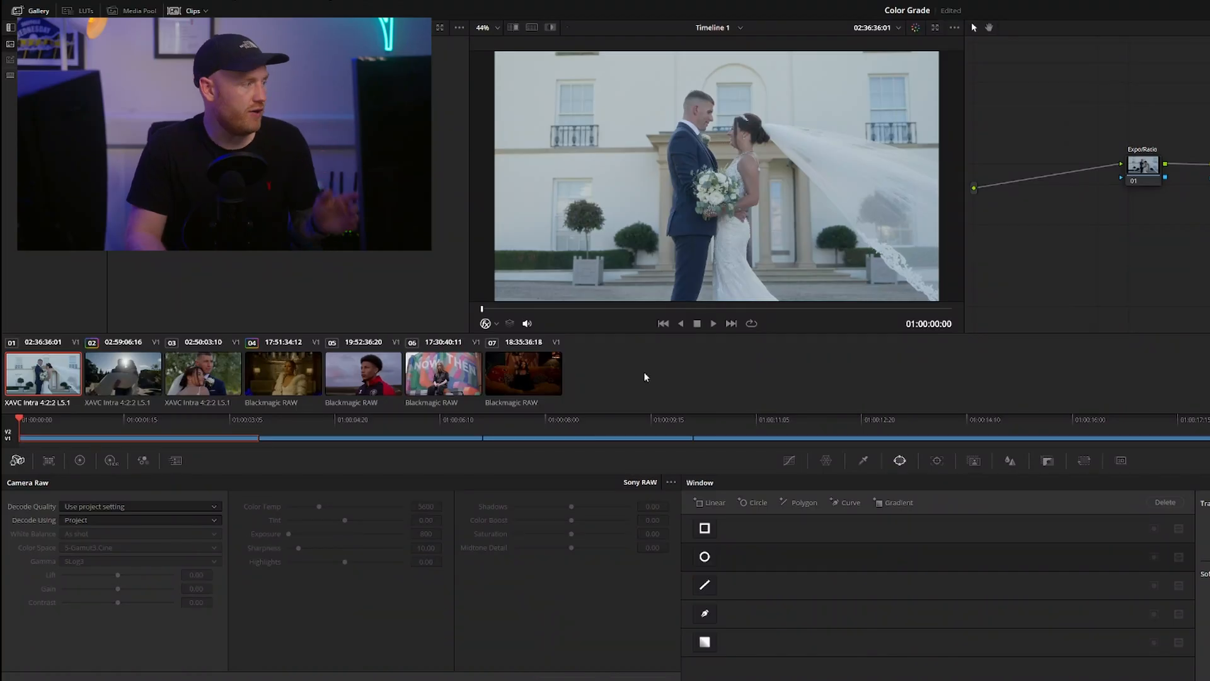
Copy clip 01's labelled node structure onto clips 02 through 07
left_click(122, 373)
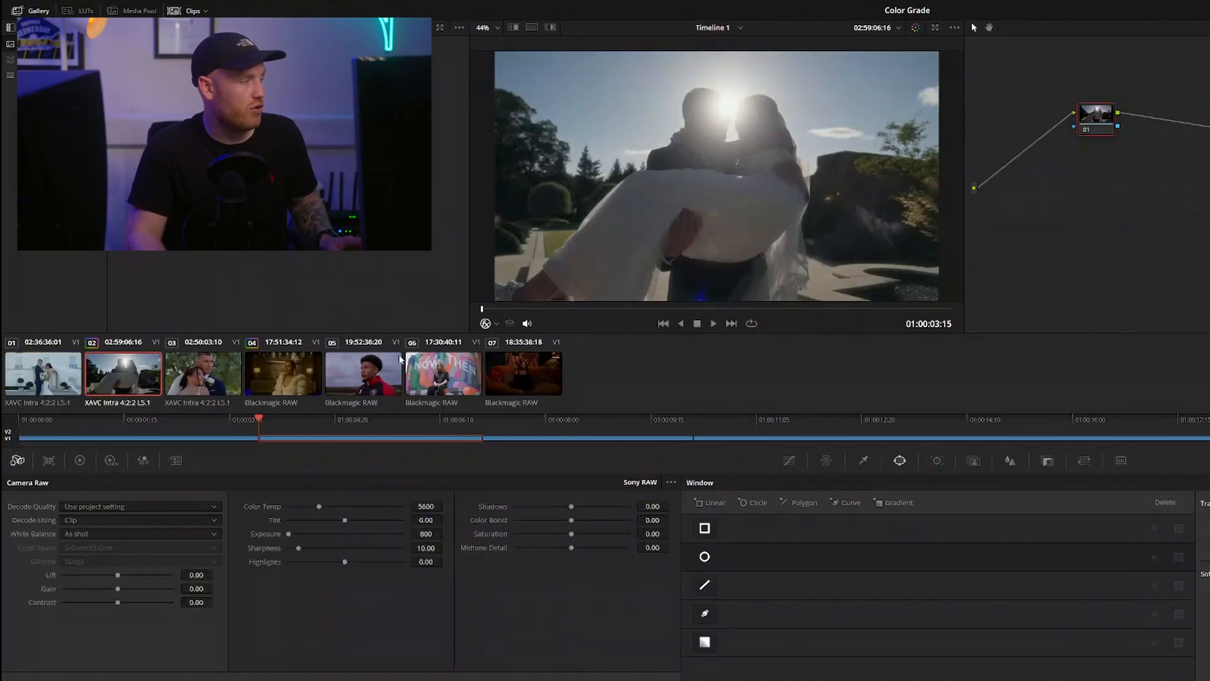
left_click(532, 377, "shift")
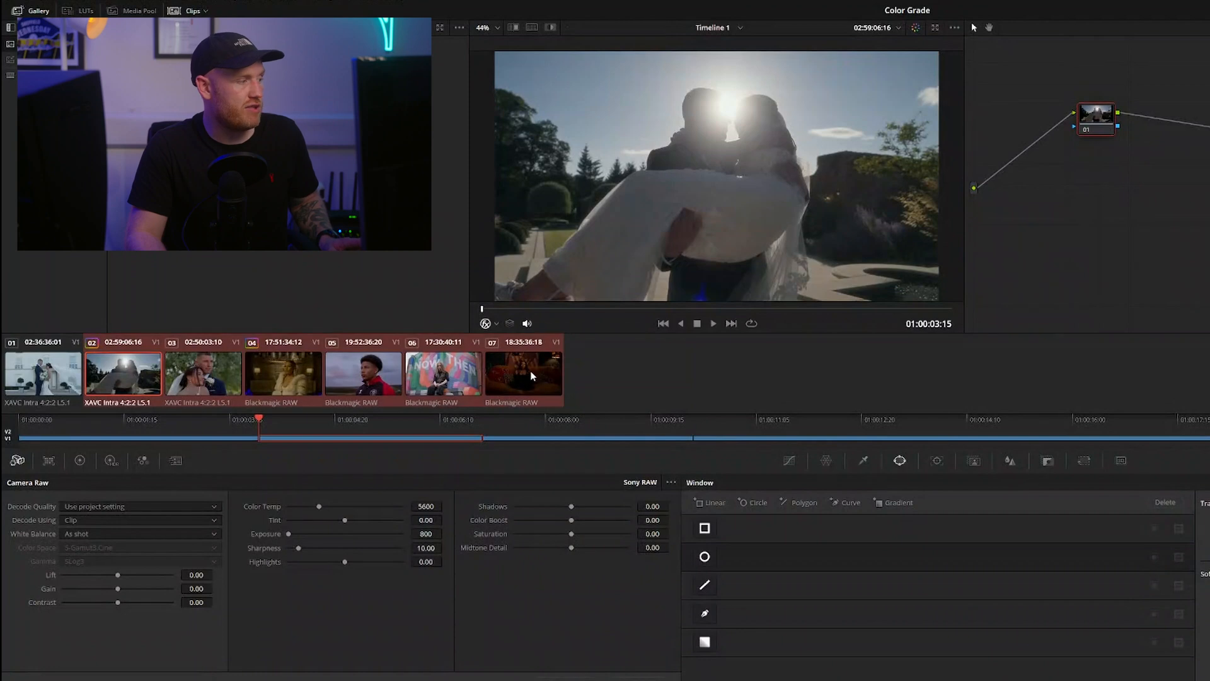
middle_click(39, 383)
left_click(1000, 395)
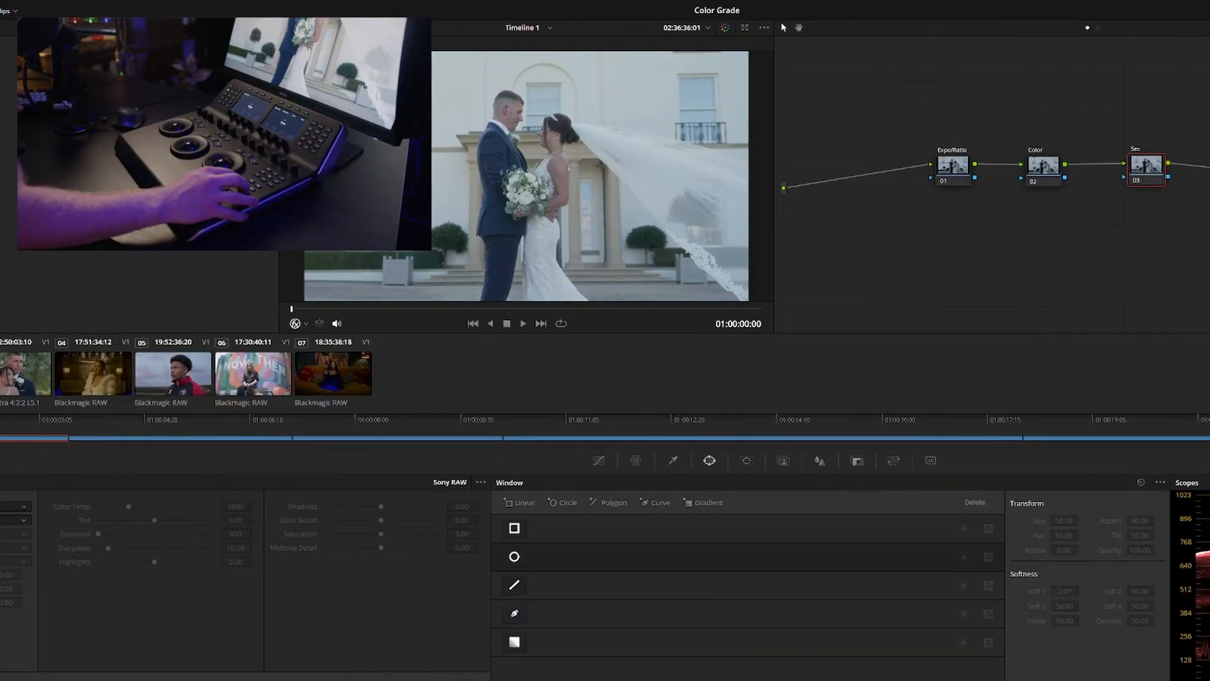
Look through the clips up to 07 to check that each has the Expo/Ratio, Color and Sec nodes, and go back toward clip 01
key("Down")
key("Down")
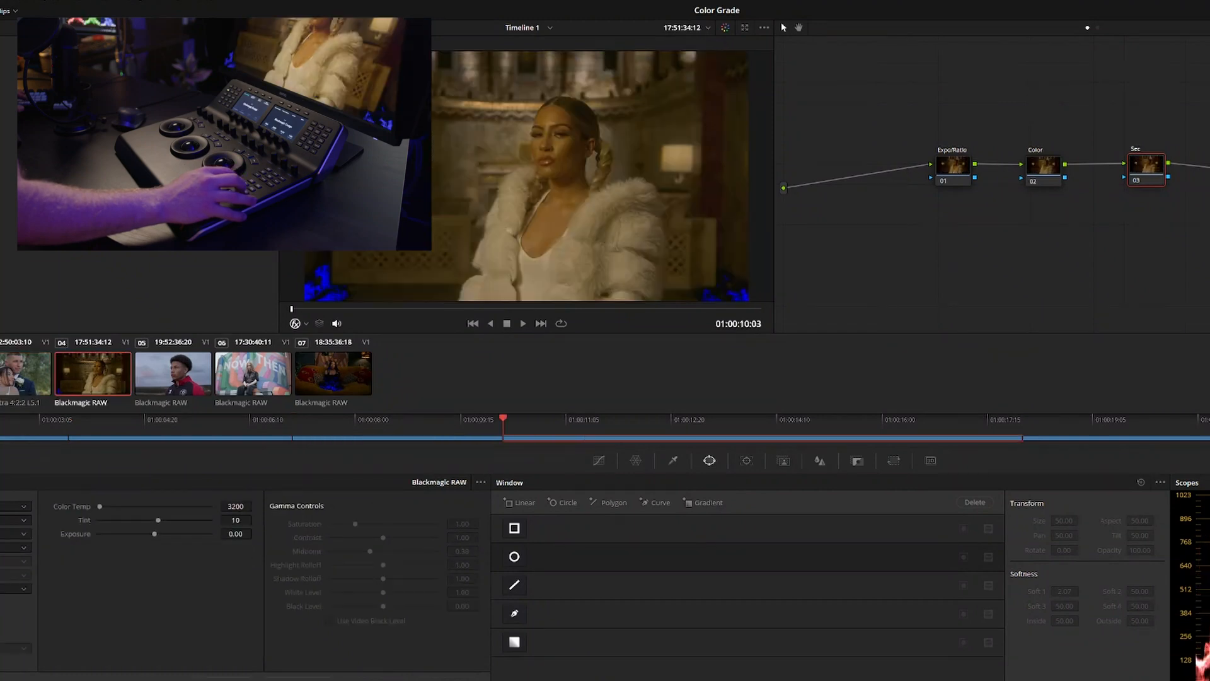
key("Down")
key("Down")
key("Down")
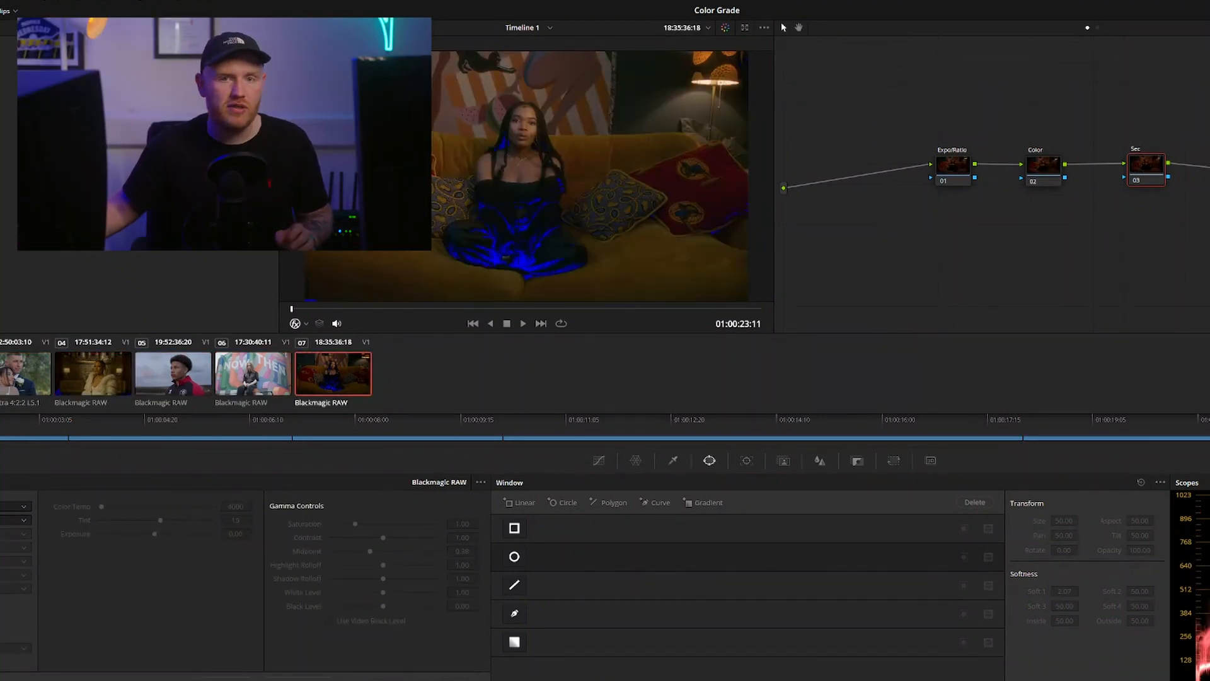
key("Up")
key("Up")
key("Up")
key("Up")
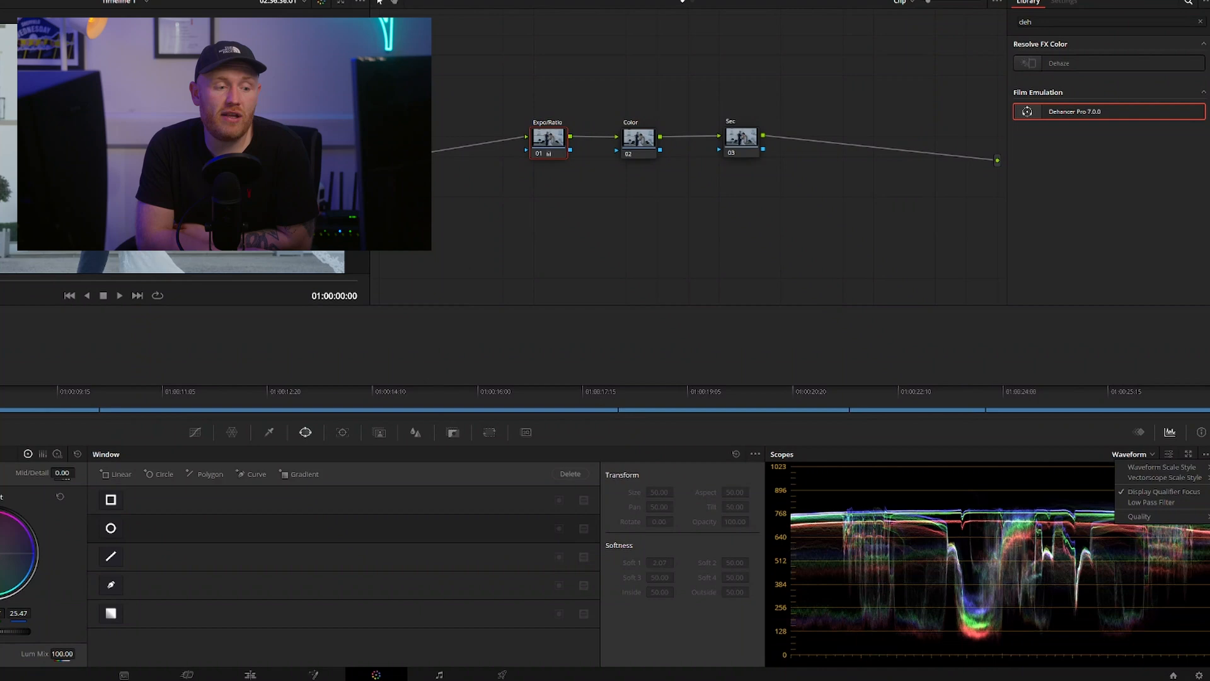
Review the waveform scope's quality options and its display settings
mouse_move(1193, 518)
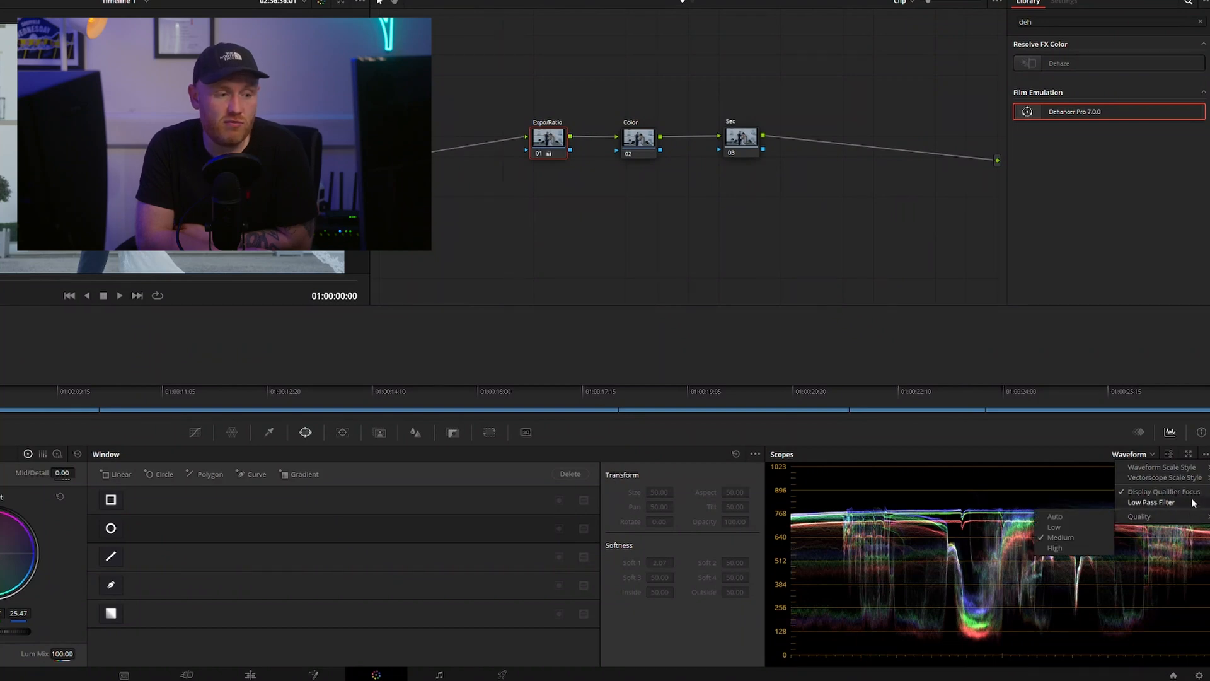
left_click(1170, 454)
left_click(1170, 453)
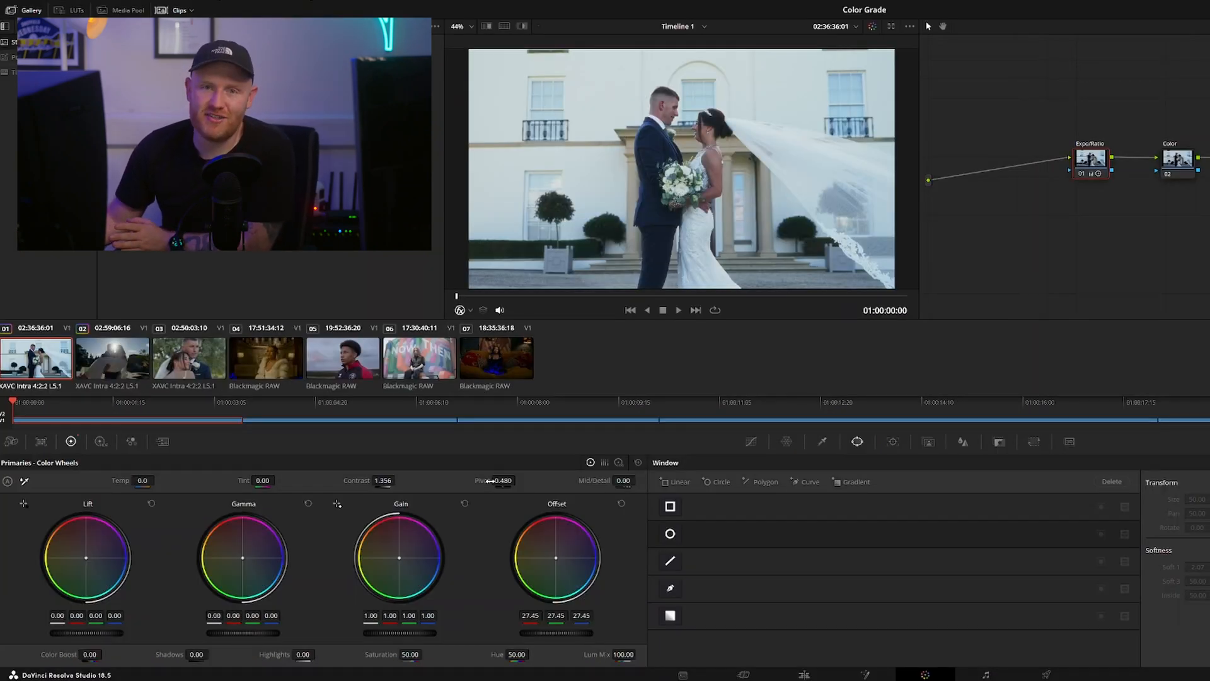
On clip 02's Expo/Ratio node, set Offset 24.82, Gain 0.98, Contrast 1.273 and Pivot 0.161, comparing against the bypassed grade
key("Down")
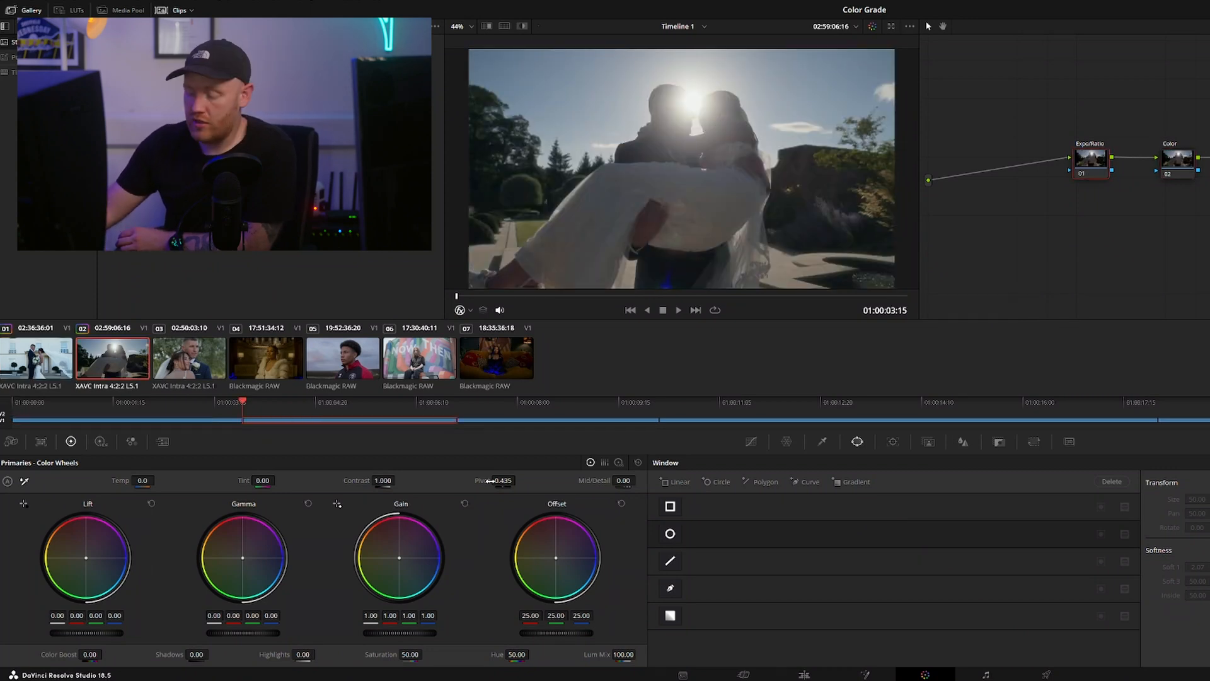
key("ctrl+z")
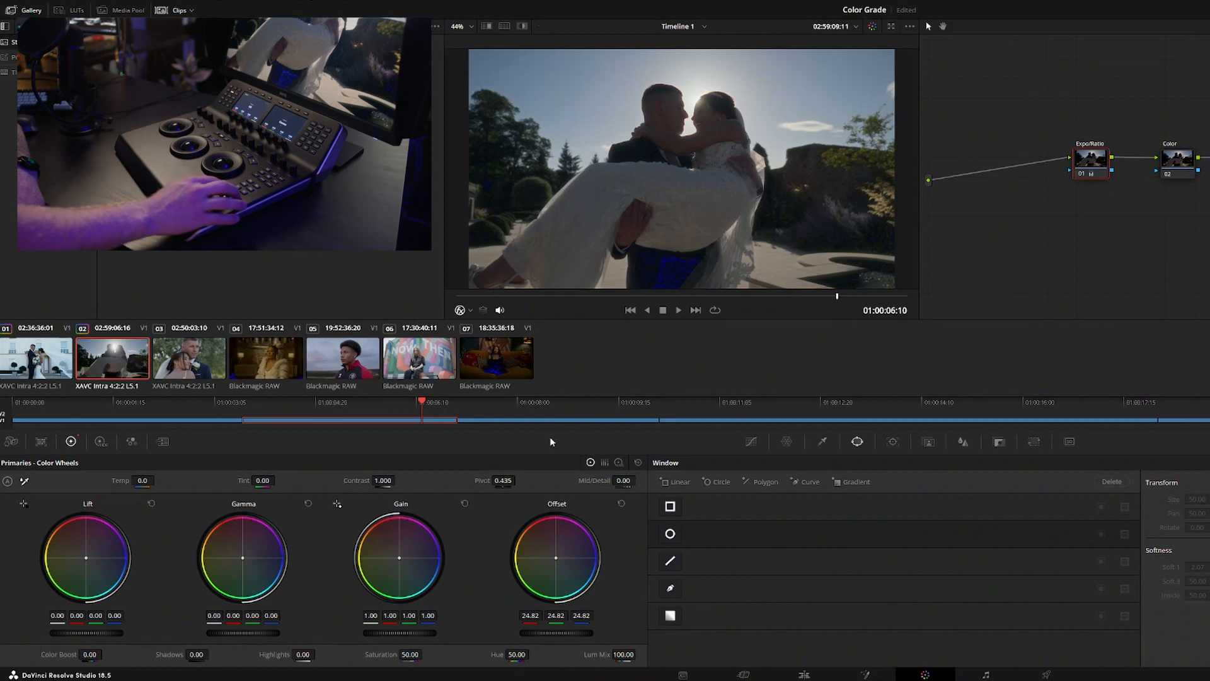
key("k")
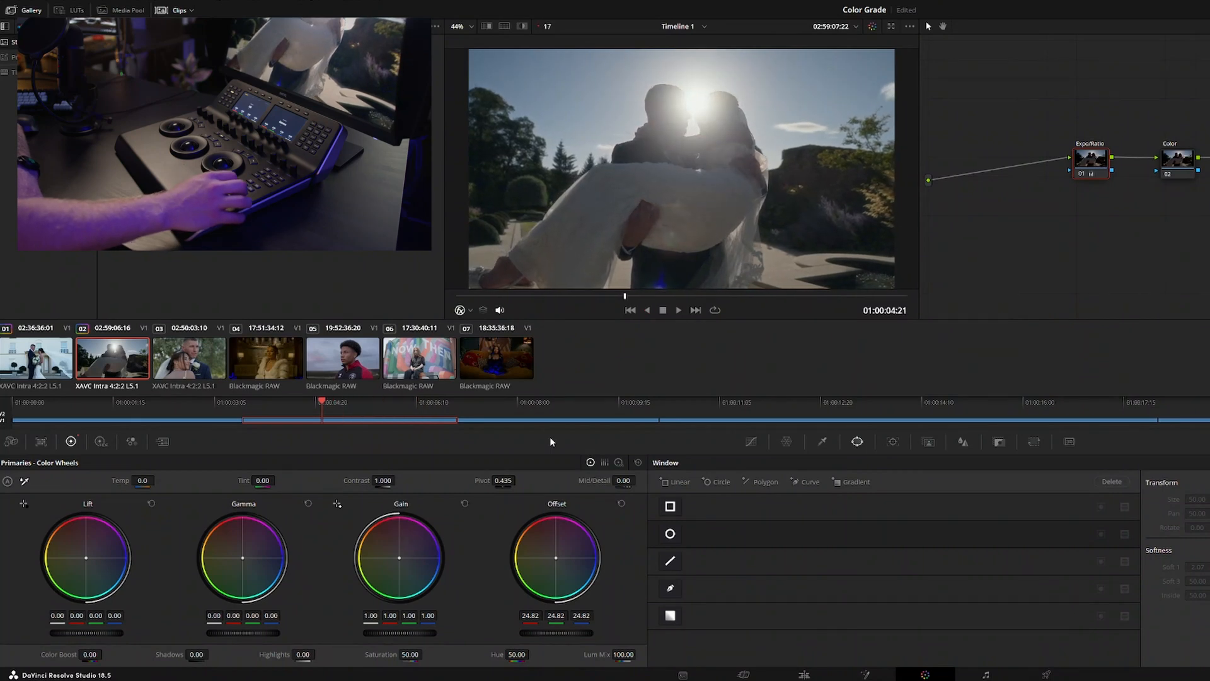
key("shift+d")
key("shift+d")
key("shift+d")
key("shift+d")
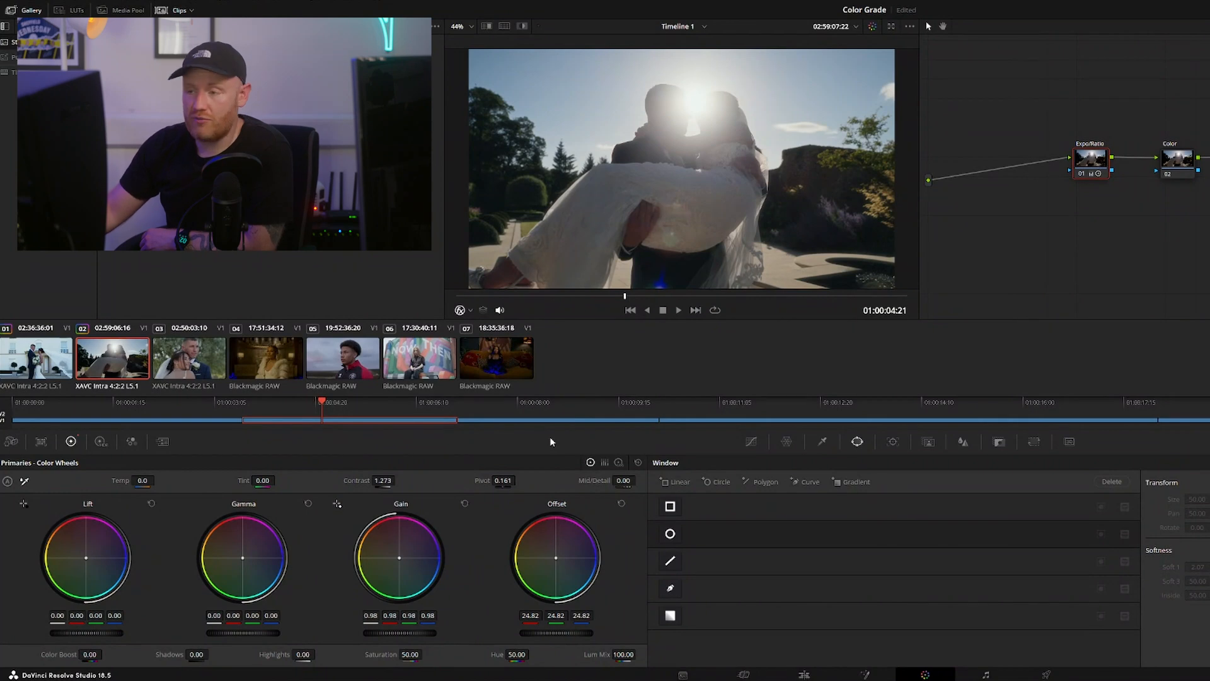
Select clip 01's Color node and set the vectorscope to show 2x zoom, the skin tone indicator and the graticule
key("alt+shift+apostrophe")
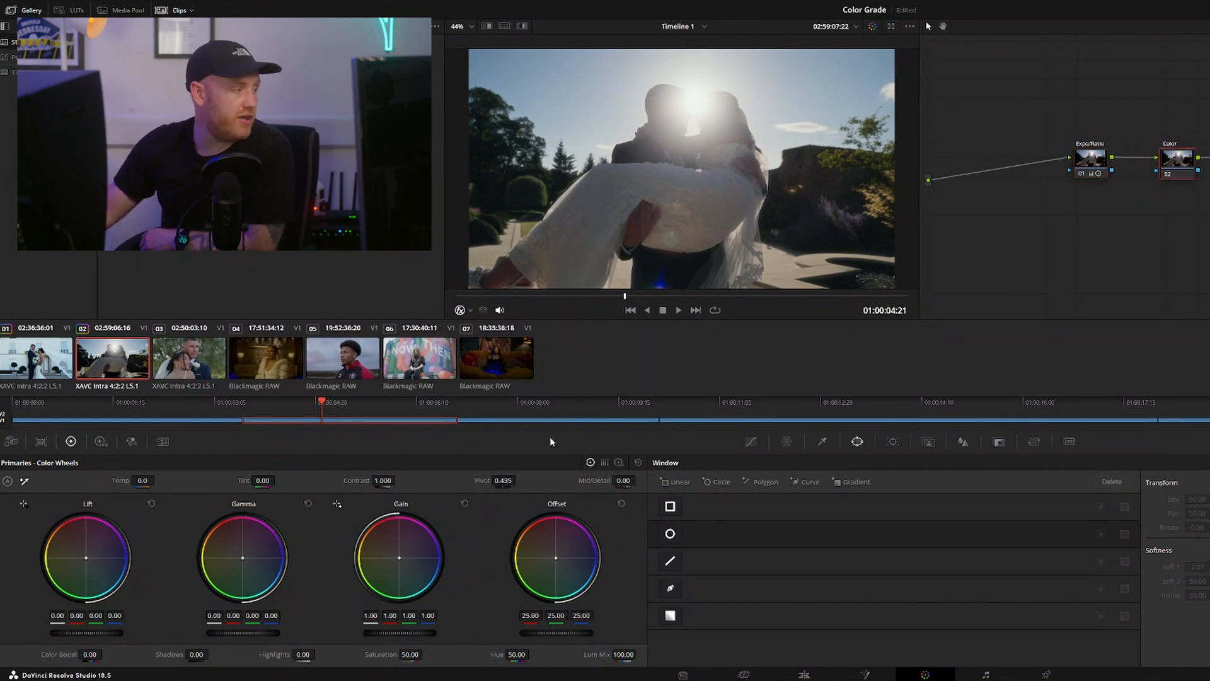
key("Up")
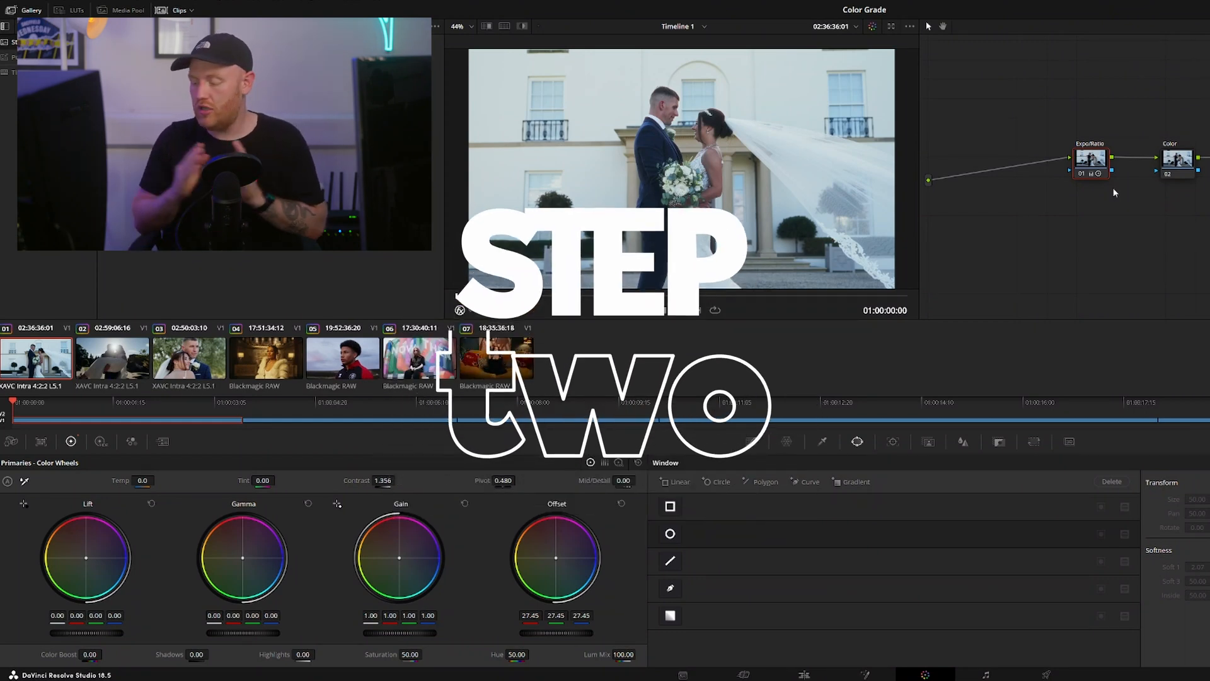
key("alt+shift+apostrophe")
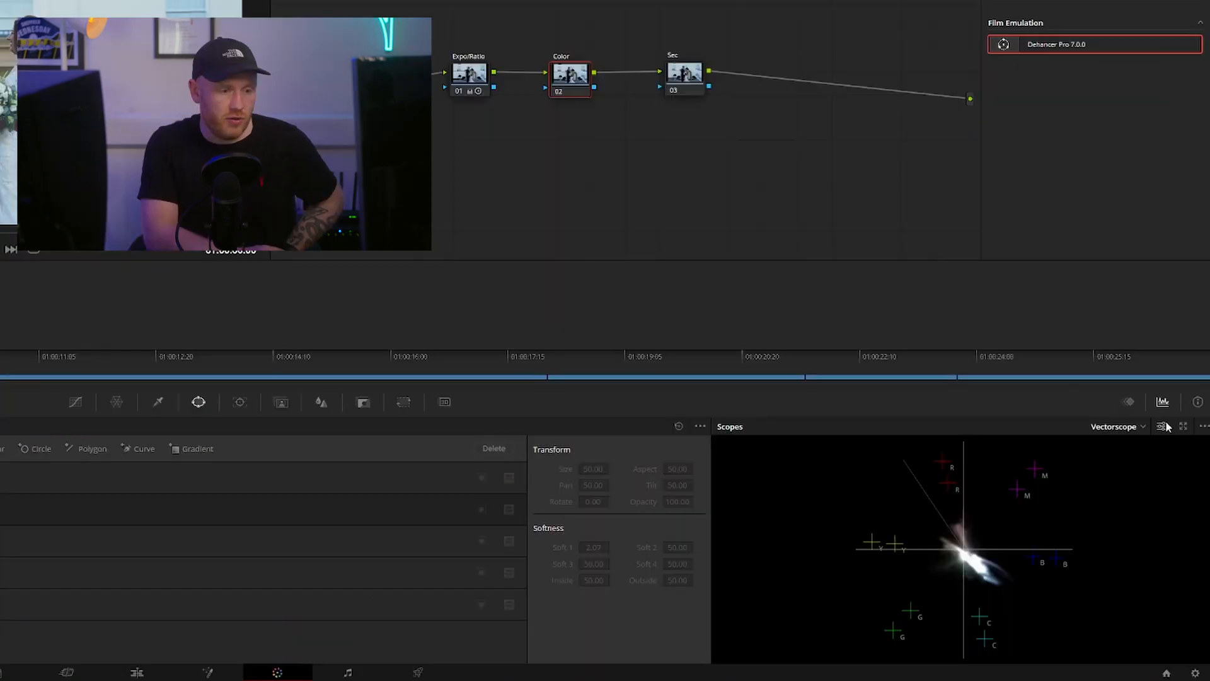
left_click(1167, 427)
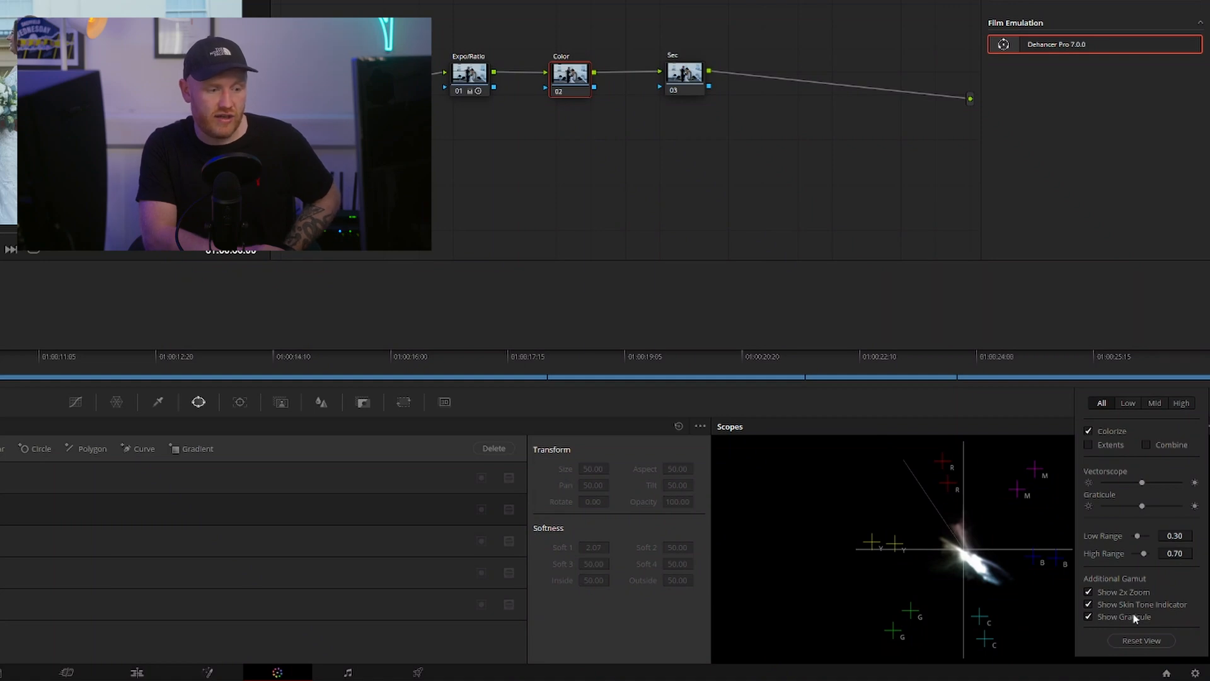
left_click(1039, 594)
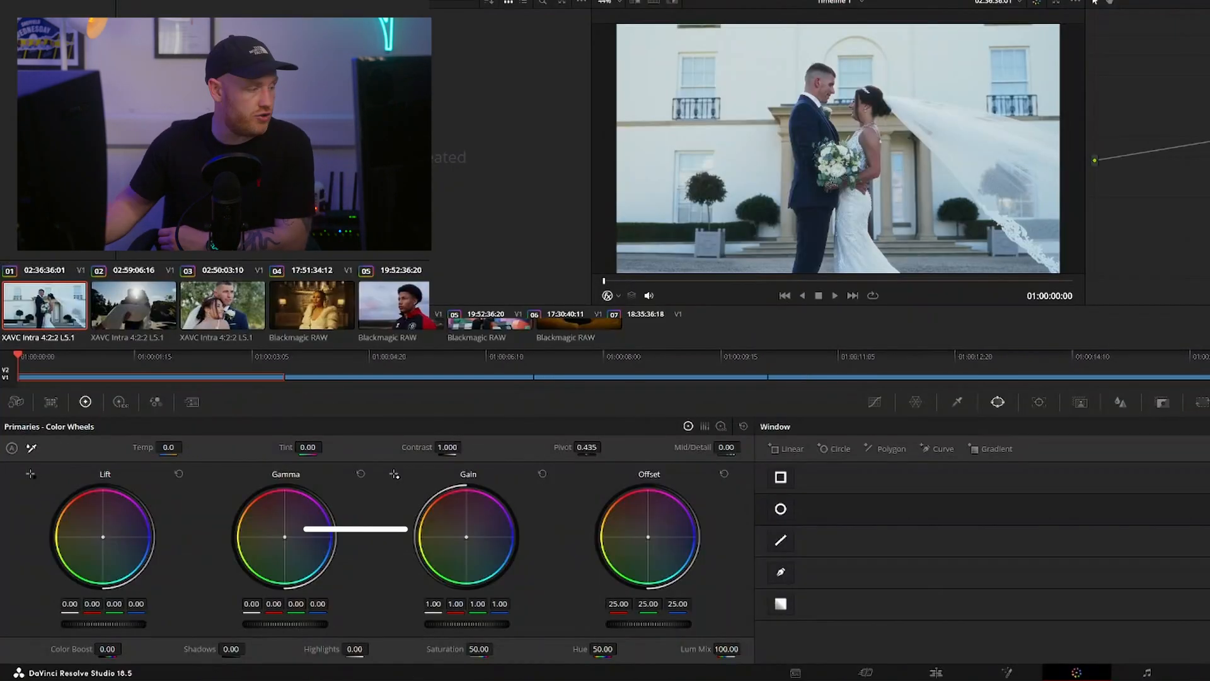
Warm the color balance of clips 01 and 02 with the Offset wheel, judging skin tones on the vectorscope
left_click_drag(649, 540, 666, 520)
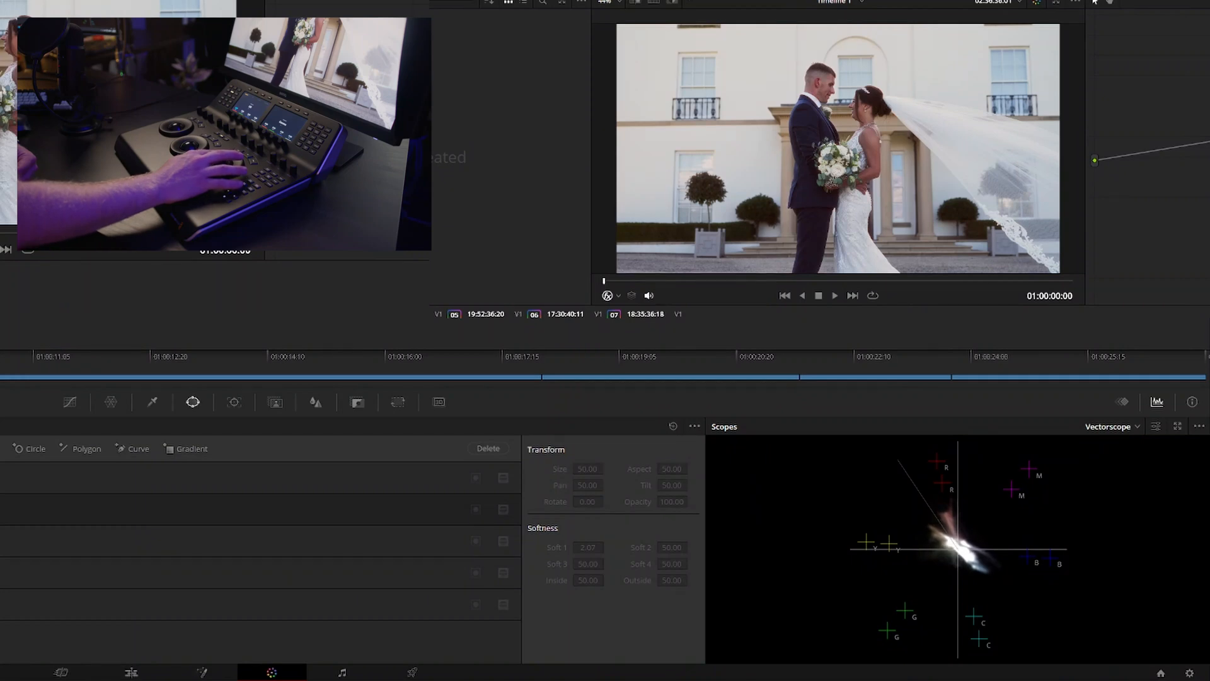
key("space")
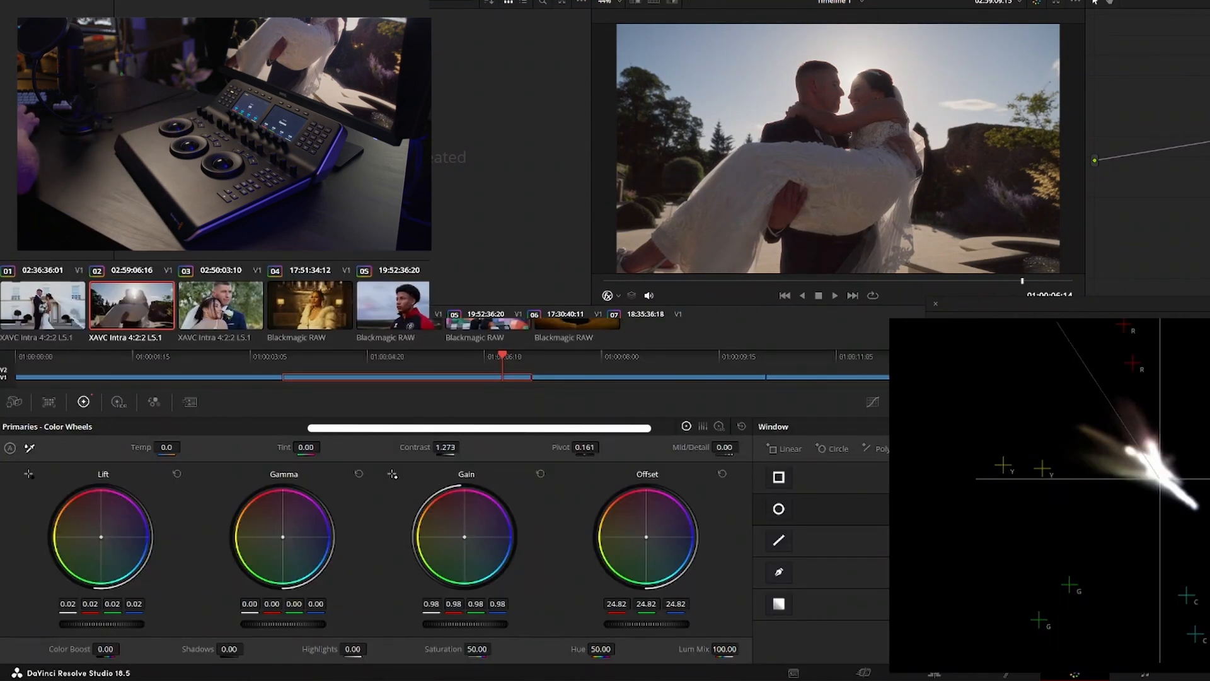
left_click(720, 428)
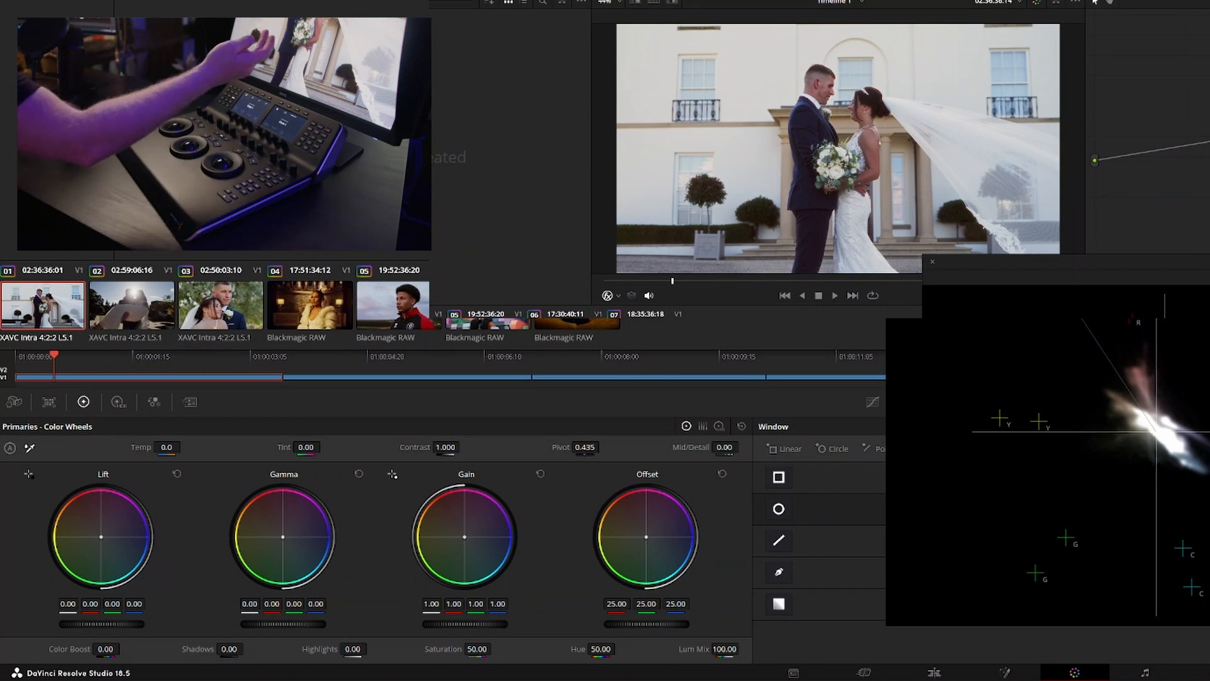
Add a circular window to clip 01, set its Gamma to -0.08, and compare the image with the grade bypassed
key("alt+c")
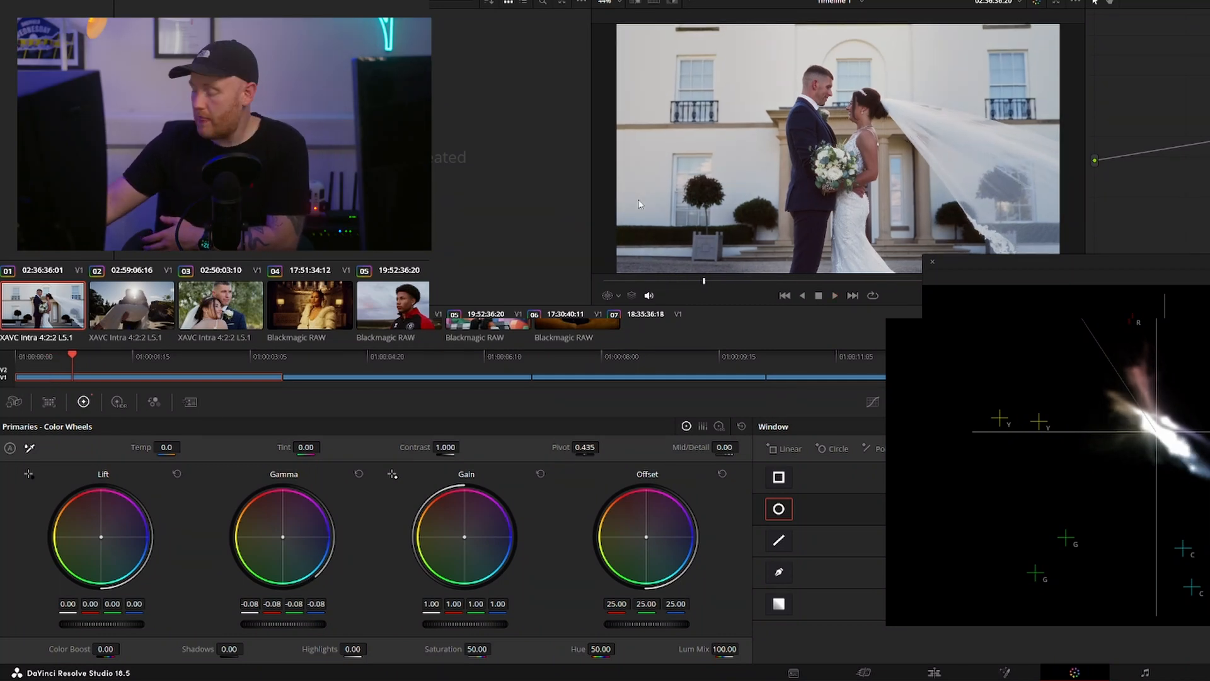
key("shift+d")
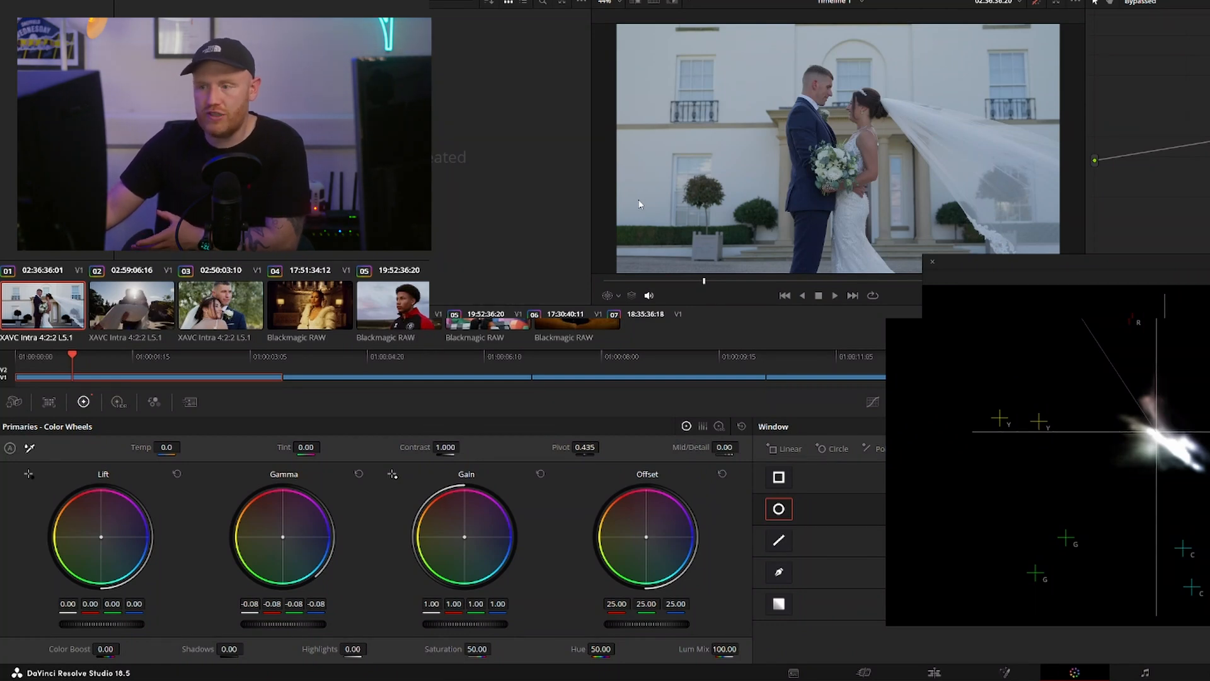
key("shift+d")
key("shift+d")
key("shift+d")
key("shift+d")
key("shift+d")
key("shift+d")
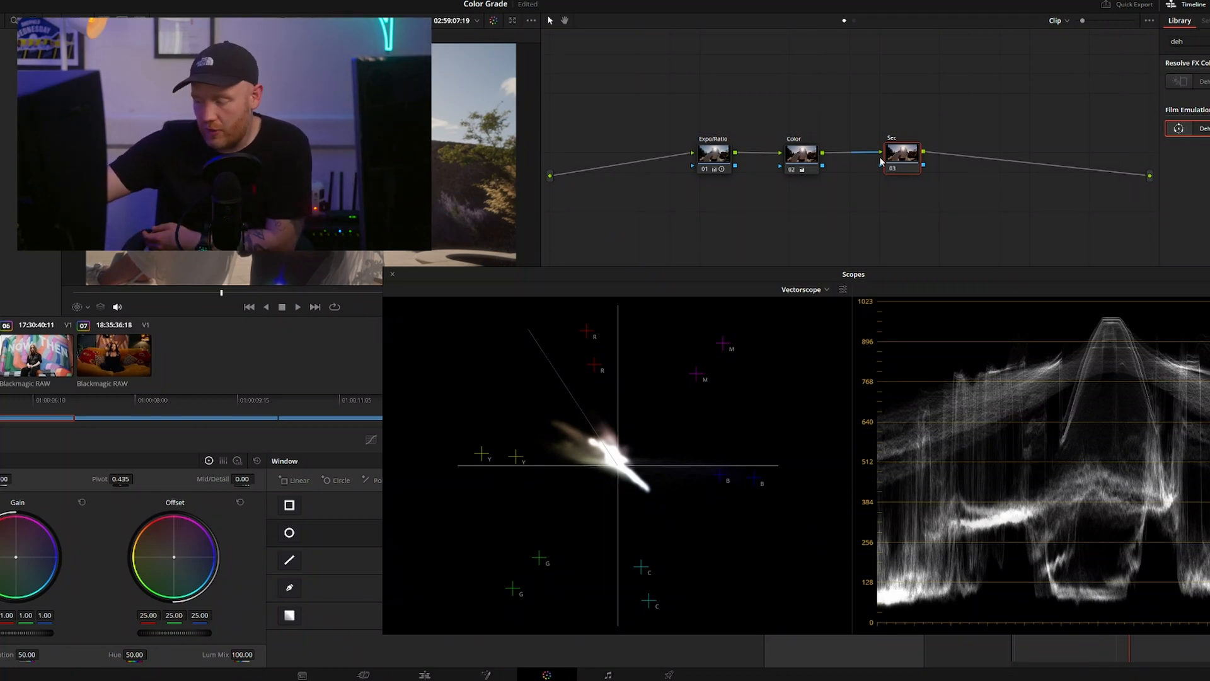
On clip 02, add a serial node after Sec and another before Expo/Ratio, and play the clip through
key("alt+s")
right_click(711, 152)
mouse_move(766, 198)
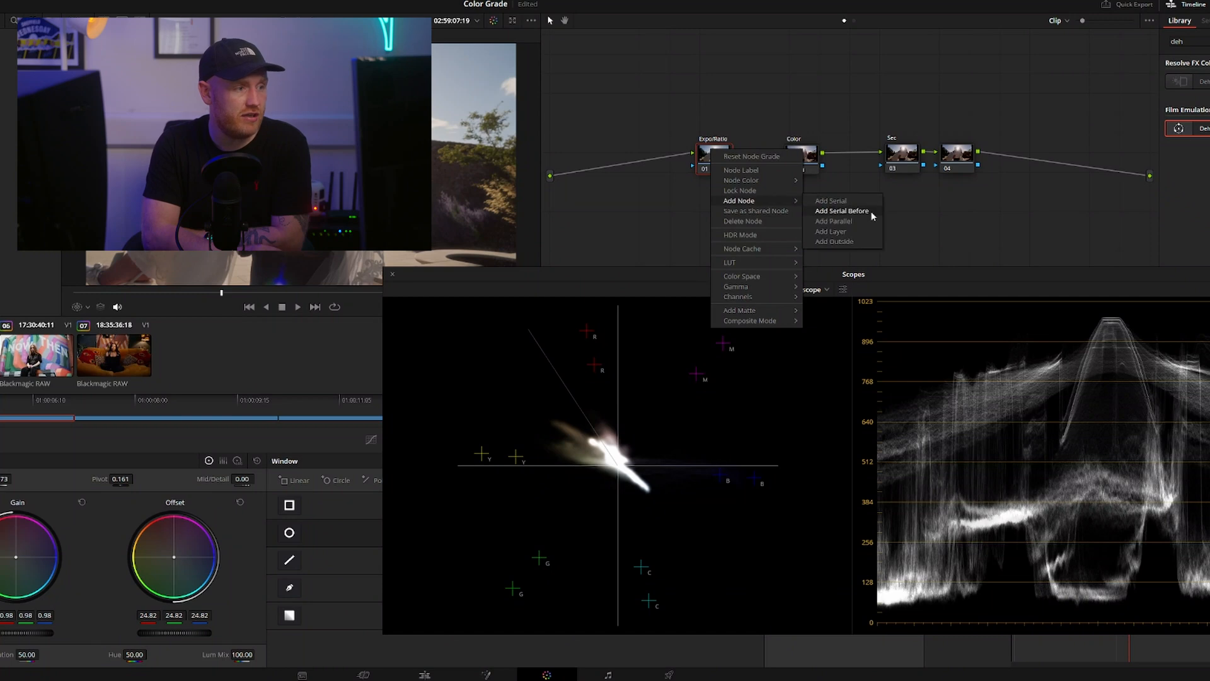
left_click(873, 216)
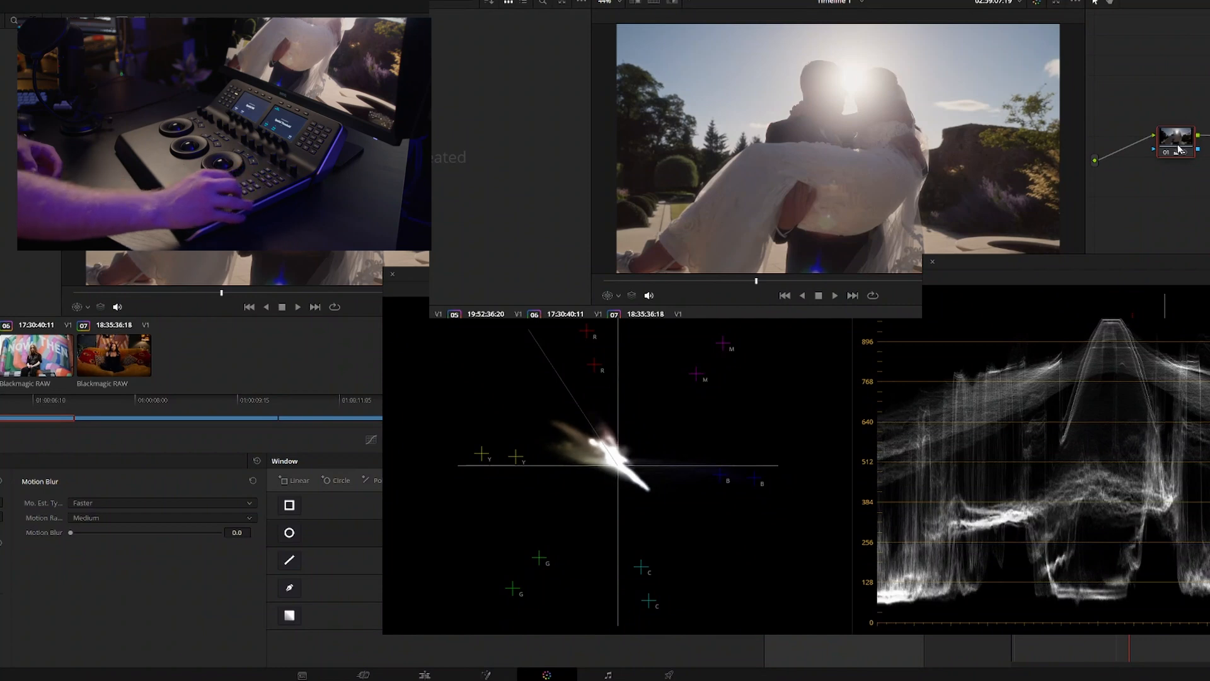
key("space")
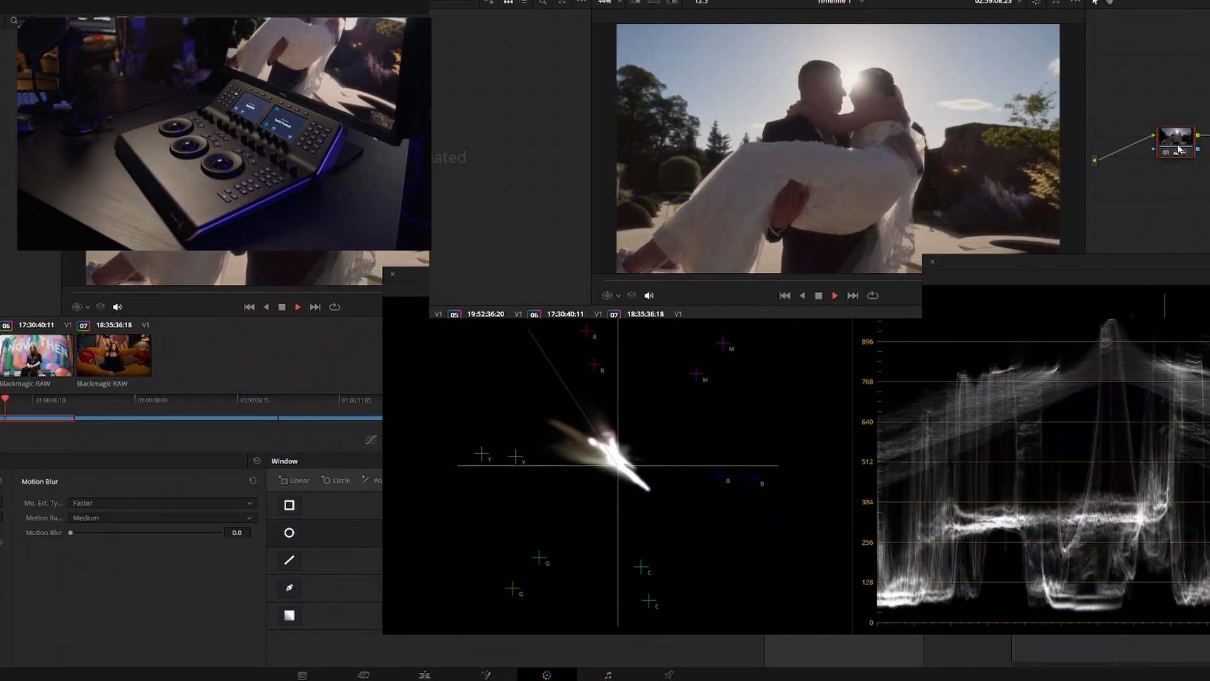
key("space")
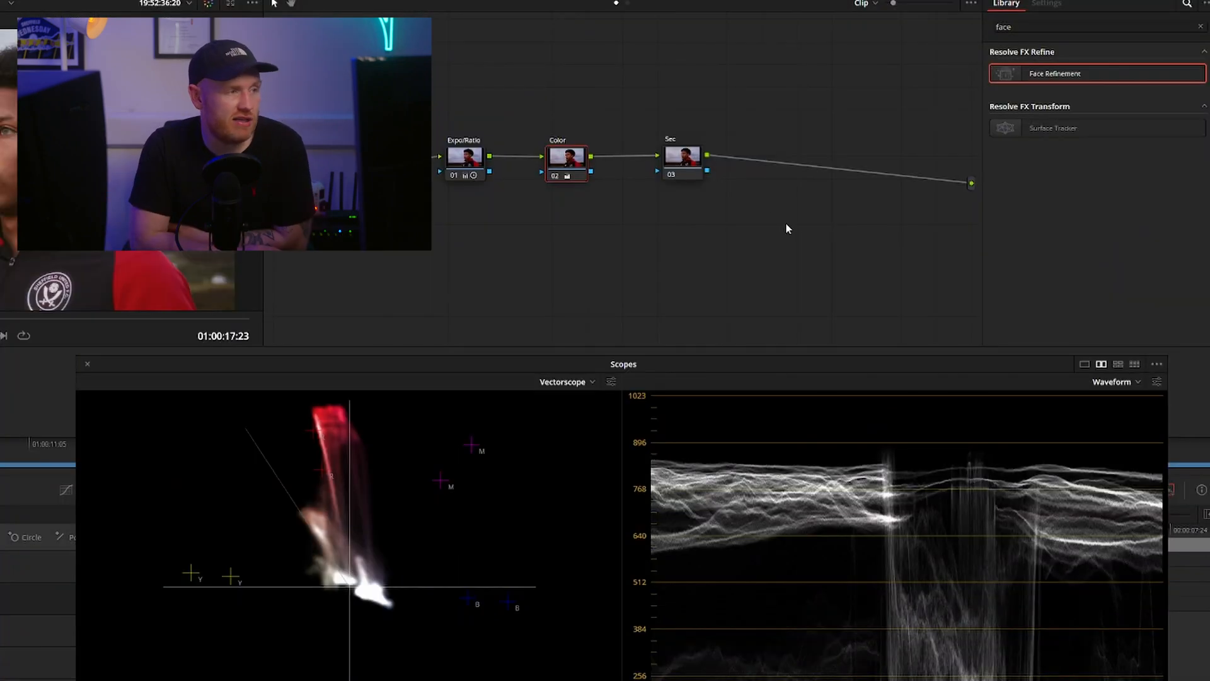
Apply the Face Refinement effect to the Sec node of clip 05
left_click(693, 161)
left_click_drag(1072, 74, 682, 158)
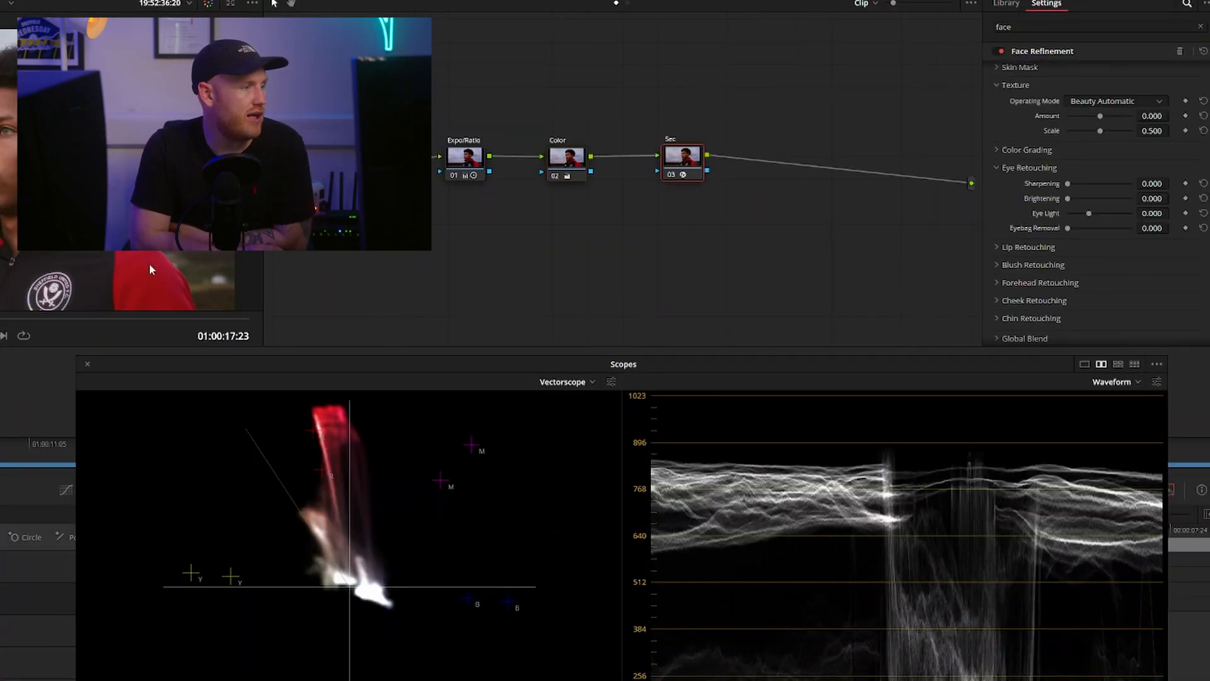
Analyze the face in clip 05 with Face Refinement, scrub back through the tracked shot, and hide the on-screen face overlay in the viewer
left_click(1086, 69)
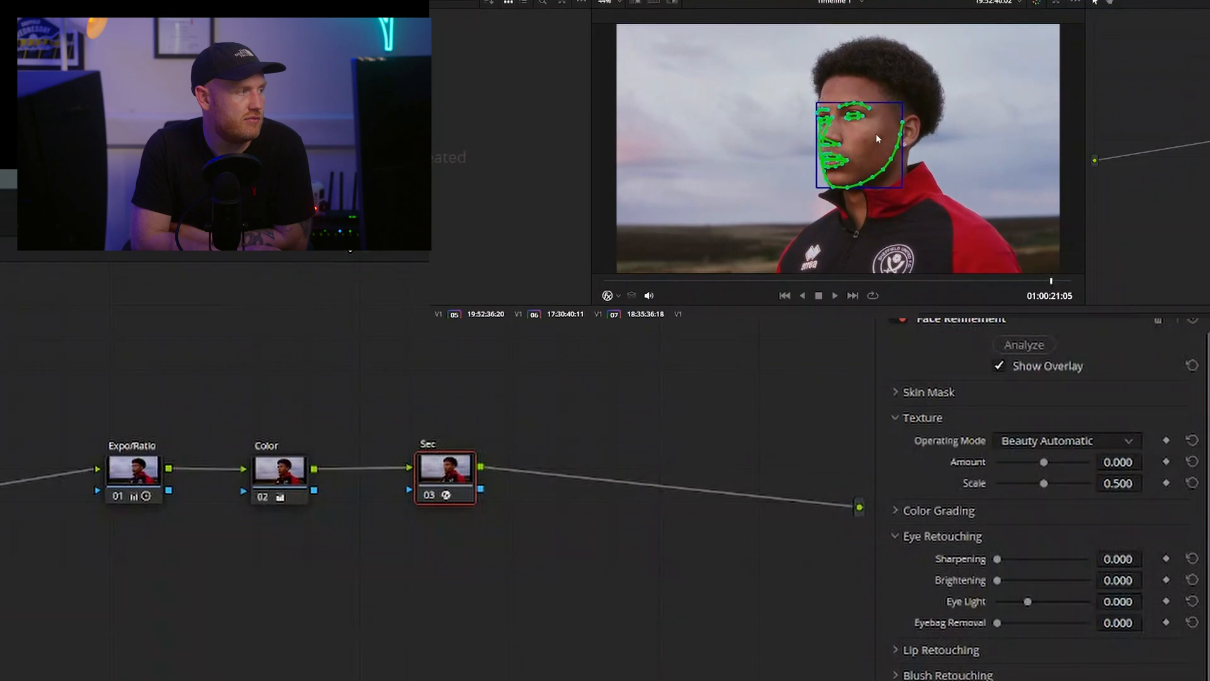
left_click(618, 281)
left_click_drag(619, 282, 746, 282)
left_click(610, 296)
left_click(626, 313)
Retouch the eyes in clip 05 with Sharpening 0.275, Brightening 0.294 and Eye Light 0.064, checking them up close and in the full frame
scroll(864, 152, "up", 8)
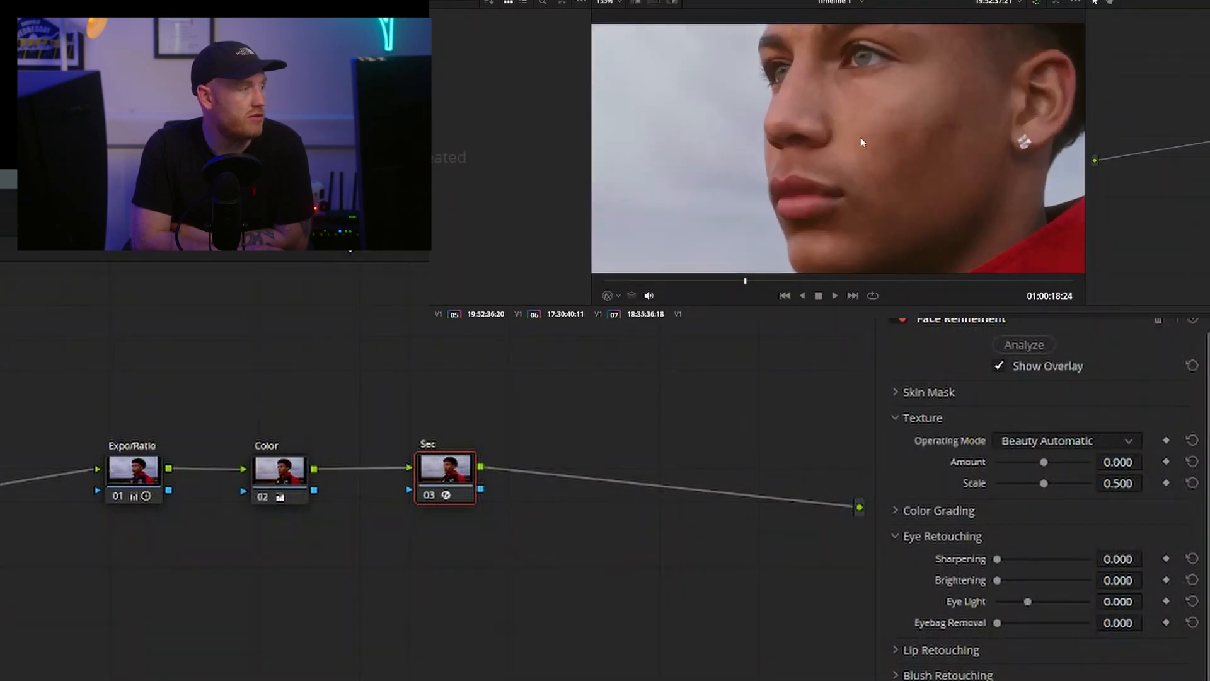
mouse_move(998, 559)
left_mouse_down()
mouse_move(1038, 559)
mouse_move(1022, 558)
mouse_move(1016, 601)
mouse_move(1032, 604)
left_mouse_up()
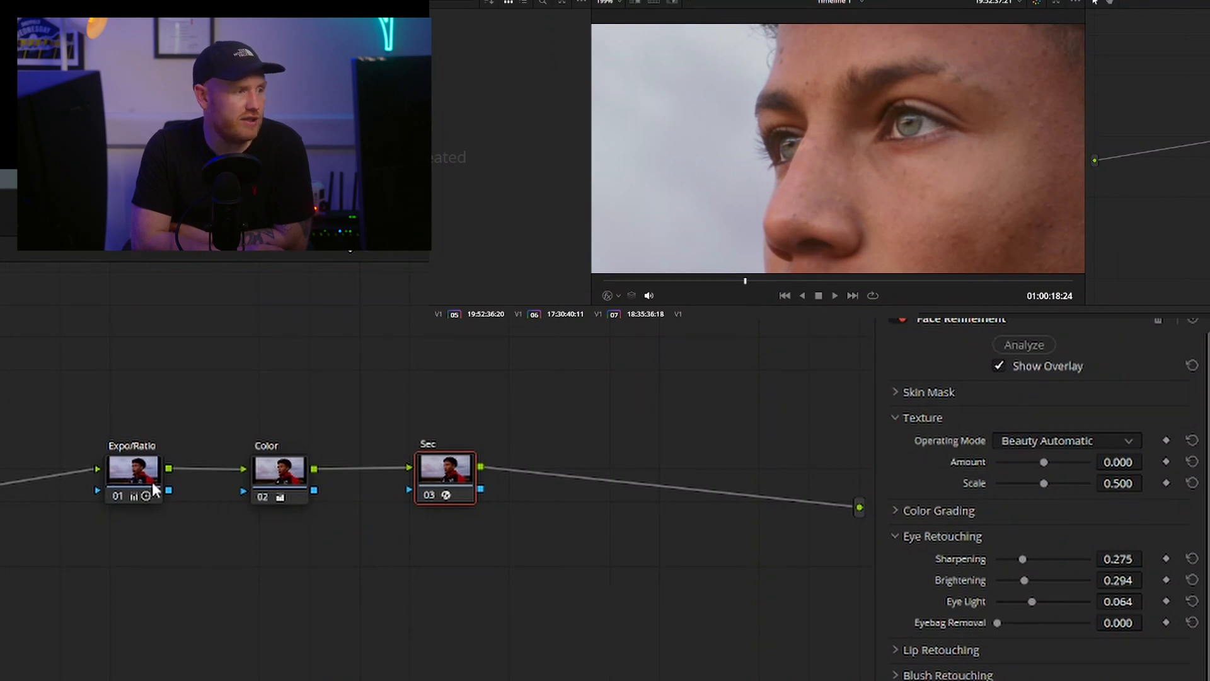
left_click(611, 5)
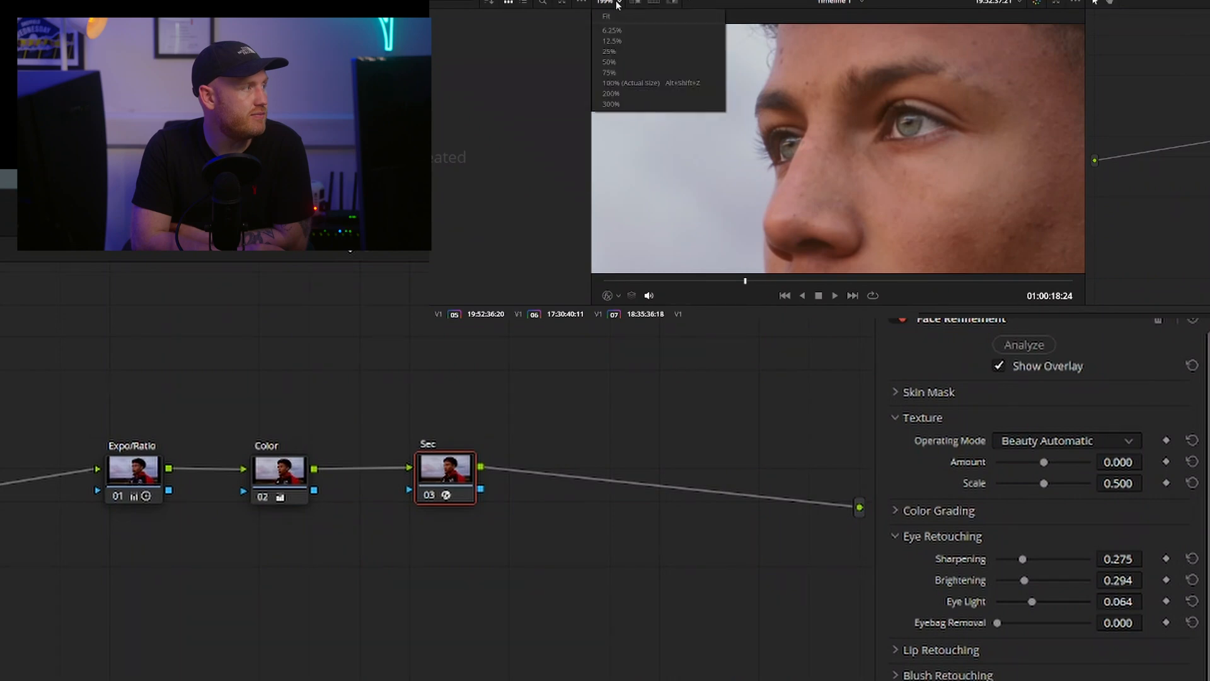
left_click(695, 69)
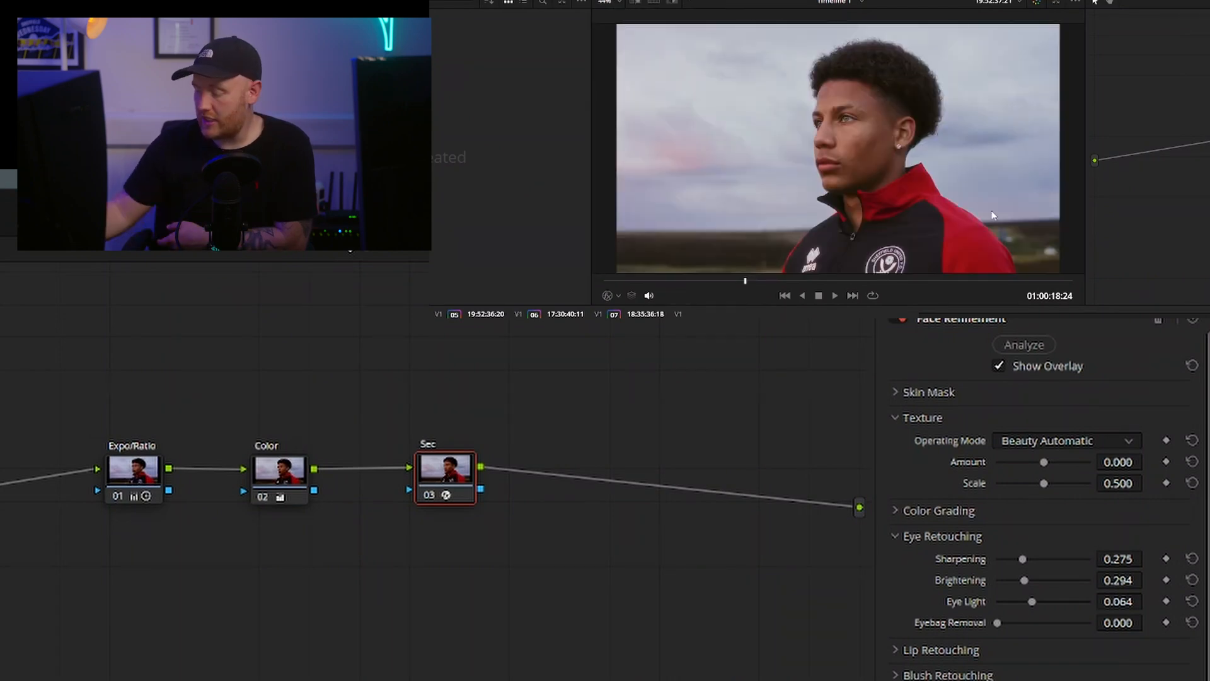
Play part of clip 05 and compare the image with the grade bypassed and enabled
key("space")
key("space")
key("shift+d")
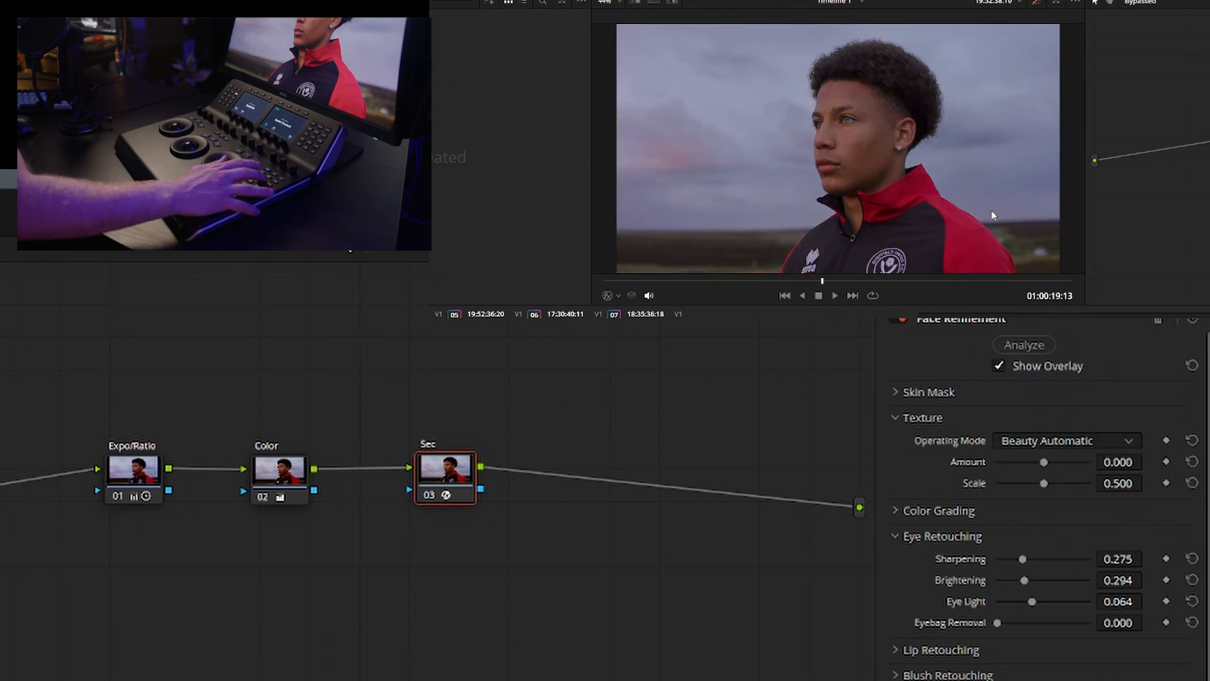
key("shift+d")
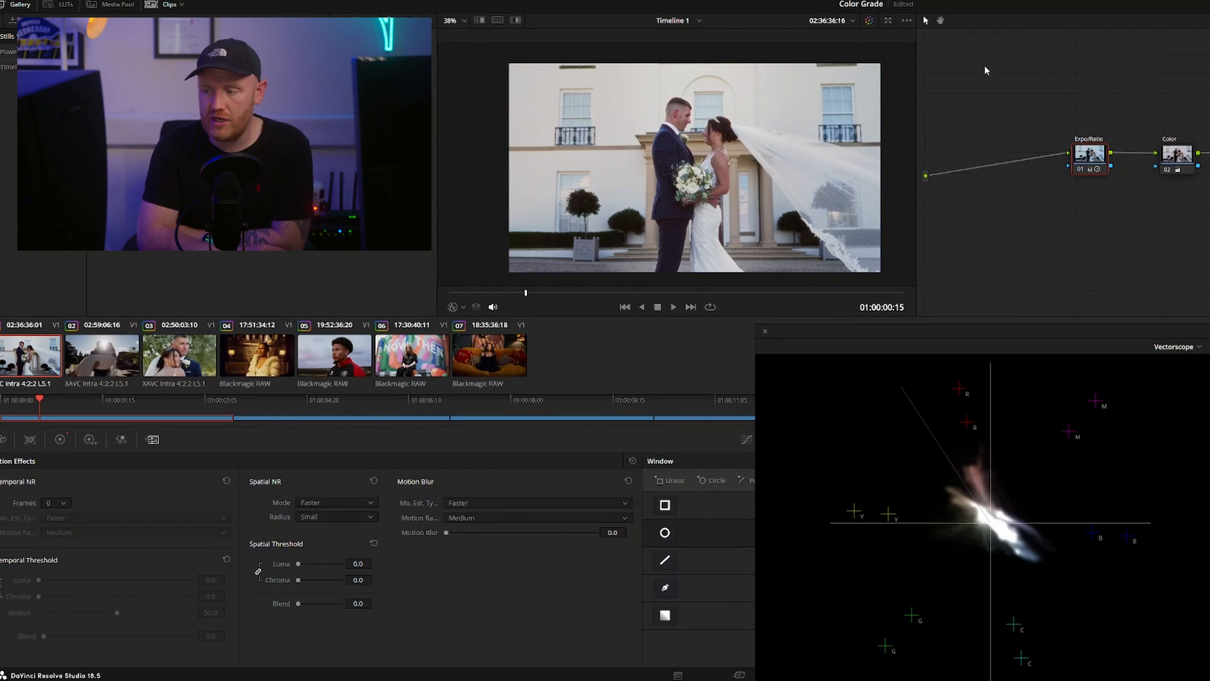
Review clips 02, 03 and 05 in turn, checking their Expo/Ratio and Color nodes
left_click(100, 354)
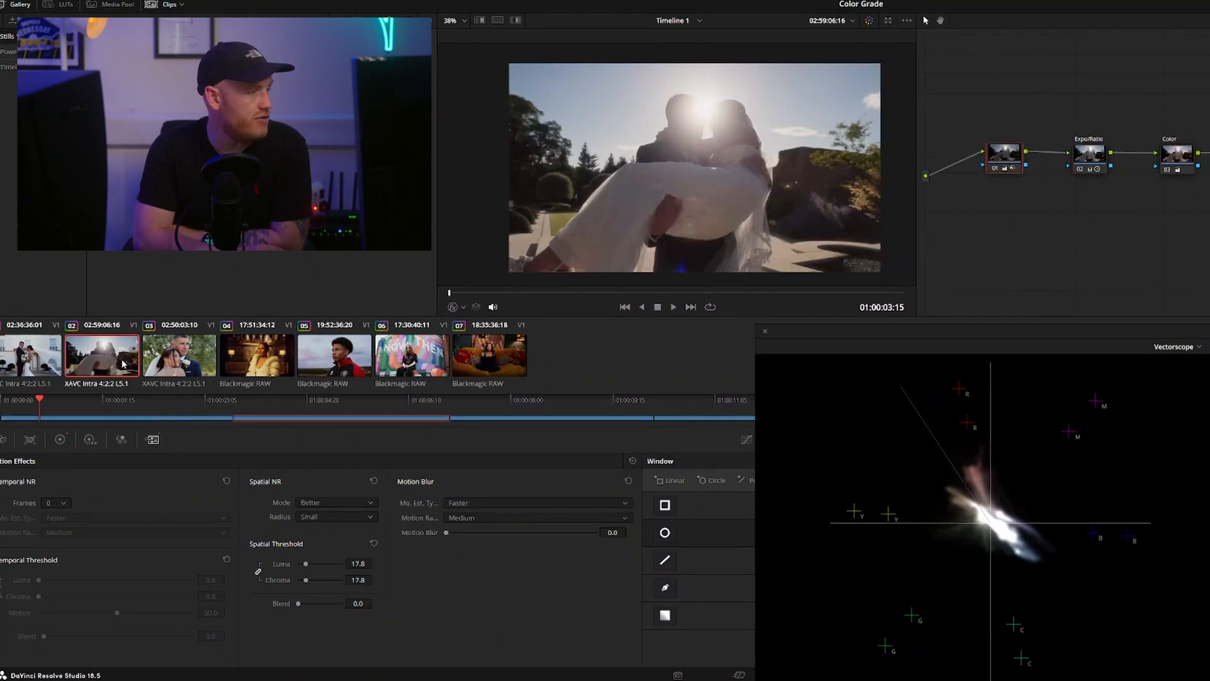
left_click(179, 352)
left_click(1090, 156)
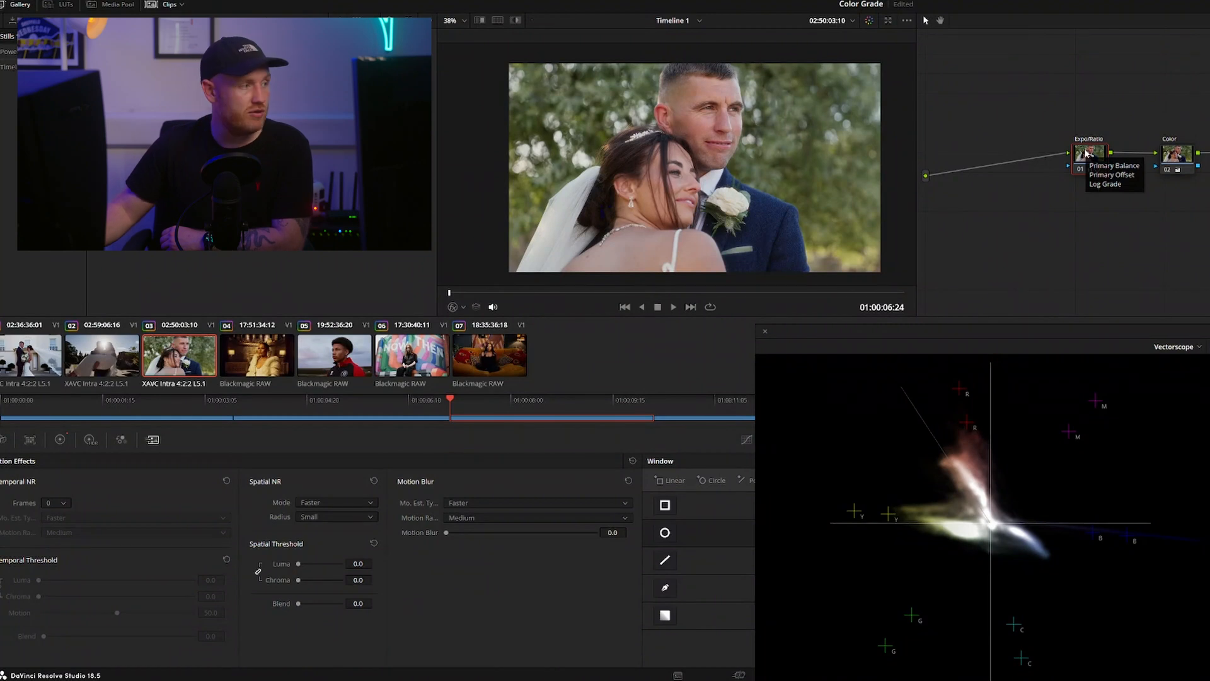
left_click(1181, 153)
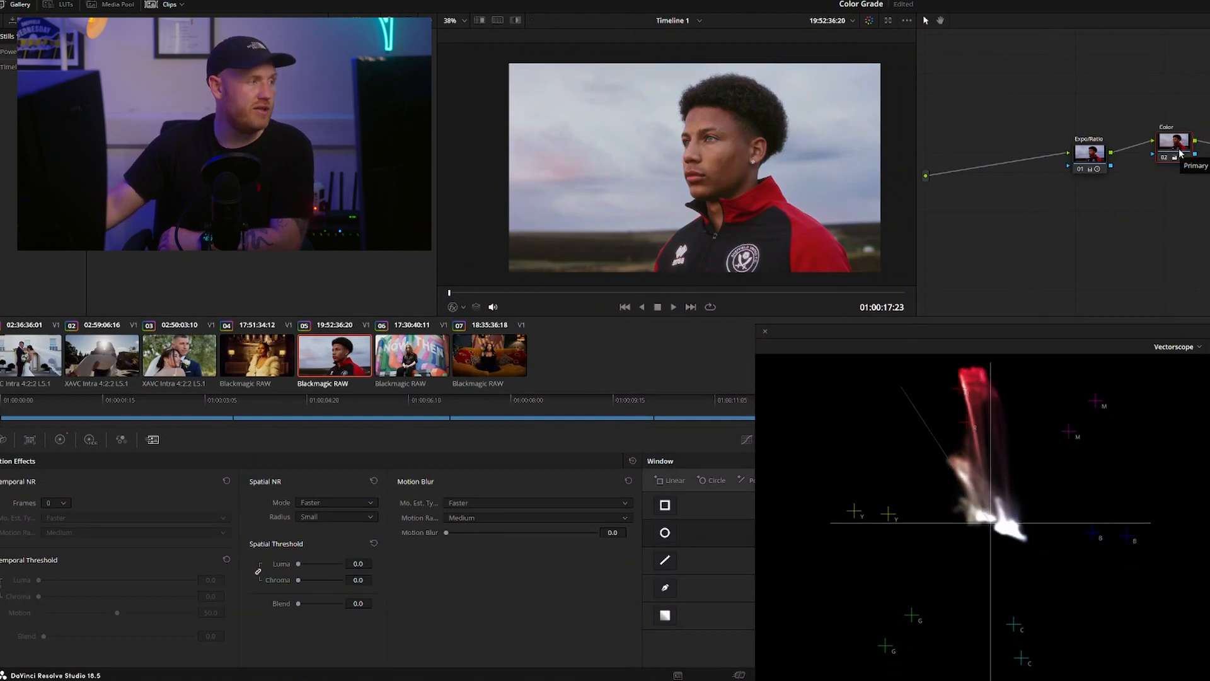
Go to clip 06 and show its custom curves
key("Down")
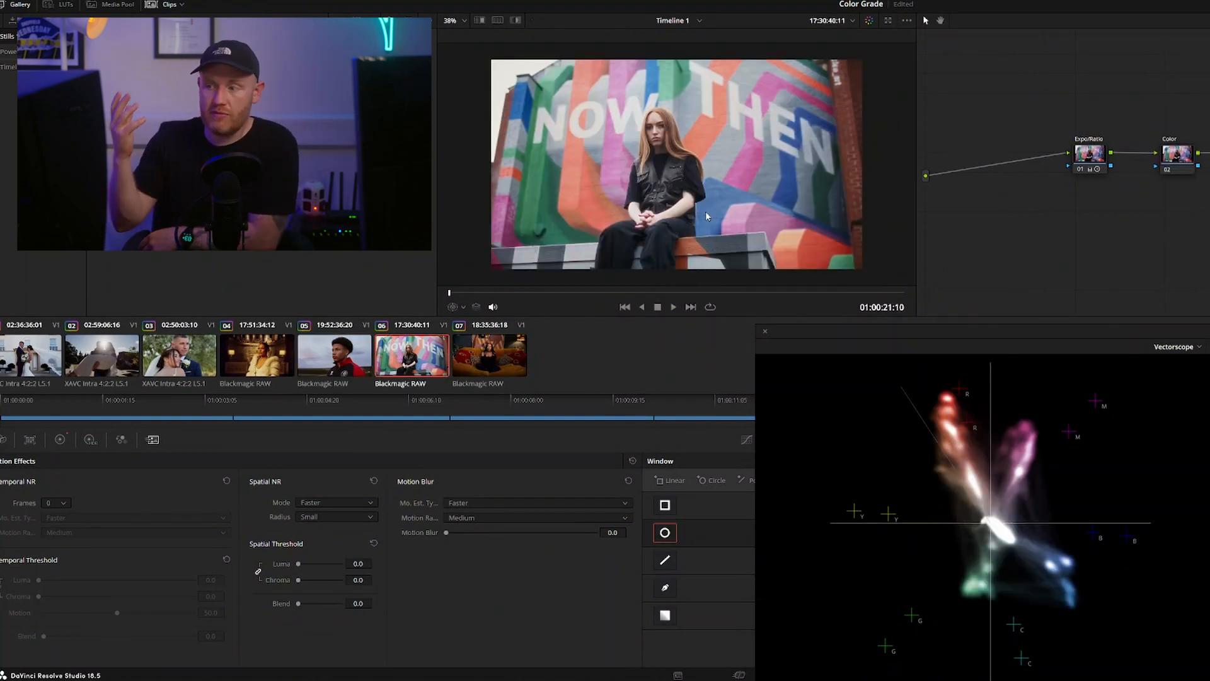
key("alt+c")
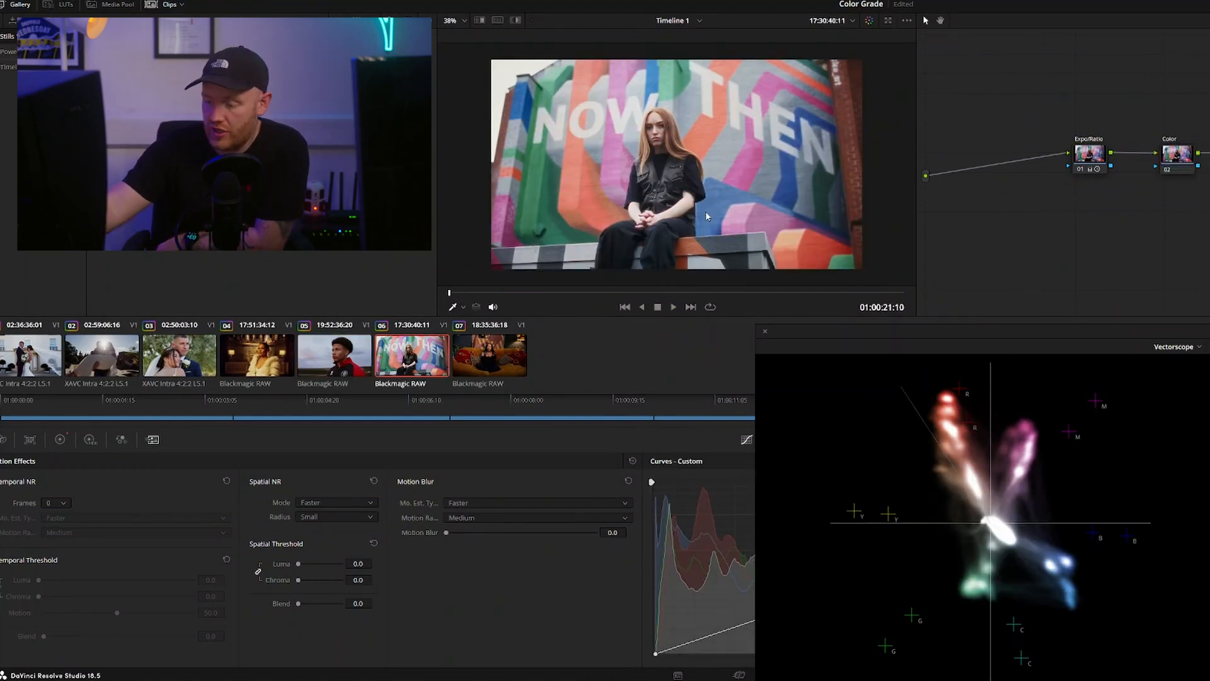